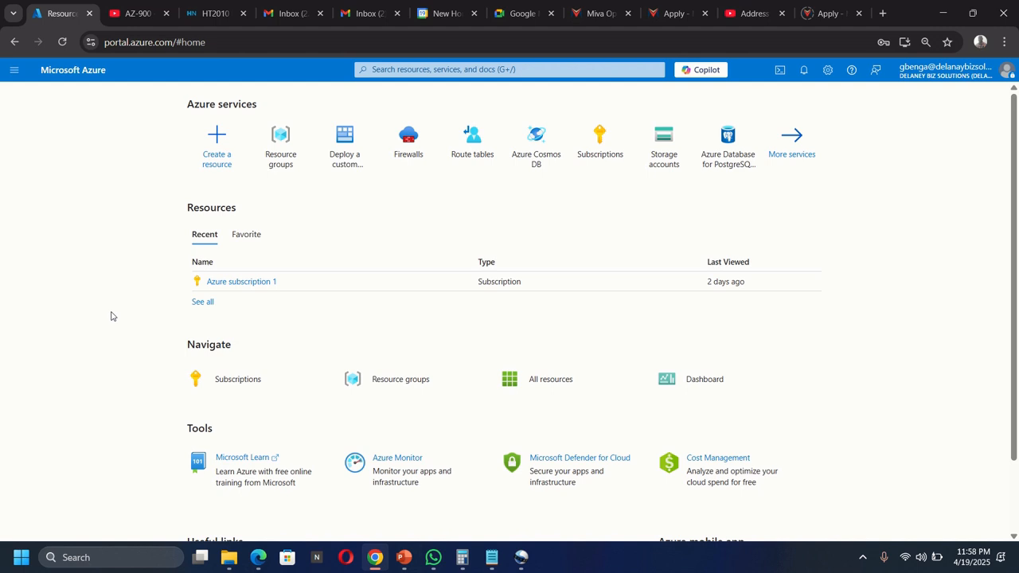
# Step: Start a Deploy a custom template deployment and open Build your own template to load a file
pyautogui.click(442, 72)
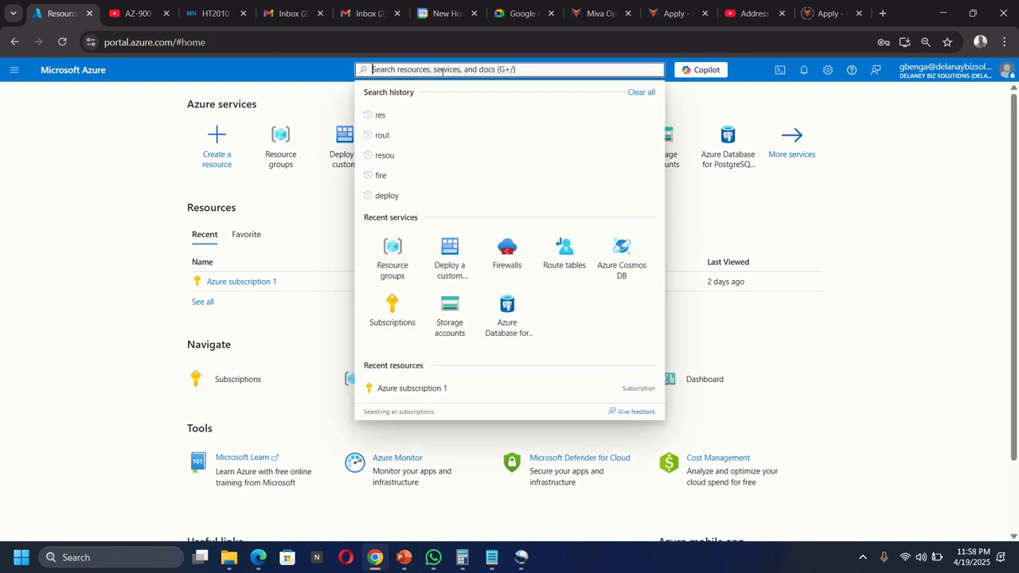
pyautogui.write('deplo')
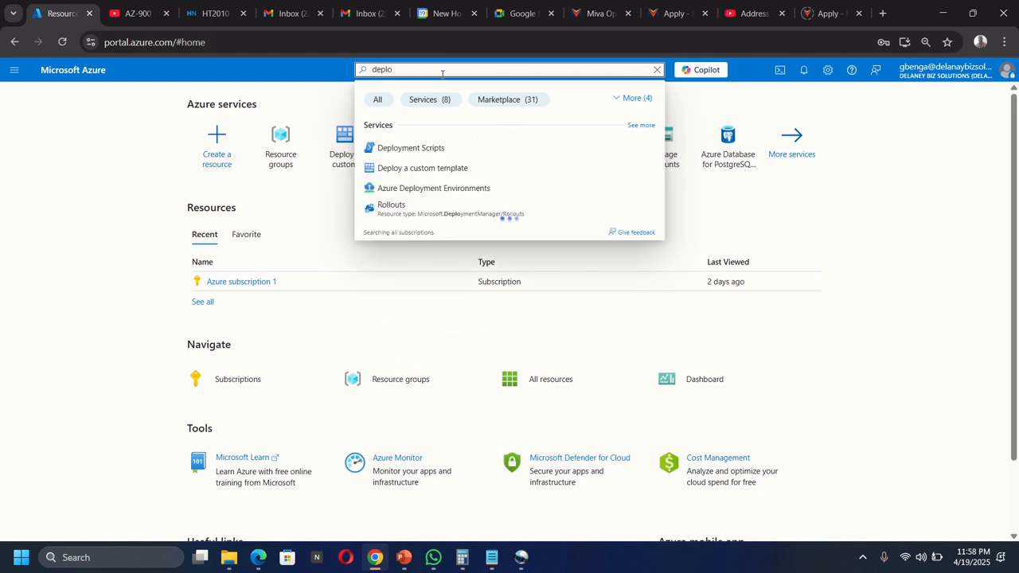
pyautogui.click(412, 176)
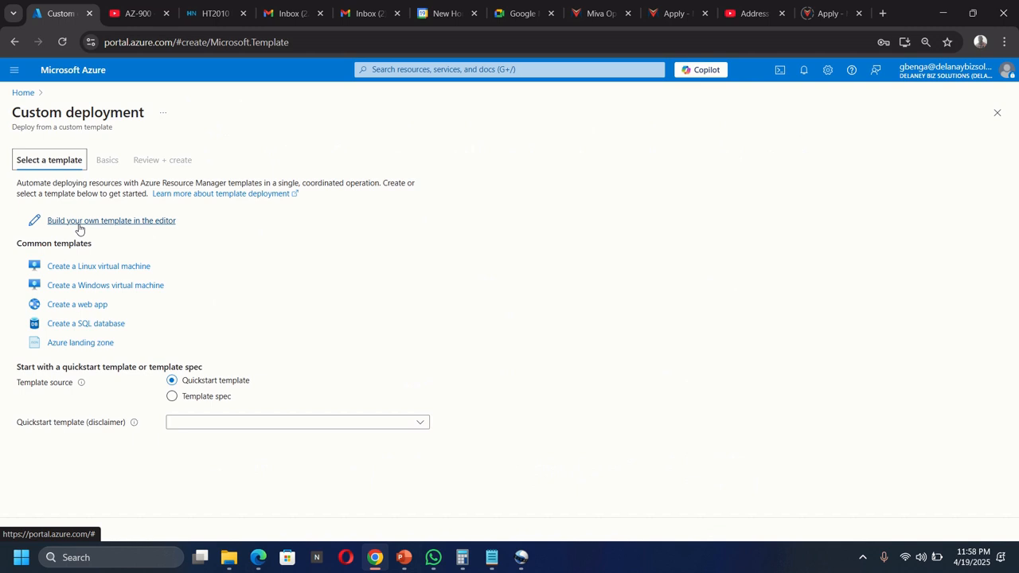
pyautogui.click(114, 221)
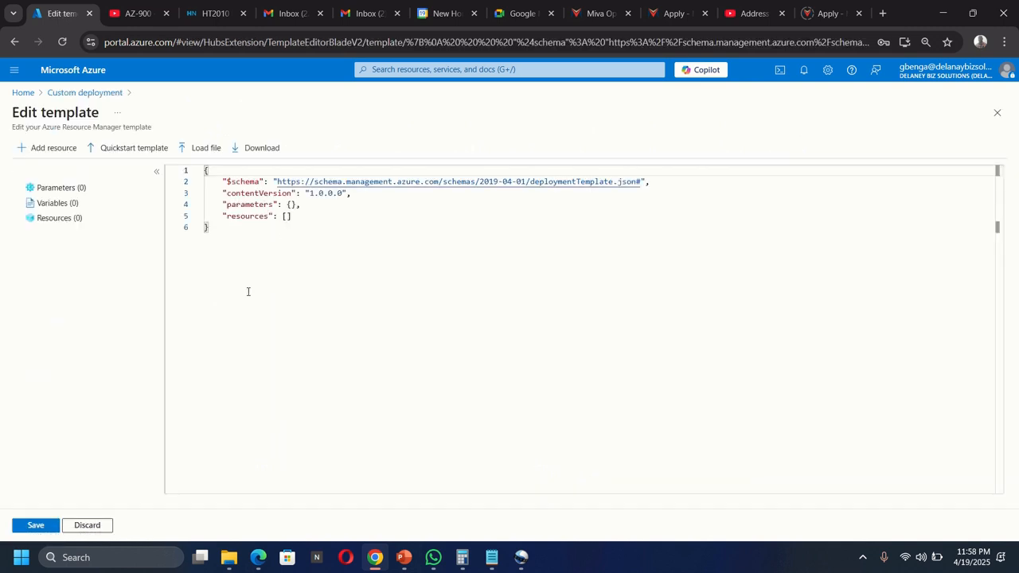
pyautogui.click(205, 148)
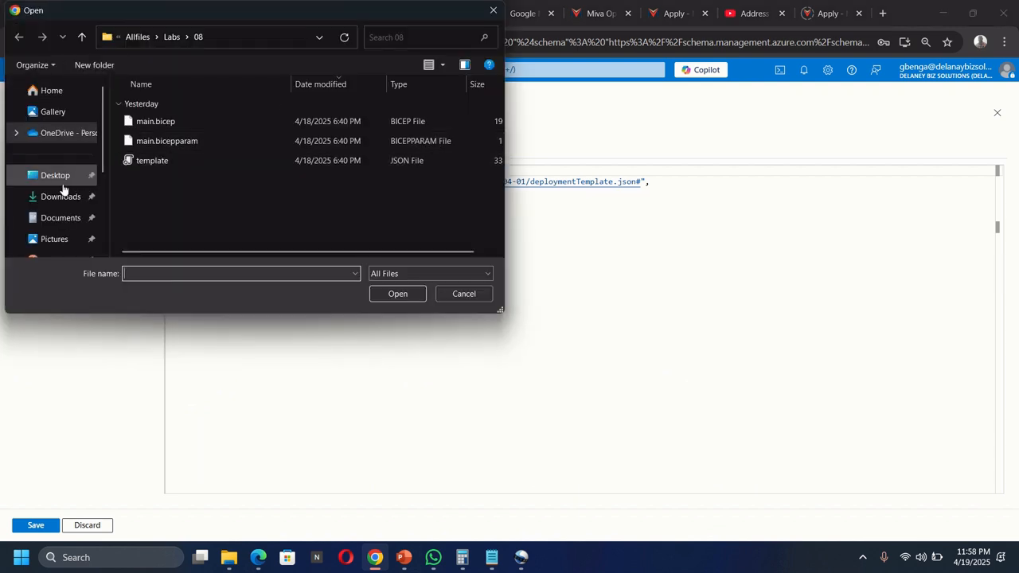
# Step: Load template.json from Downloads\...\Allfiles\Labs\08 into the editor and save it
pyautogui.scroll(-3, 47, 191)
pyautogui.scroll(2, 67, 180)
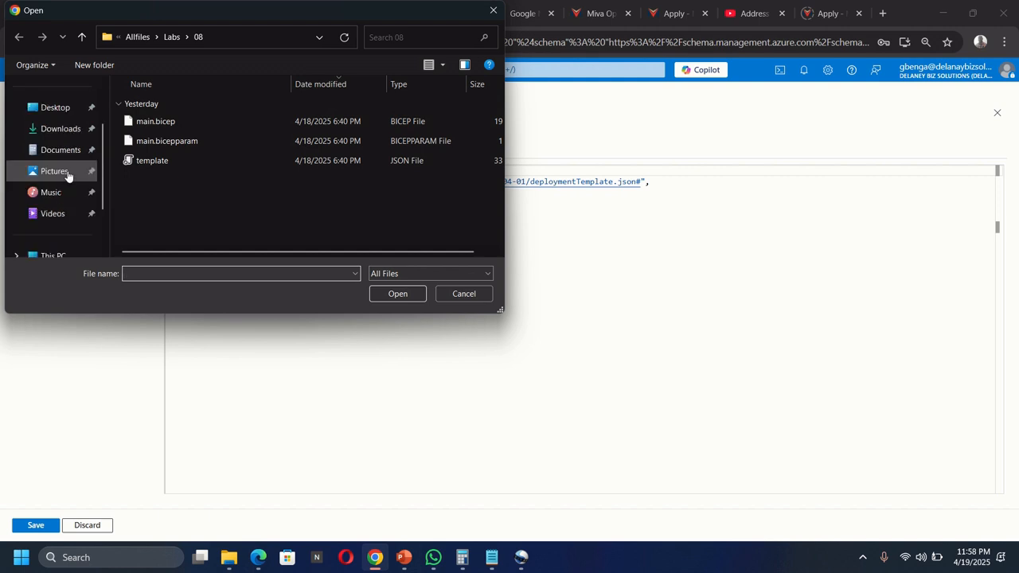
pyautogui.click(61, 131)
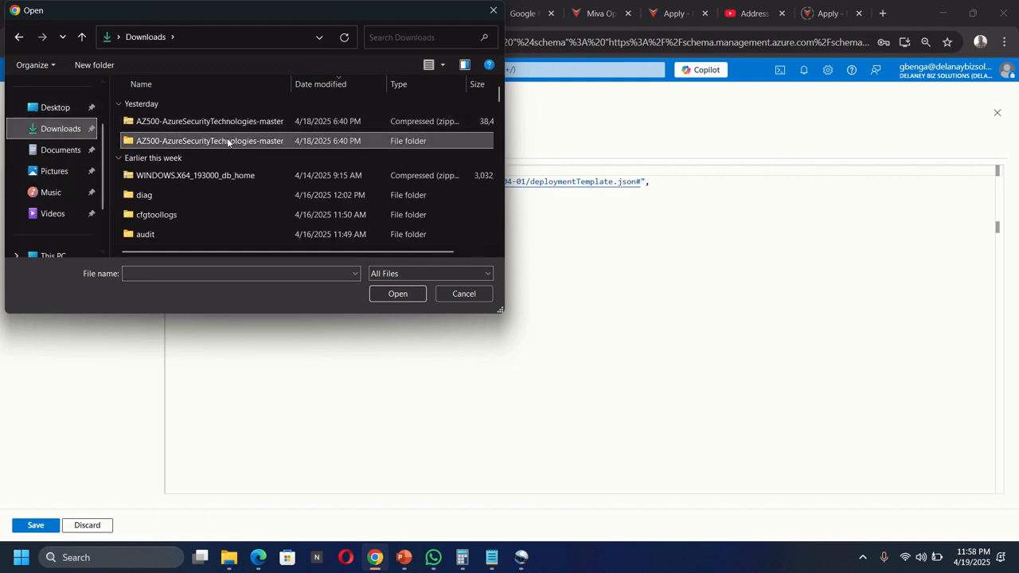
pyautogui.doubleClick(265, 142)
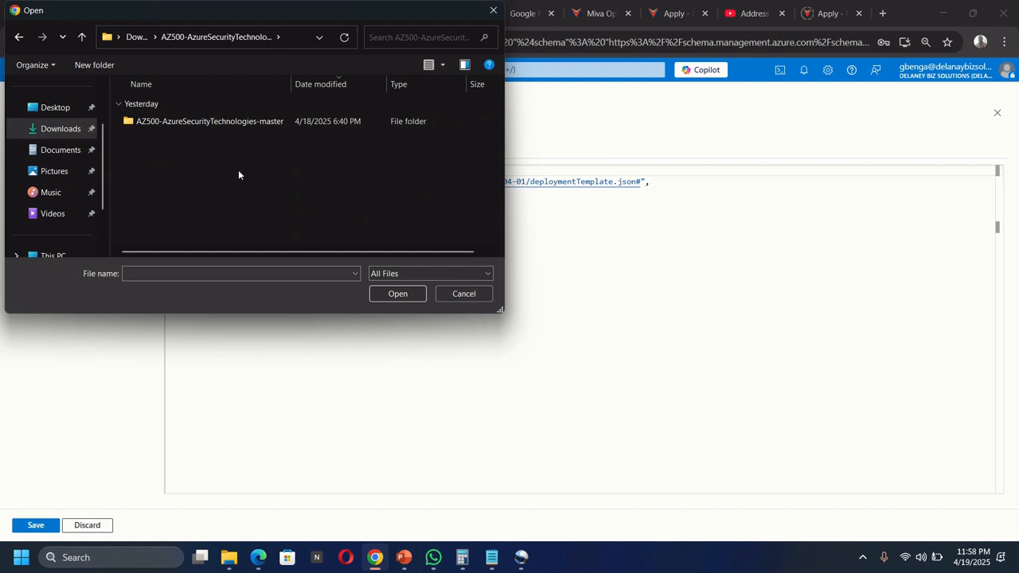
pyautogui.doubleClick(270, 125)
pyautogui.scroll(-1, 205, 211)
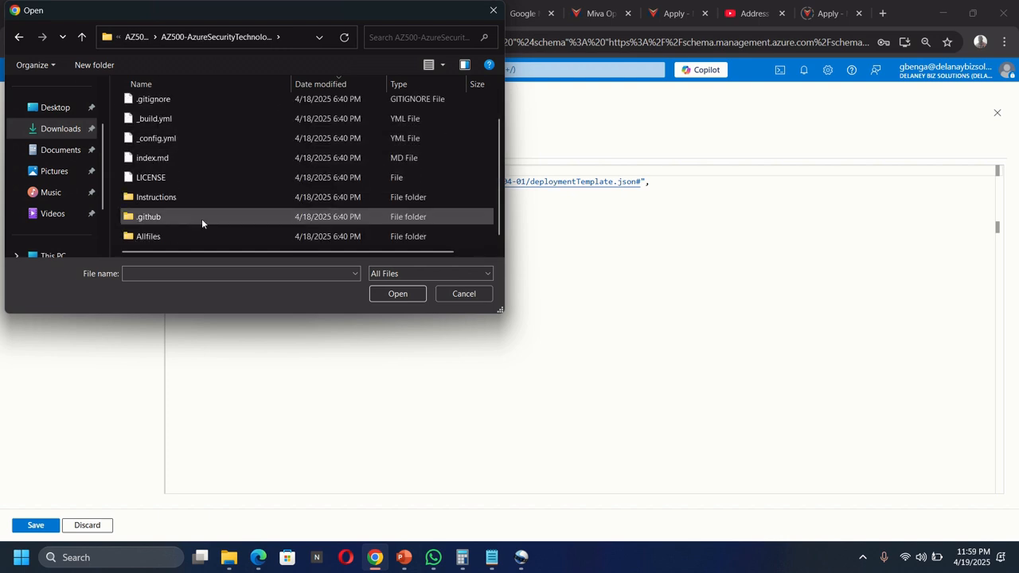
pyautogui.doubleClick(192, 236)
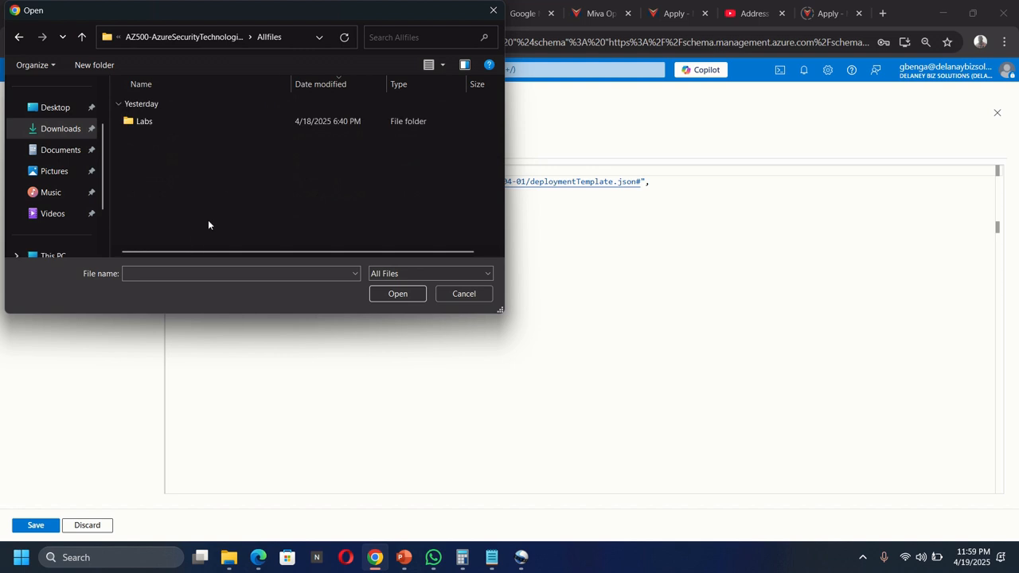
pyautogui.doubleClick(252, 121)
pyautogui.scroll(-1, 195, 210)
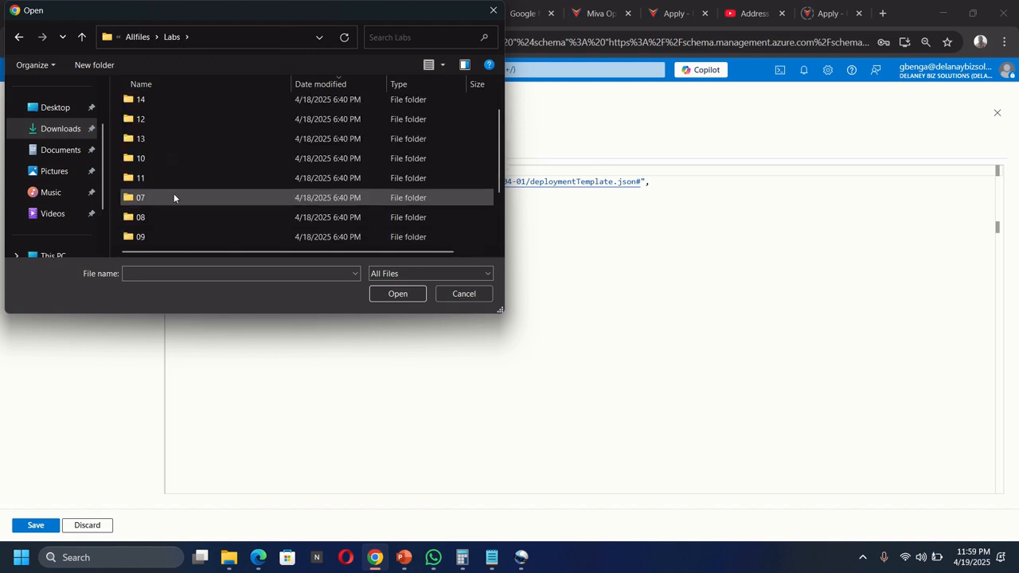
pyautogui.doubleClick(236, 217)
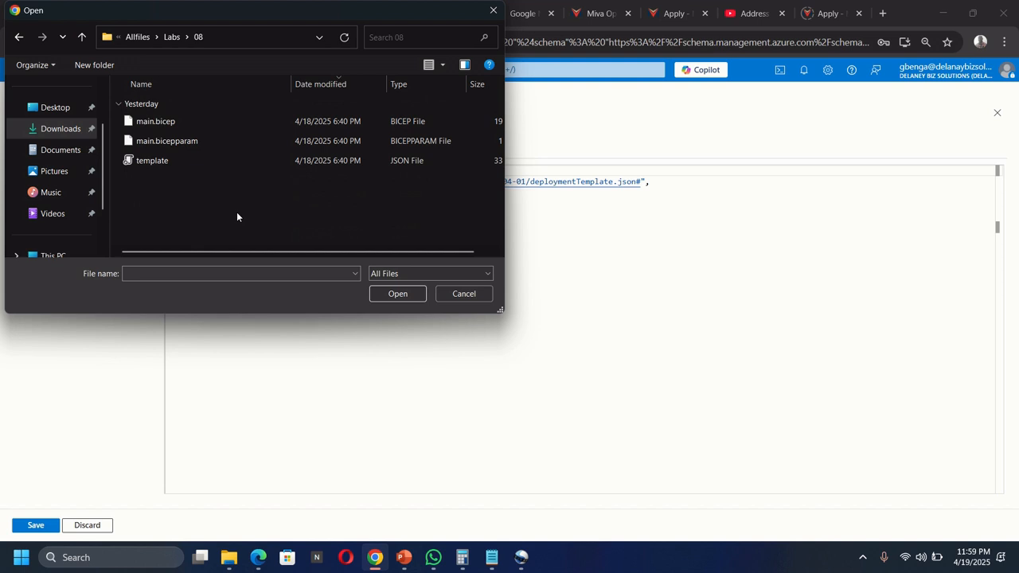
pyautogui.doubleClick(161, 163)
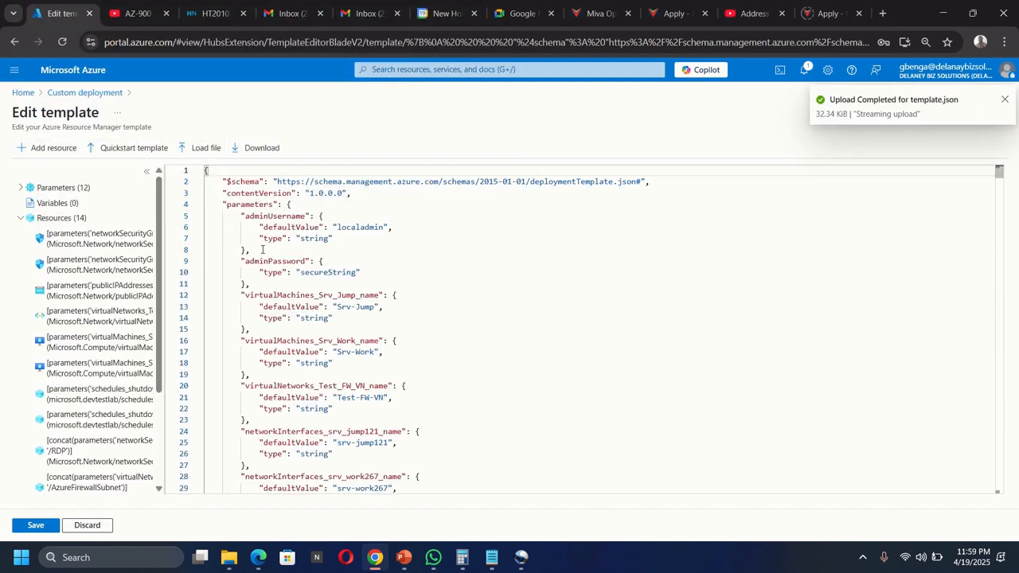
pyautogui.click(40, 525)
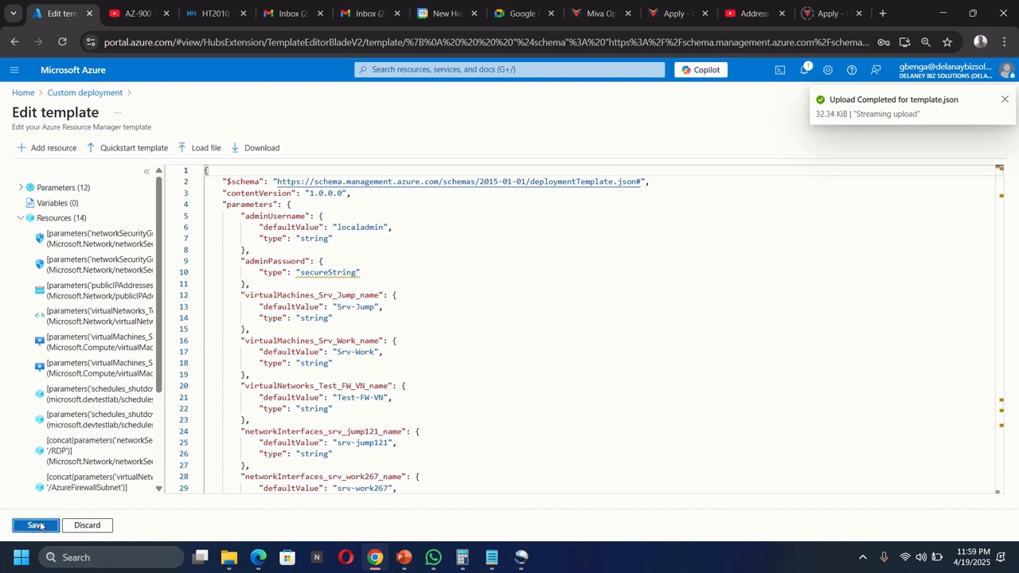
# Step: Create a new resource group named AZ500LAB03 for the deployment
pyautogui.scroll(-1, 133, 344)
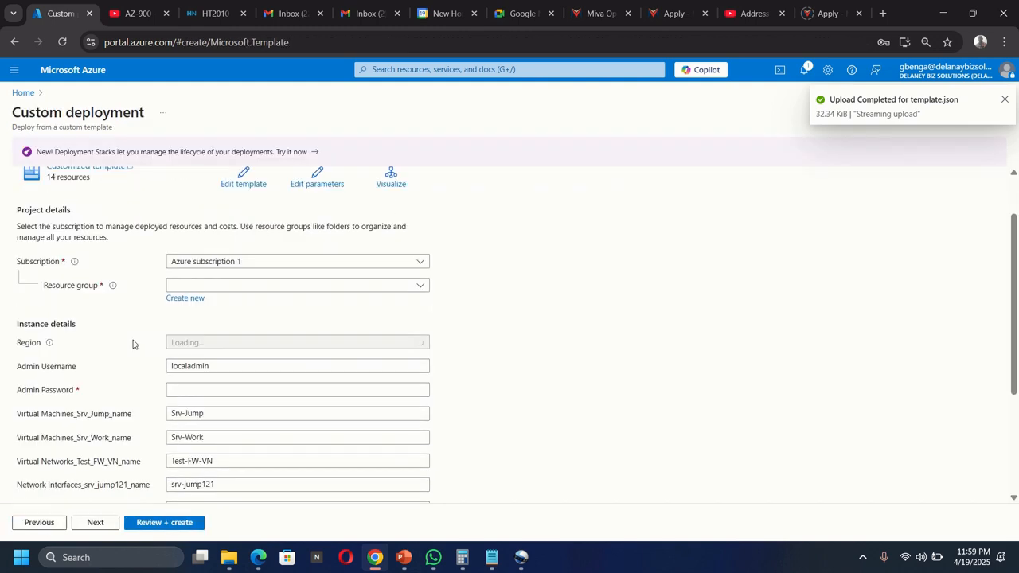
pyautogui.scroll(-1, 133, 344)
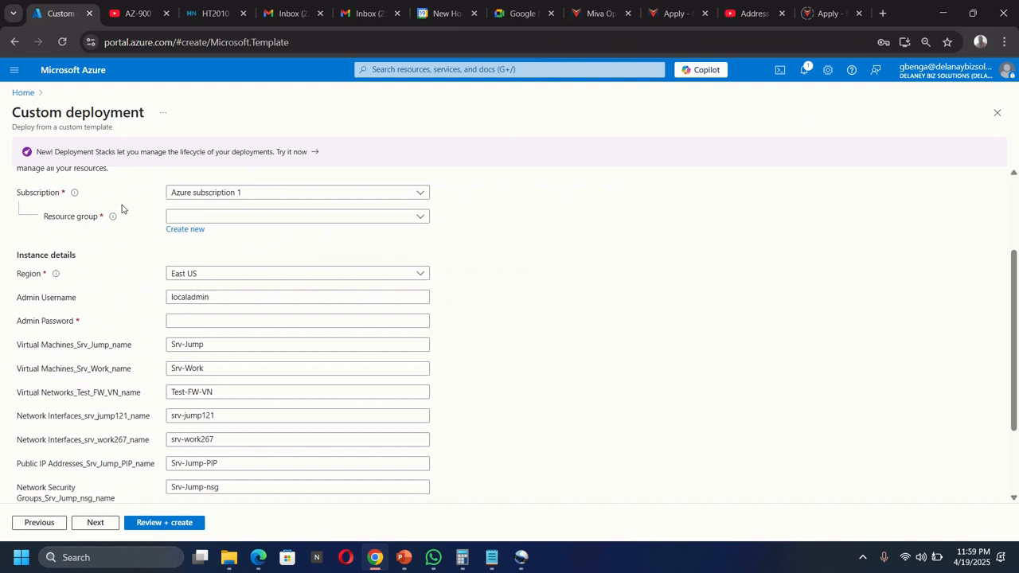
pyautogui.click(189, 231)
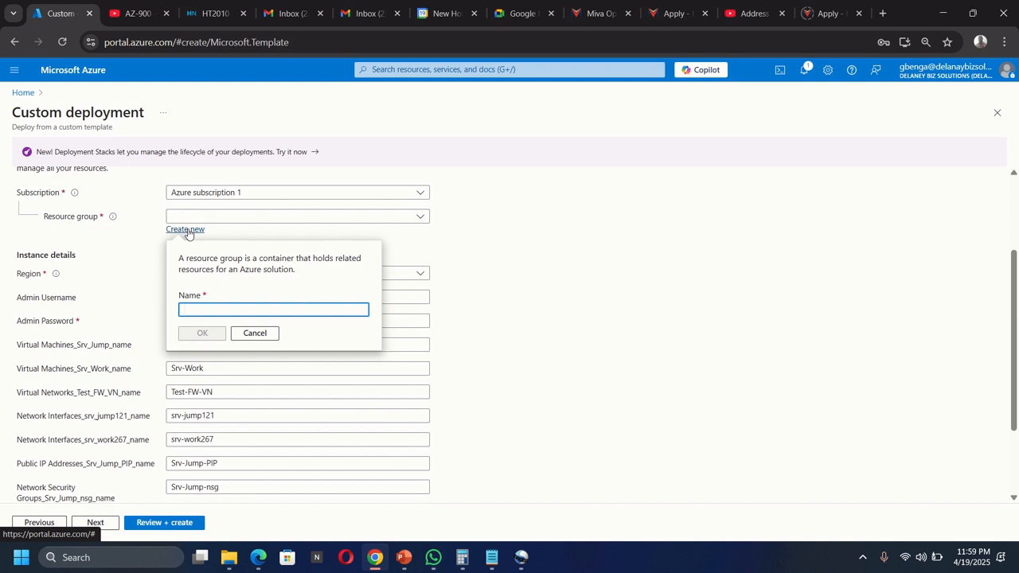
pyautogui.write('A')
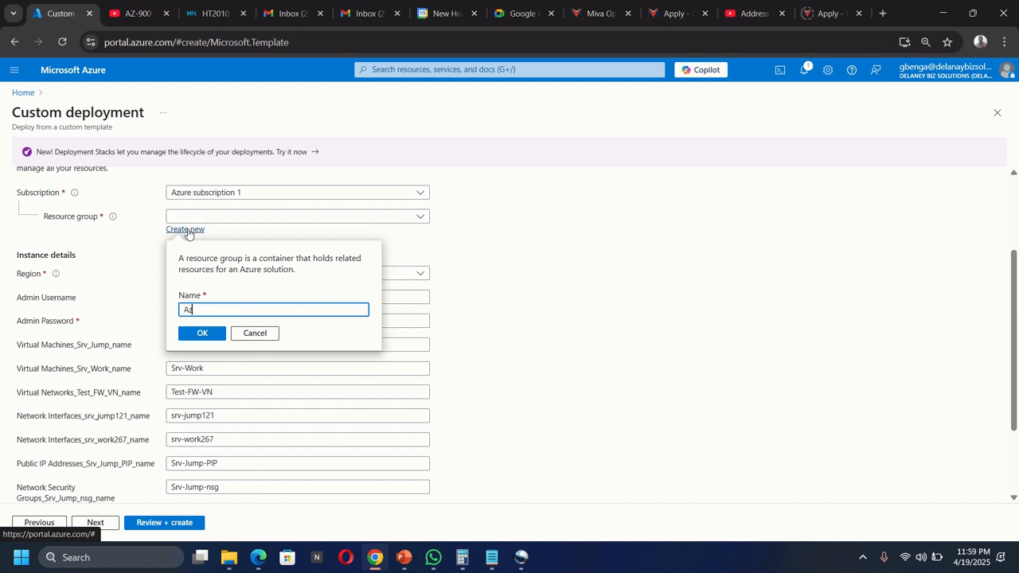
pyautogui.write('Z500')
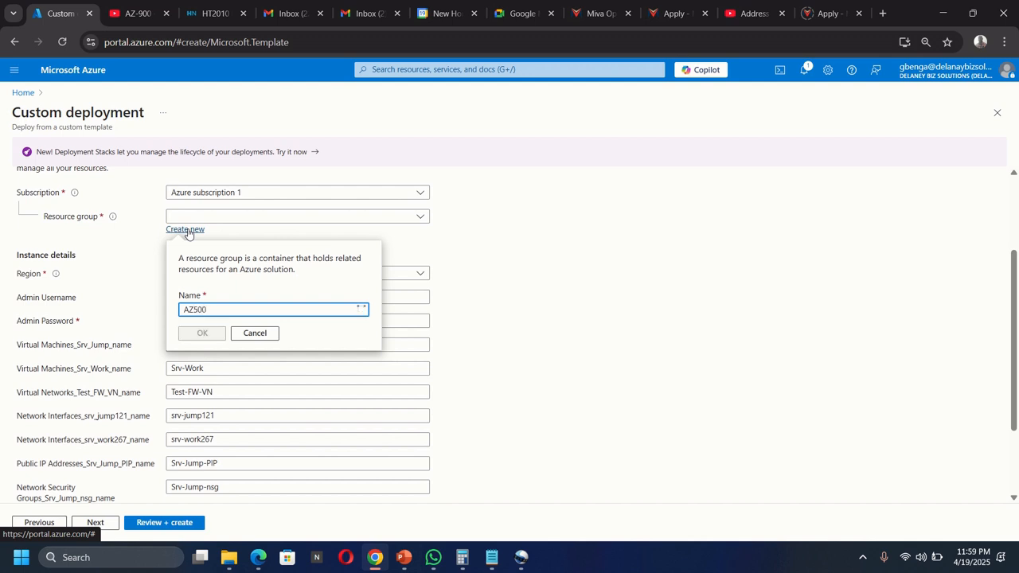
pyautogui.write('LAB03')
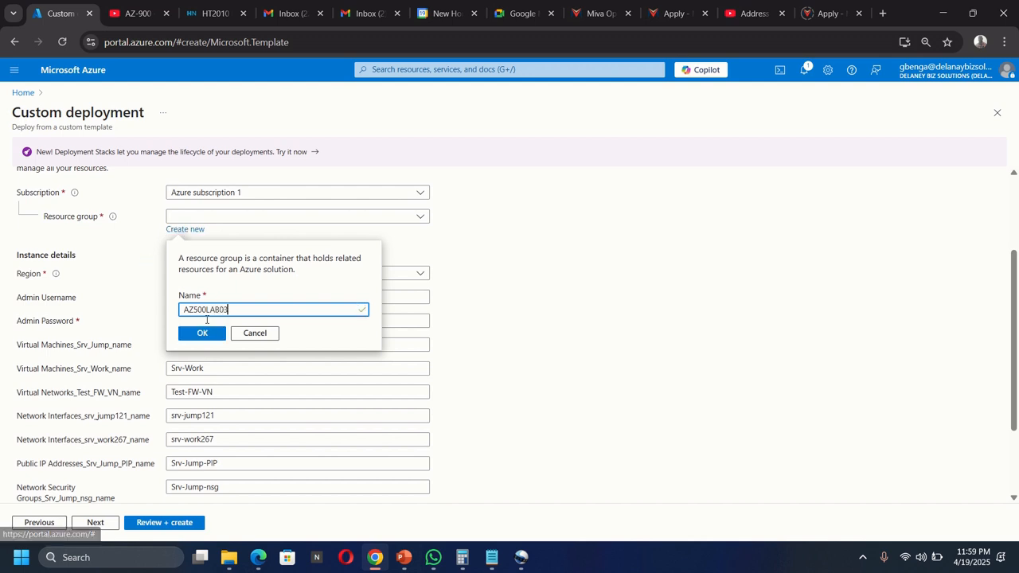
pyautogui.click(202, 332)
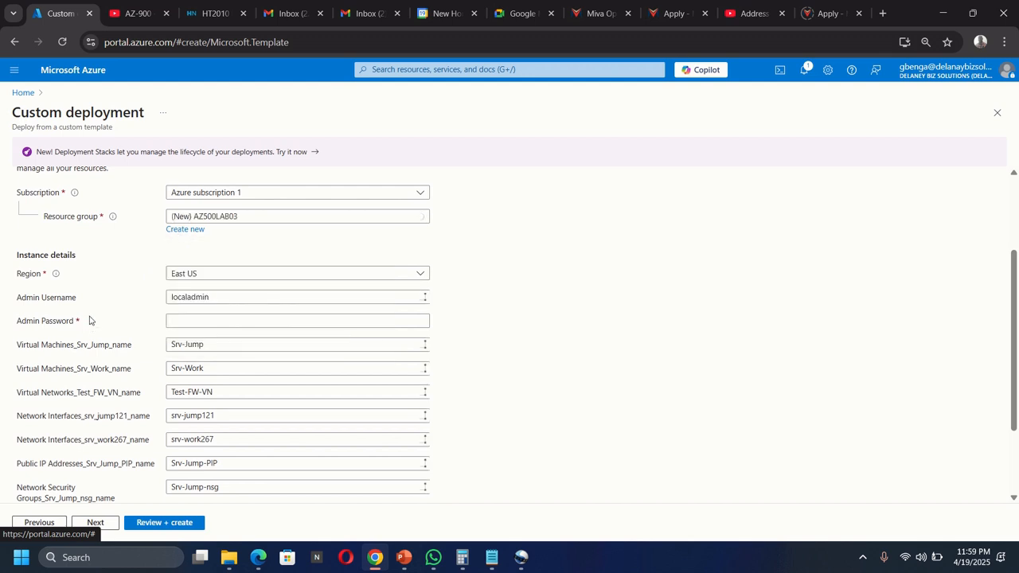
# Step: Enter the admin password and move the deployment to Review + create
pyautogui.click(188, 317)
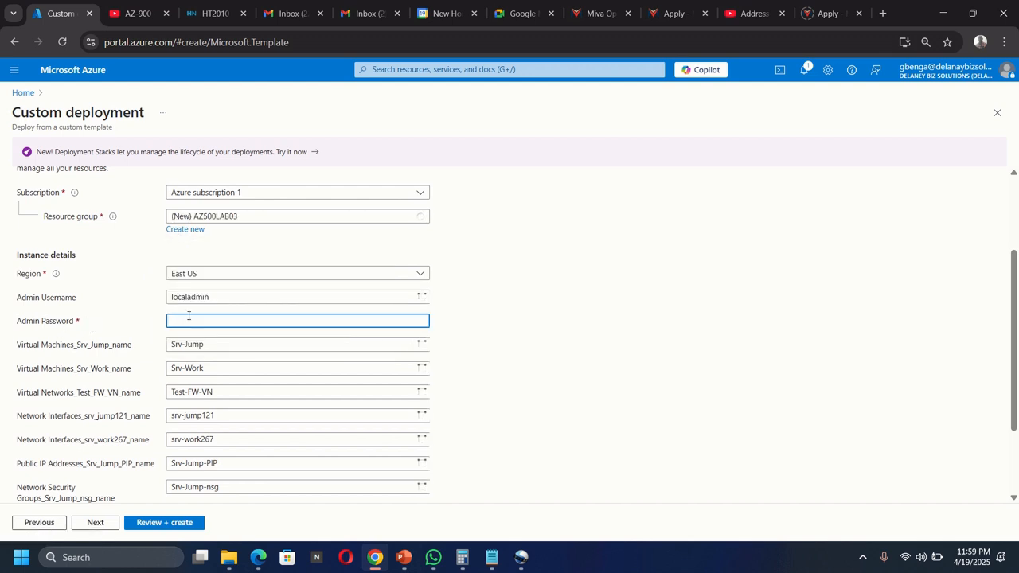
pyautogui.write('Pa55')
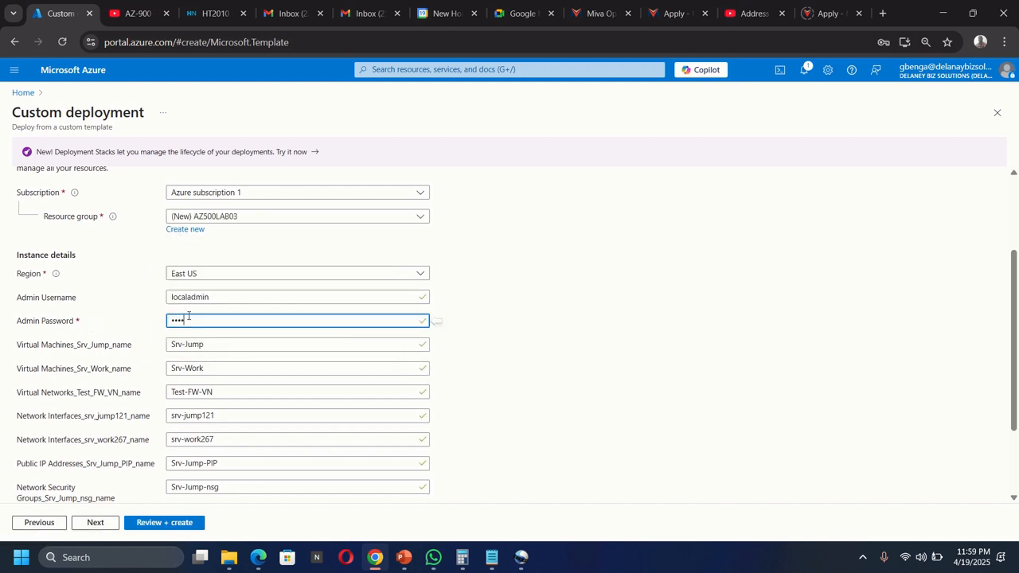
pyautogui.write('w.rd1234')
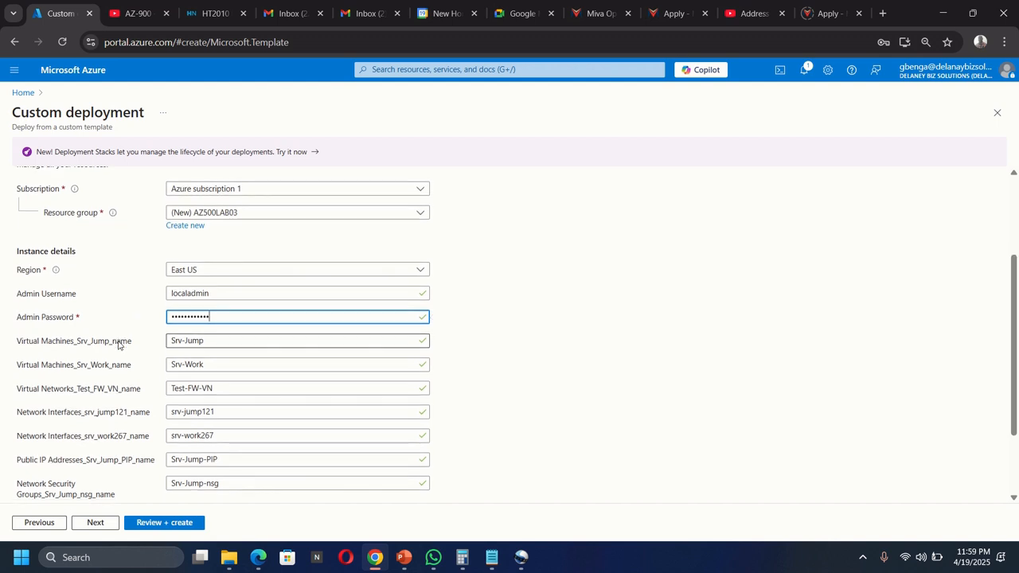
pyautogui.scroll(-3, 123, 350)
pyautogui.click(164, 522)
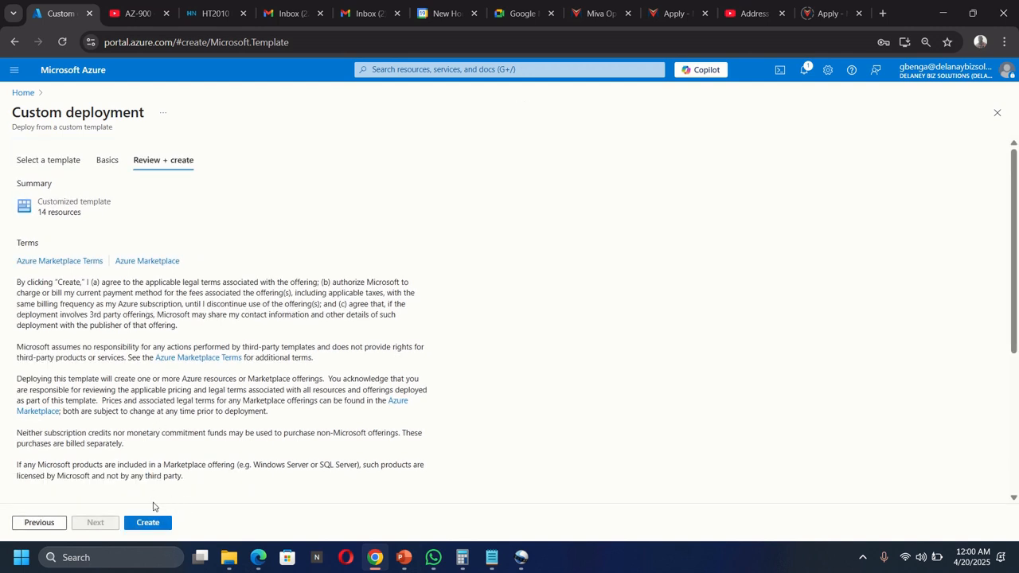
# Step: Create the 14-resource deployment and open its progress details from the notification
pyautogui.click(142, 526)
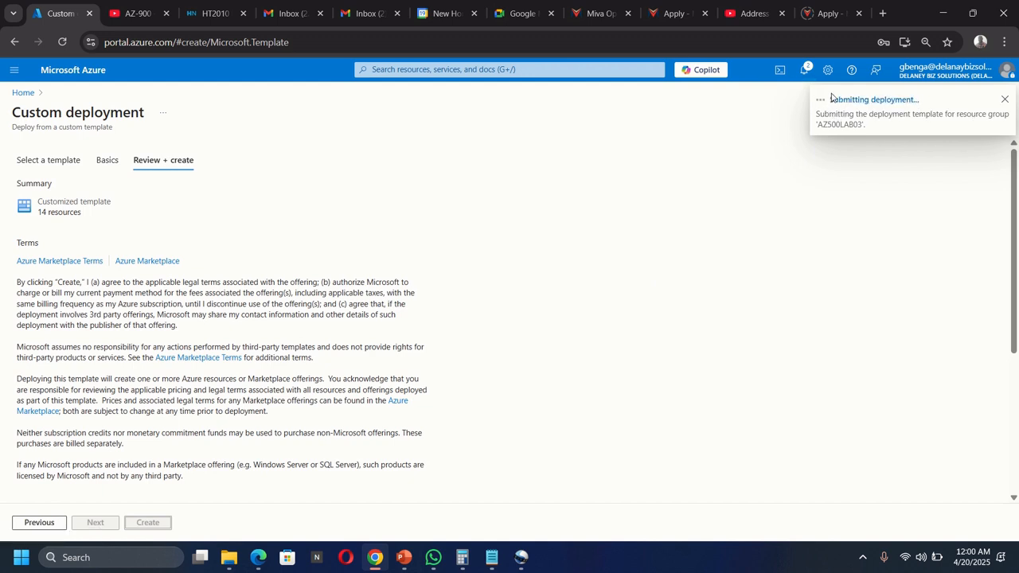
pyautogui.click(903, 105)
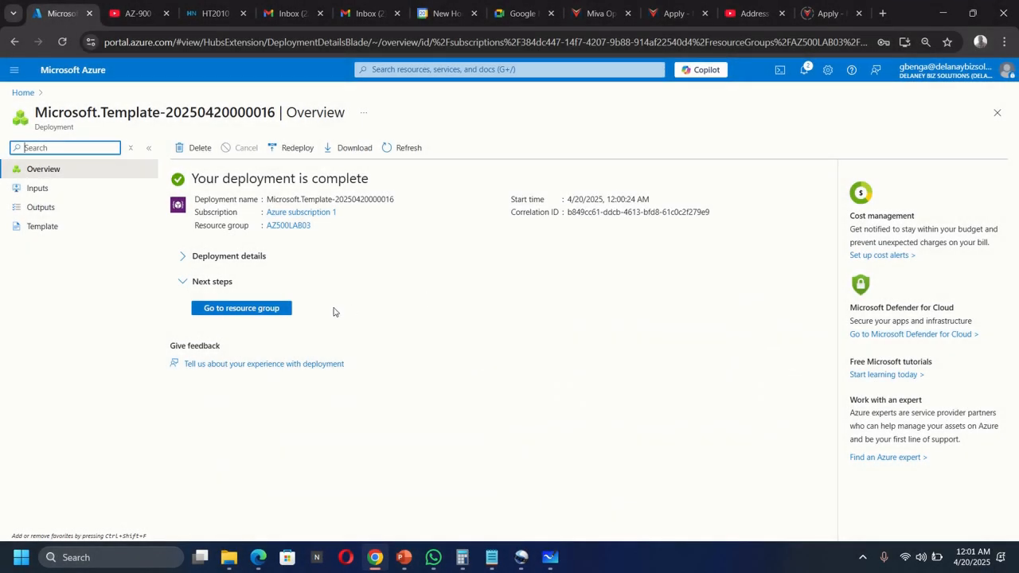
# Step: Open the AZ500LAB03 resource group, filter its resources for FW-PIP, then bring up Whiteboard
pyautogui.click(220, 310)
pyautogui.click(88, 151)
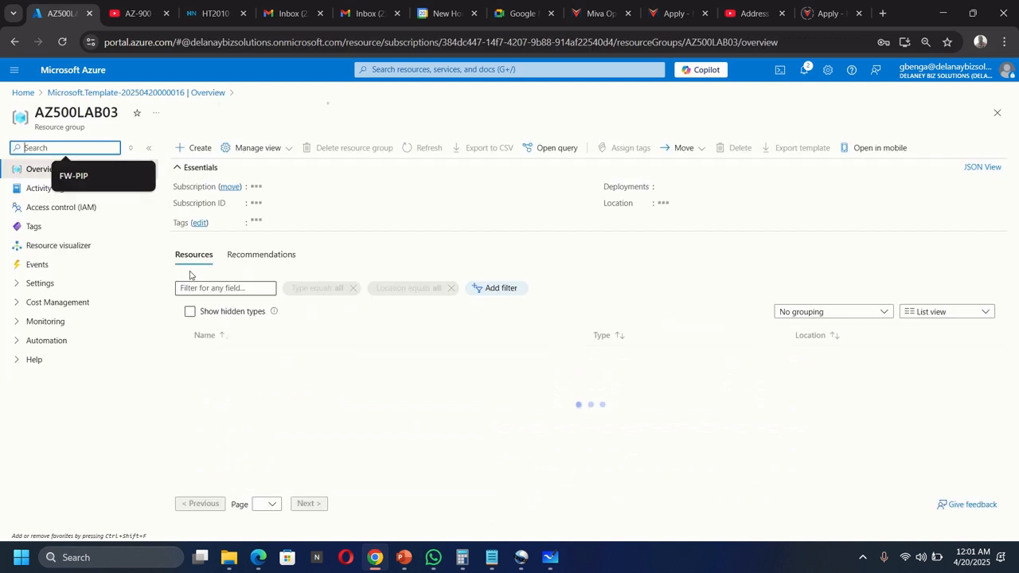
pyautogui.write('FW-PIP')
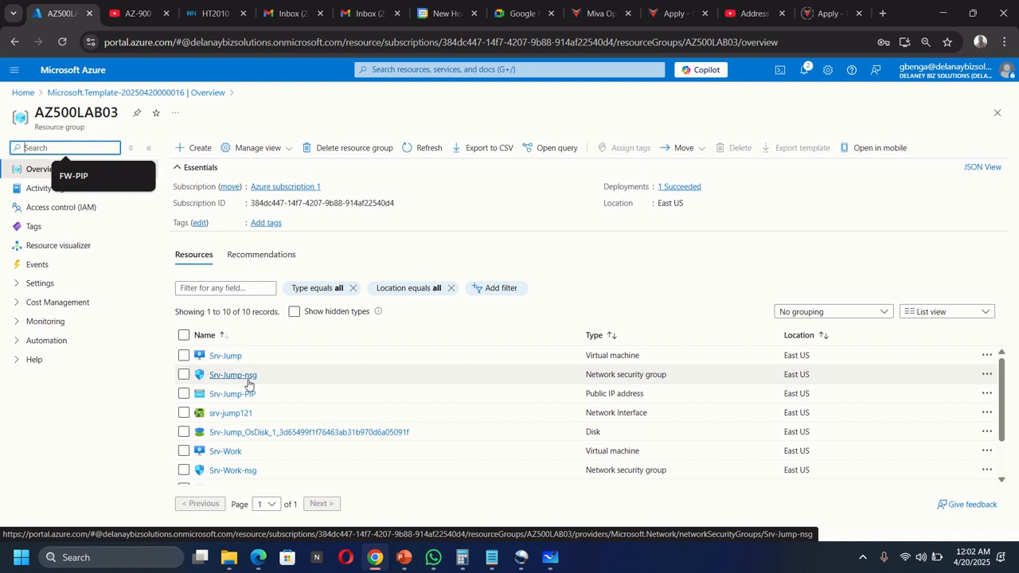
pyautogui.scroll(-2, 247, 385)
pyautogui.scroll(2, 248, 384)
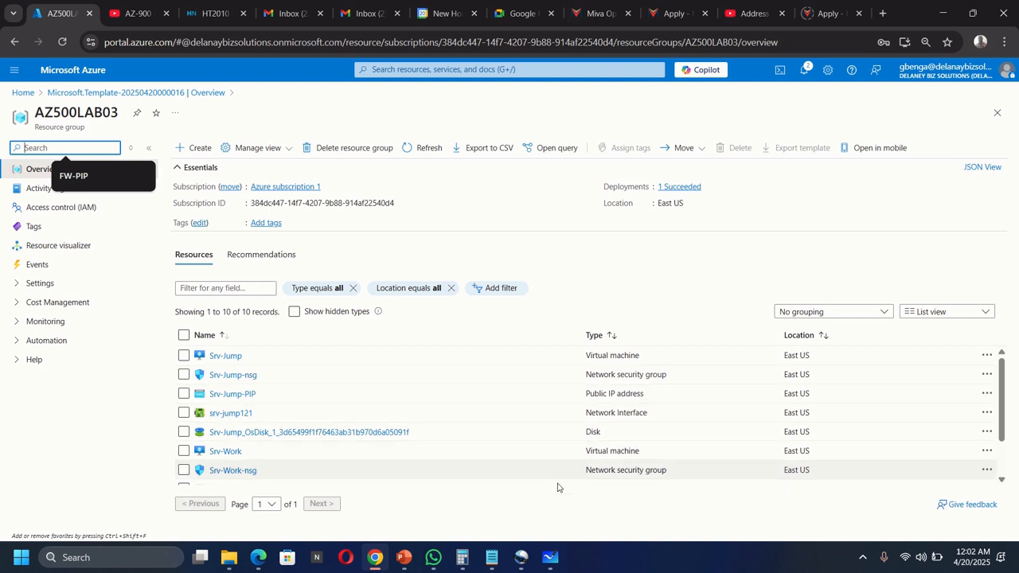
pyautogui.click(550, 558)
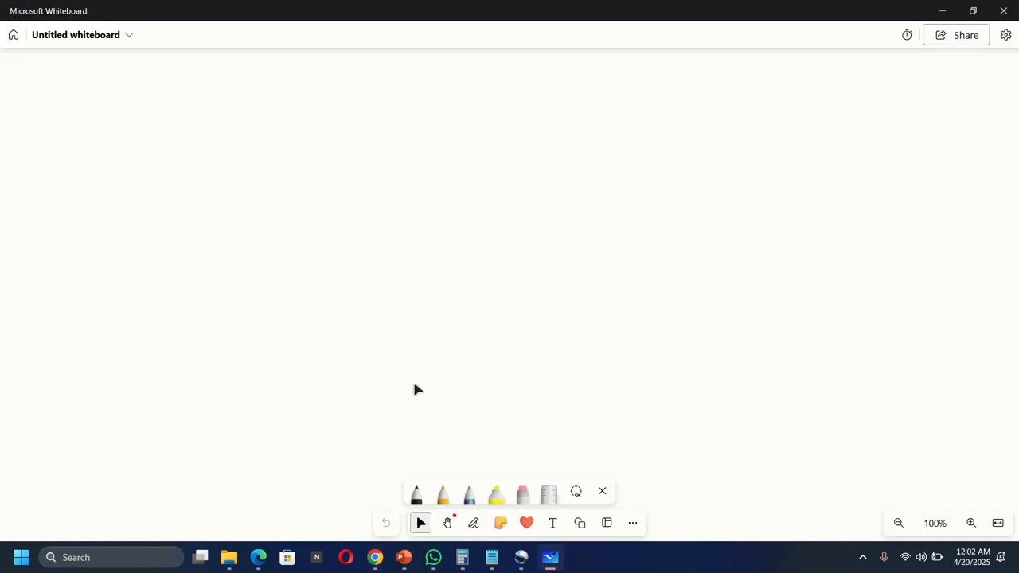
# Step: Draw black boxes labelled Srv-Jump-nsg and Srv-Jump, then return to the AZ500LAB03 resource list
pyautogui.click(415, 492)
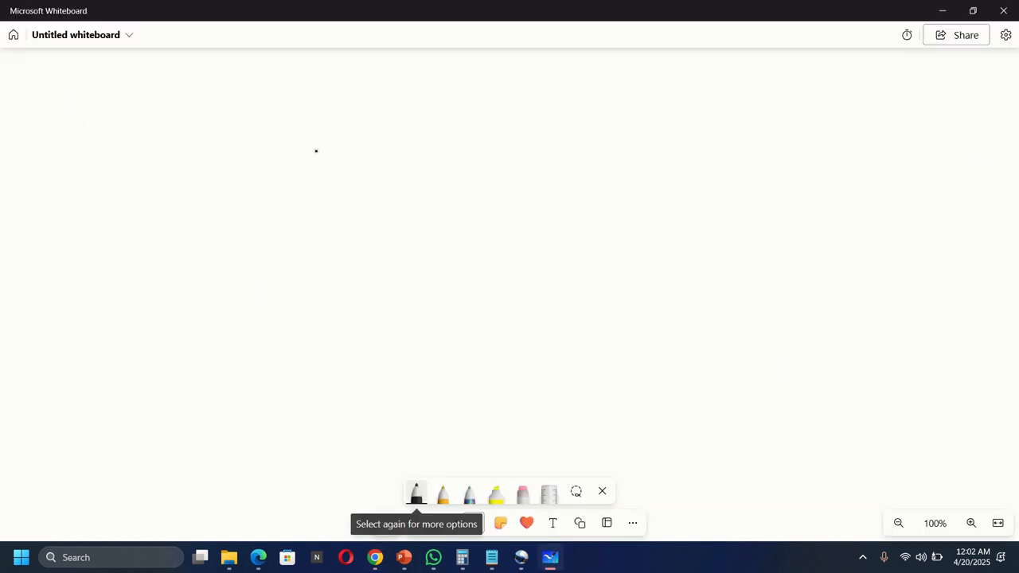
pyautogui.moveTo(317, 149); pyautogui.dragTo(318, 257)
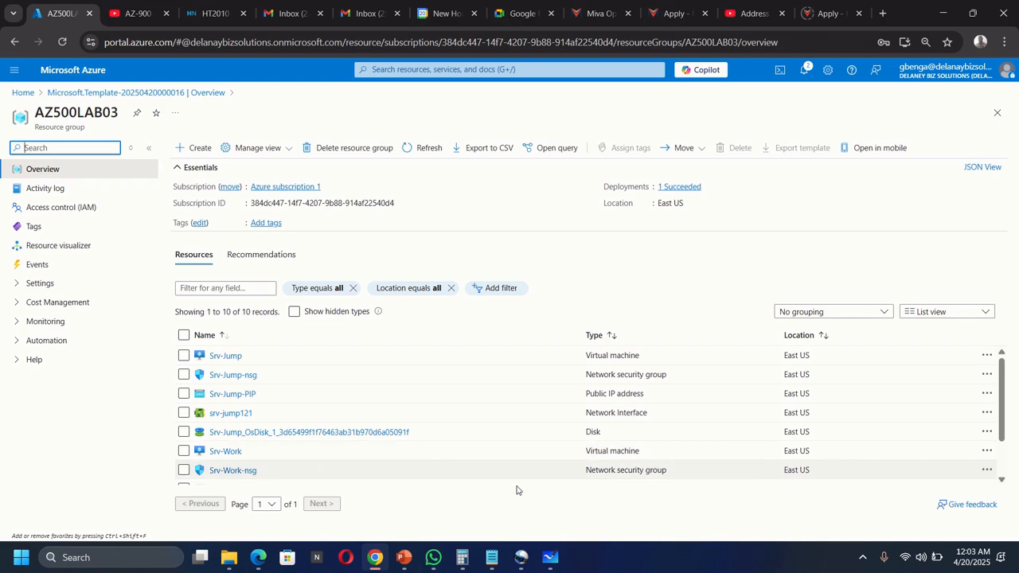
pyautogui.click(549, 559)
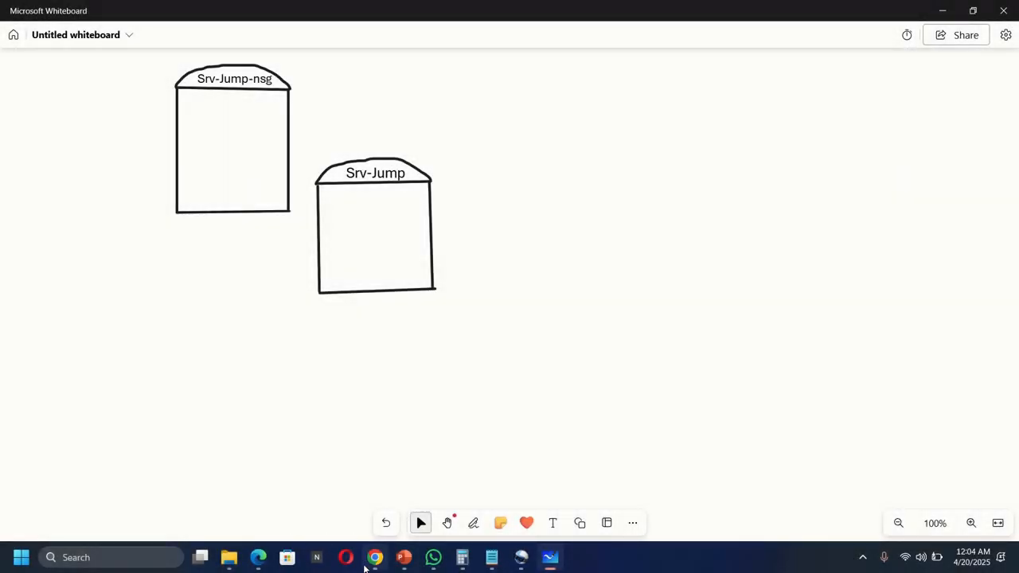
pyautogui.moveTo(375, 557)
pyautogui.click(357, 448)
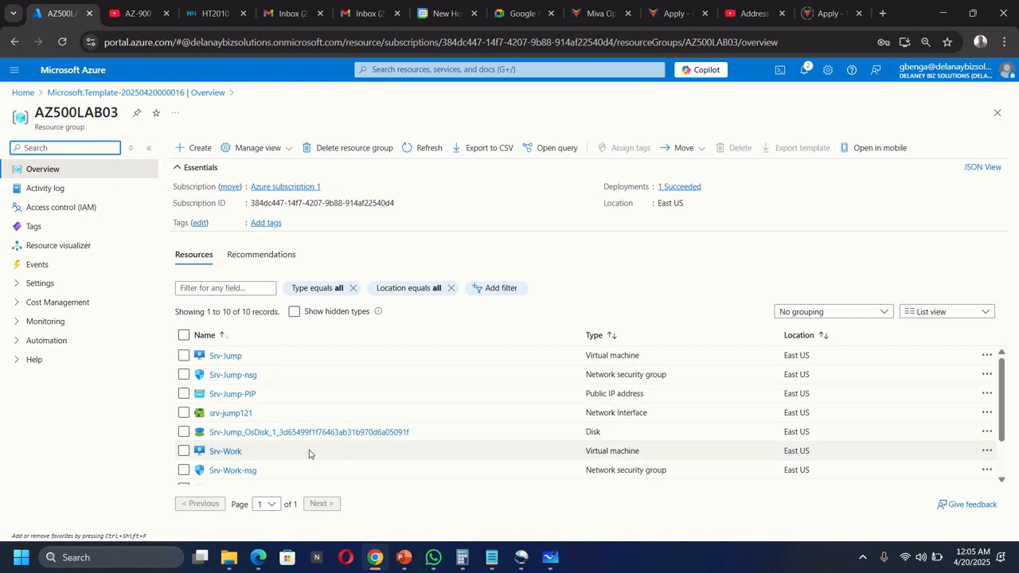
pyautogui.scroll(-2, 309, 454)
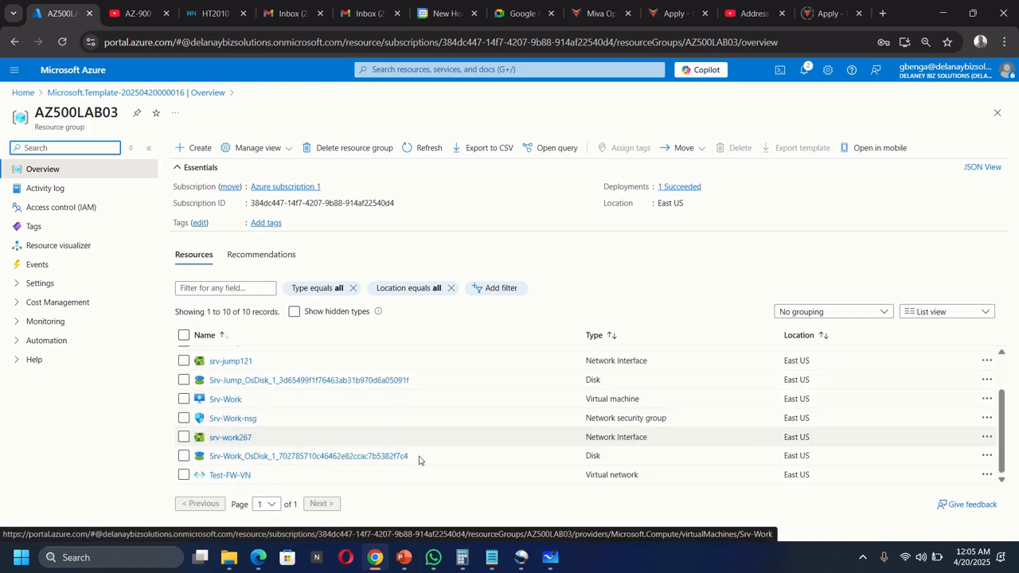
# Step: Add Srv-Work and Srv-Work-nsg boxes to the whiteboard while checking the AZ500LAB03 resource list
pyautogui.click(546, 531)
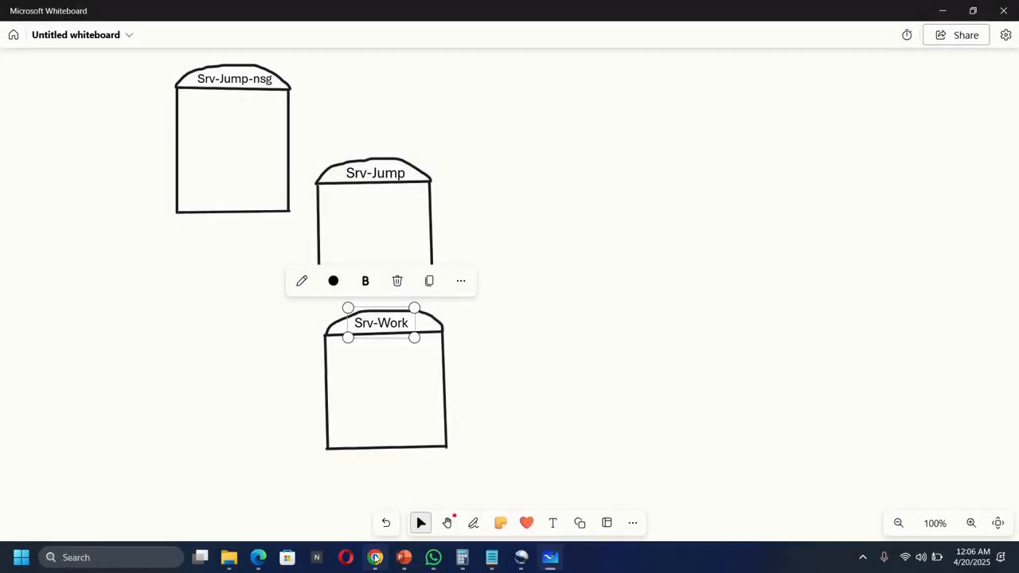
pyautogui.click(375, 557)
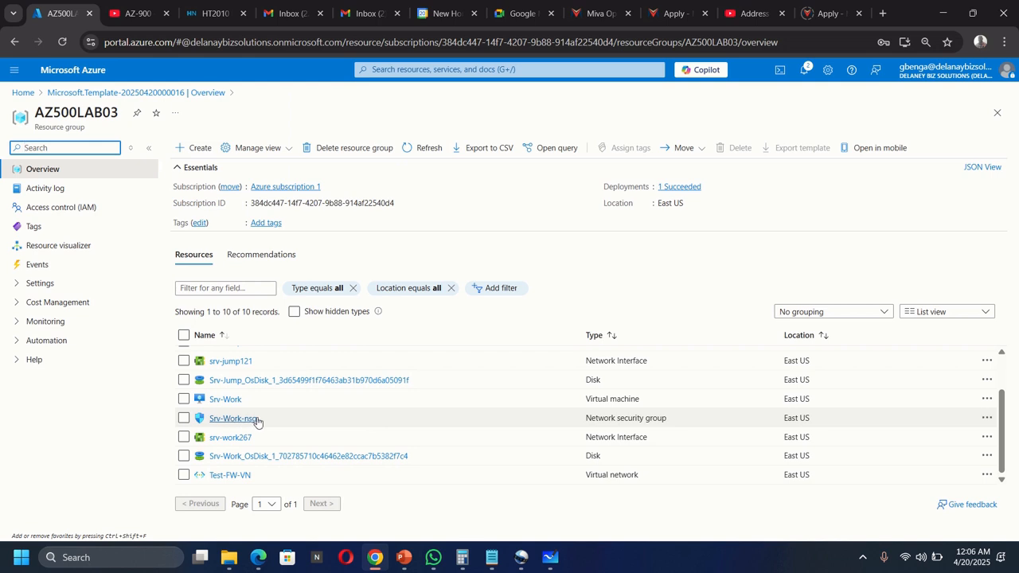
pyautogui.click(551, 559)
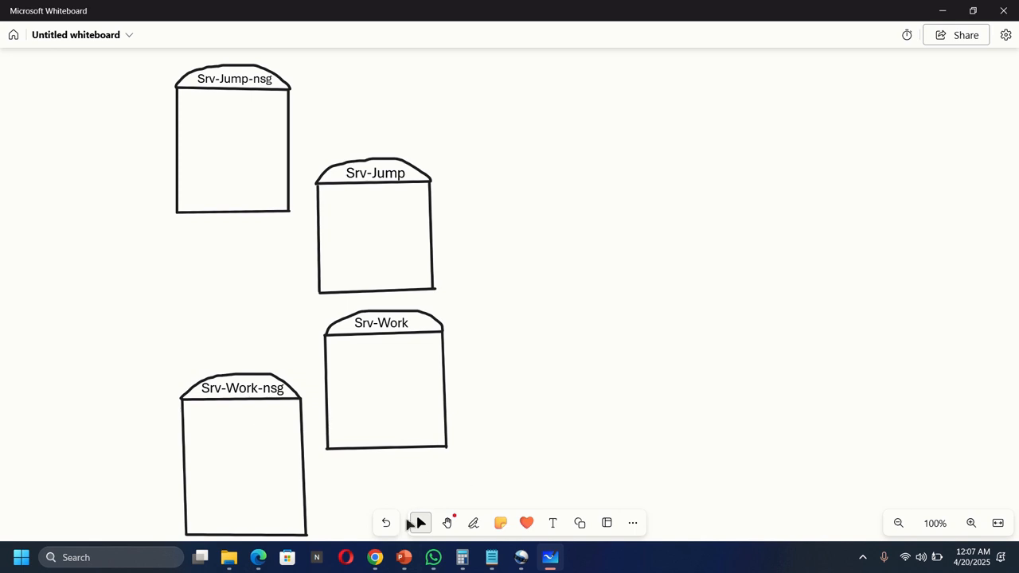
pyautogui.click(375, 558)
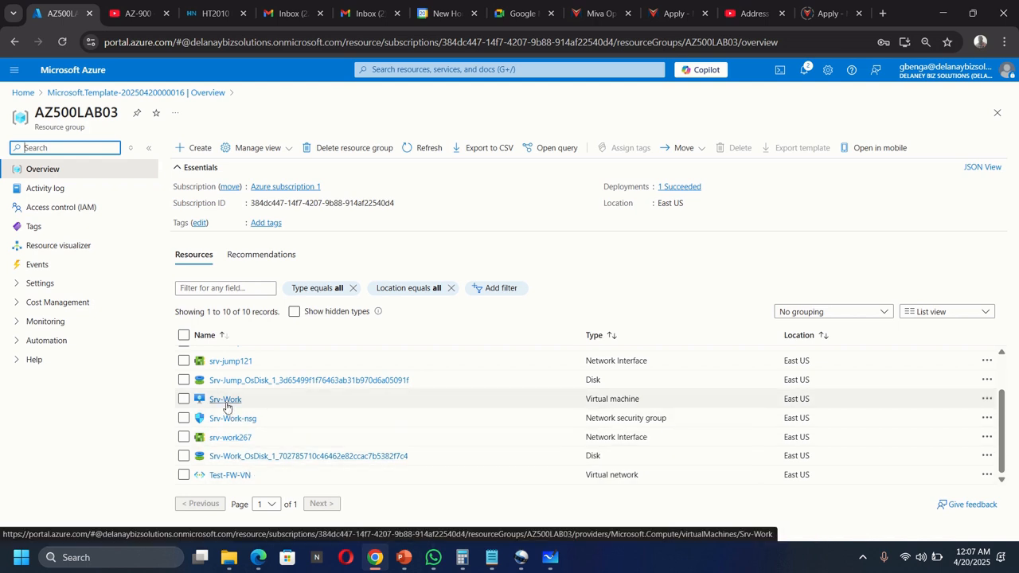
pyautogui.scroll(2, 290, 416)
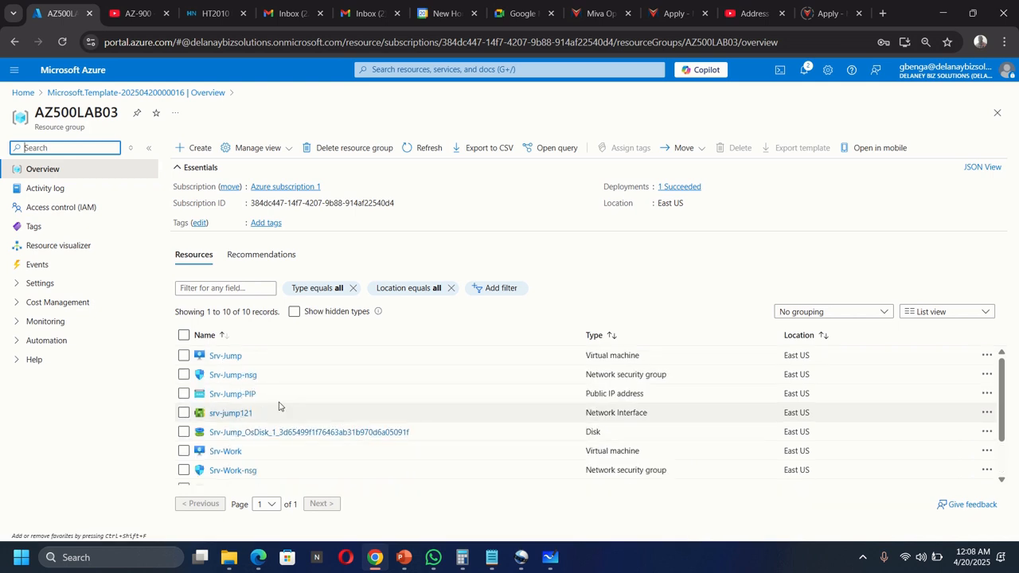
pyautogui.scroll(-2, 263, 419)
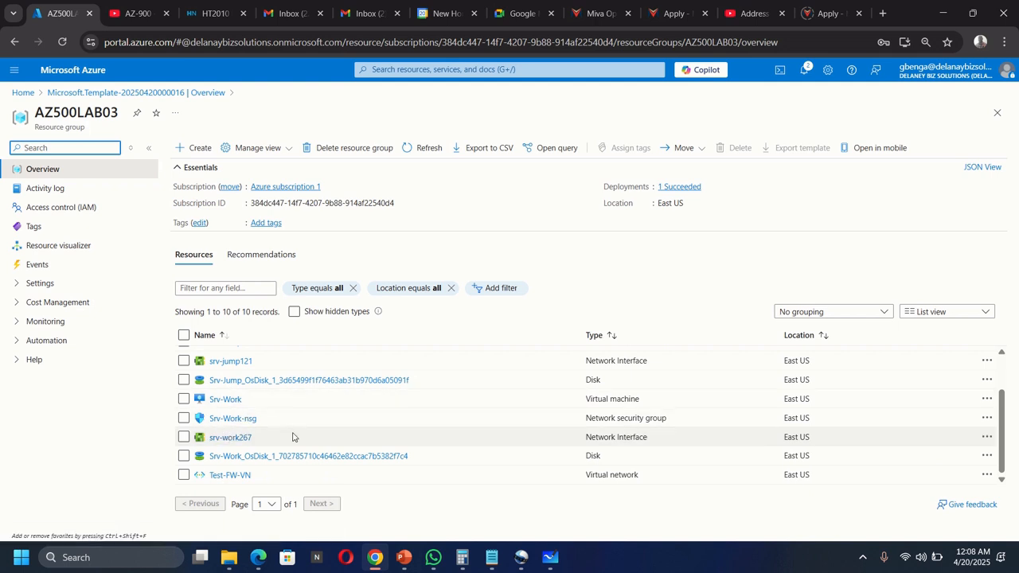
pyautogui.scroll(3, 292, 434)
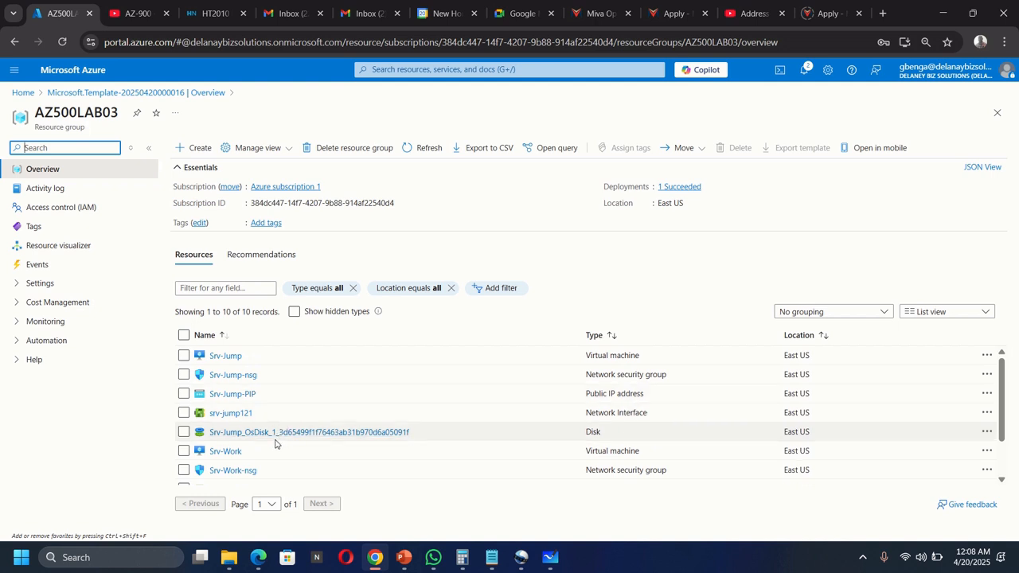
# Step: Check the Srv-Work virtual machine details from the resource list
pyautogui.scroll(-2, 275, 443)
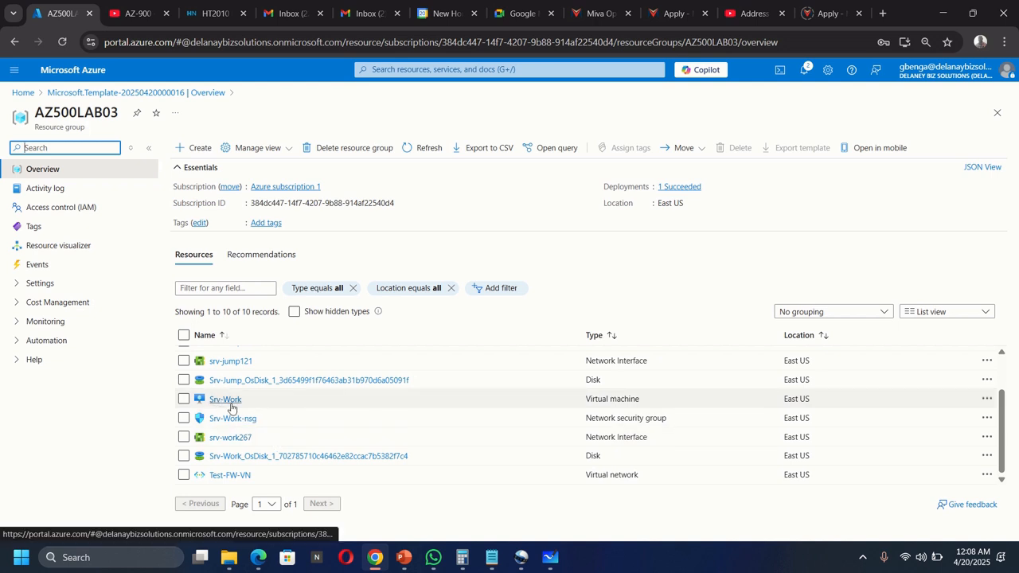
pyautogui.click(231, 406)
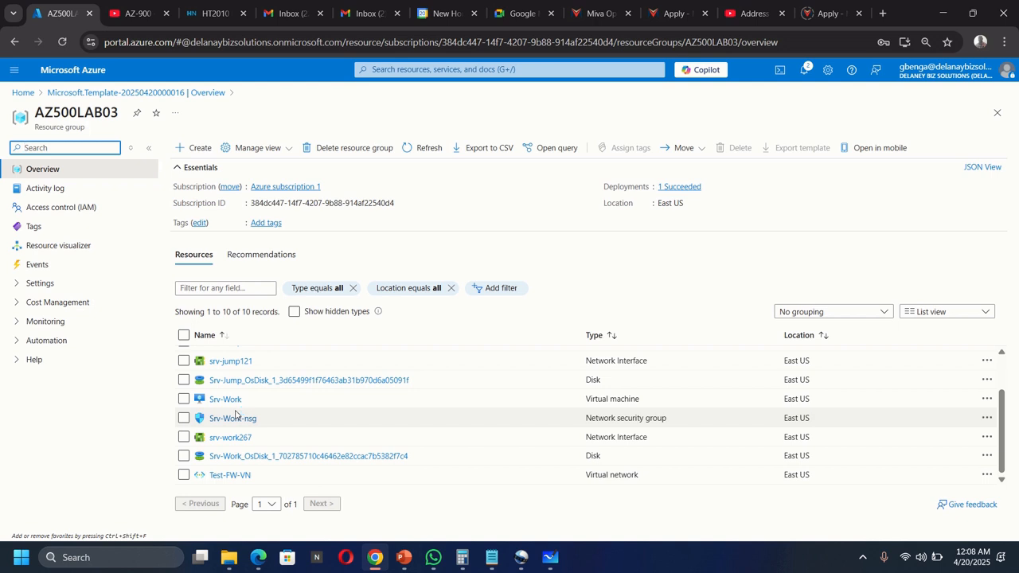
pyautogui.scroll(2, 210, 436)
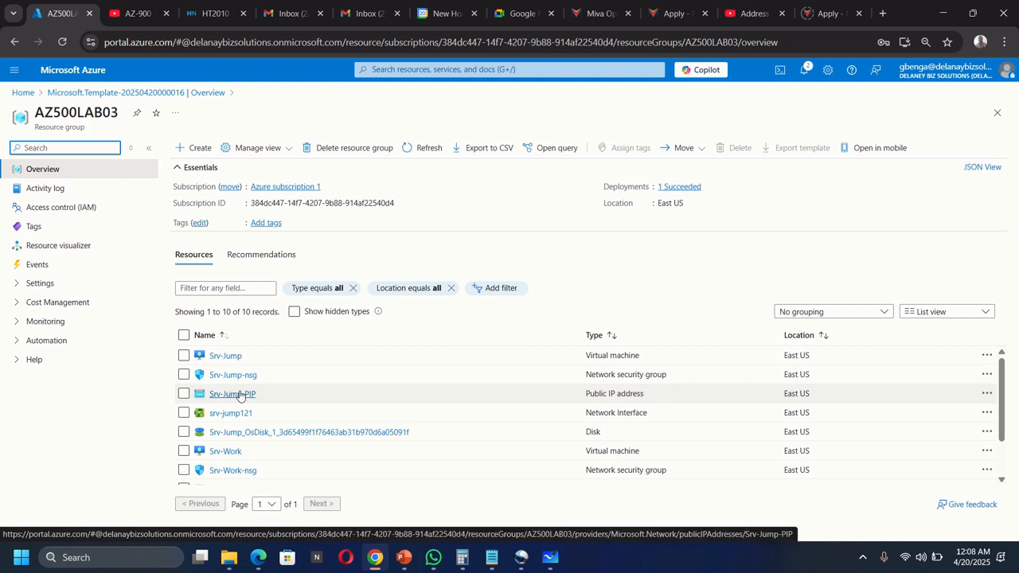
# Step: Draw orange lines joining Srv-Jump-nsg to Srv-Jump and Srv-Work-nsg to Srv-Work
pyautogui.hotkey('alt', 'Tab')
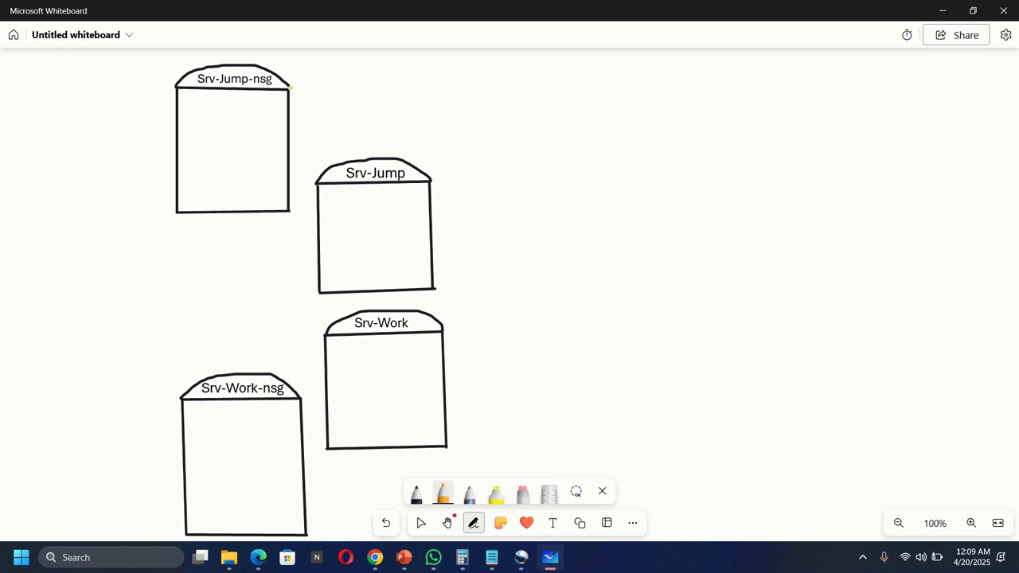
pyautogui.moveTo(327, 122); pyautogui.dragTo(338, 149)
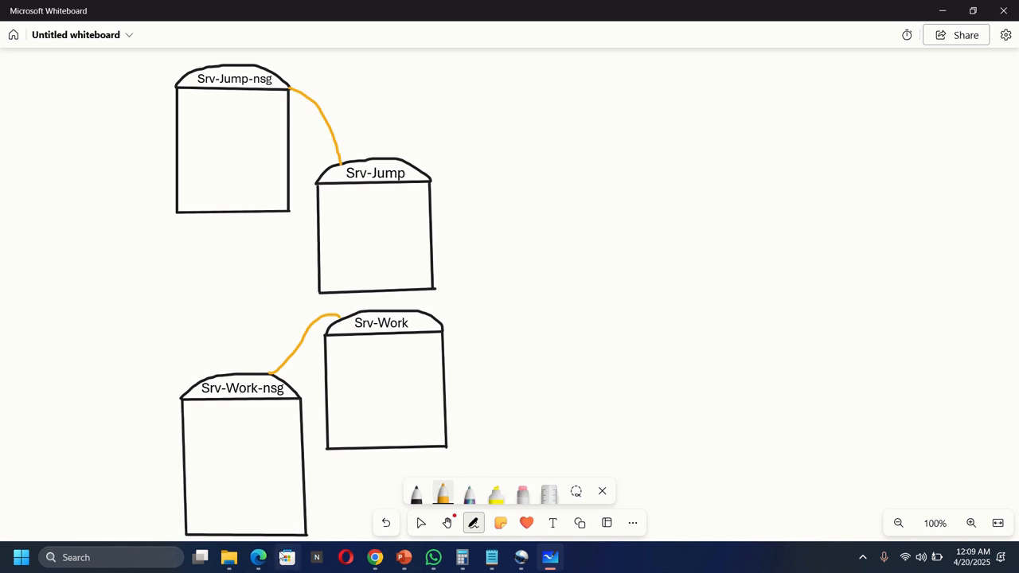
pyautogui.click(375, 557)
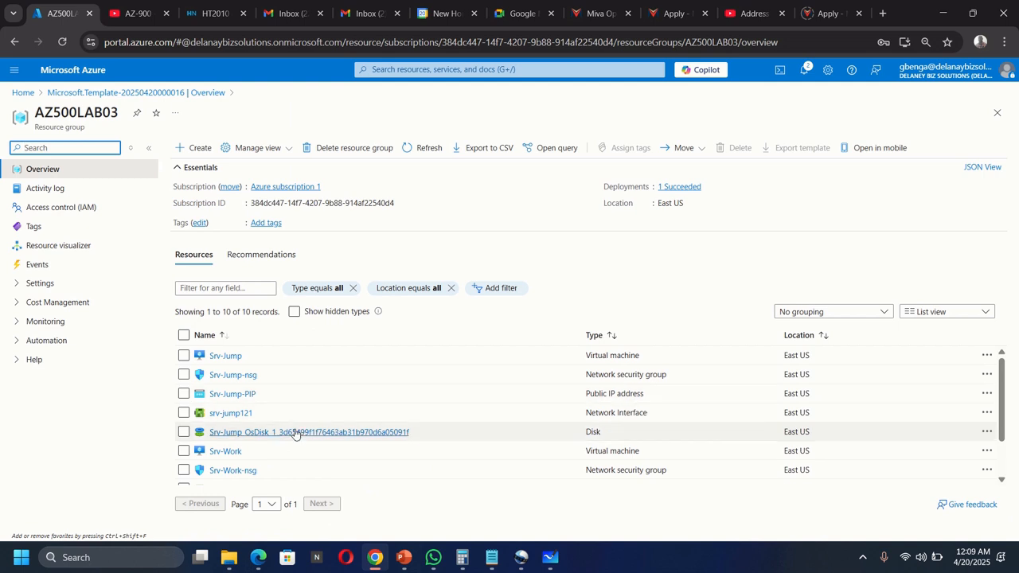
# Step: Draw a black Test-FW-VN box divided into AzureFirewallSubnet, Jump-SN and Workload-SN from its Subnets page
pyautogui.scroll(-2, 311, 434)
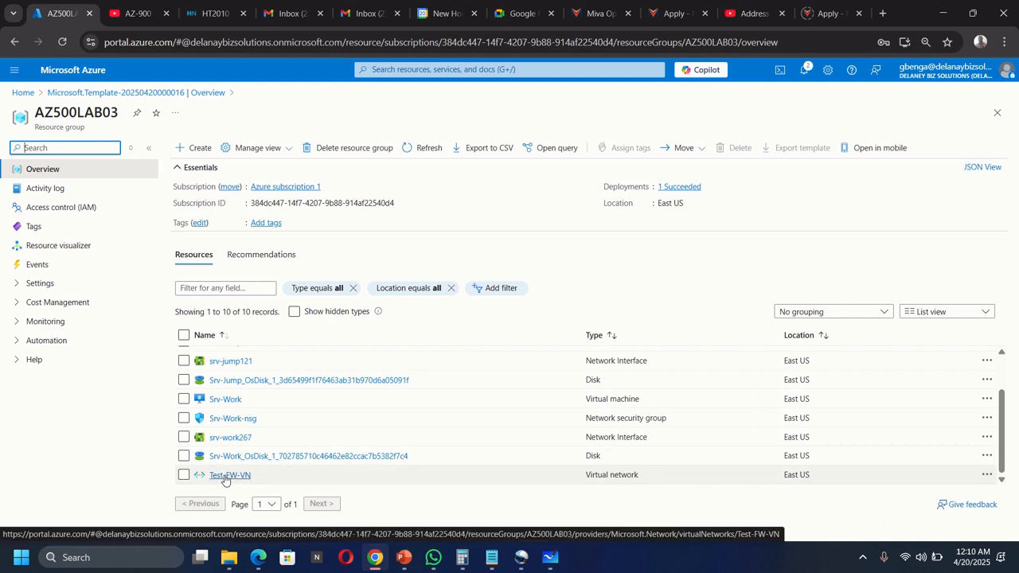
pyautogui.click(550, 557)
pyautogui.click(416, 493)
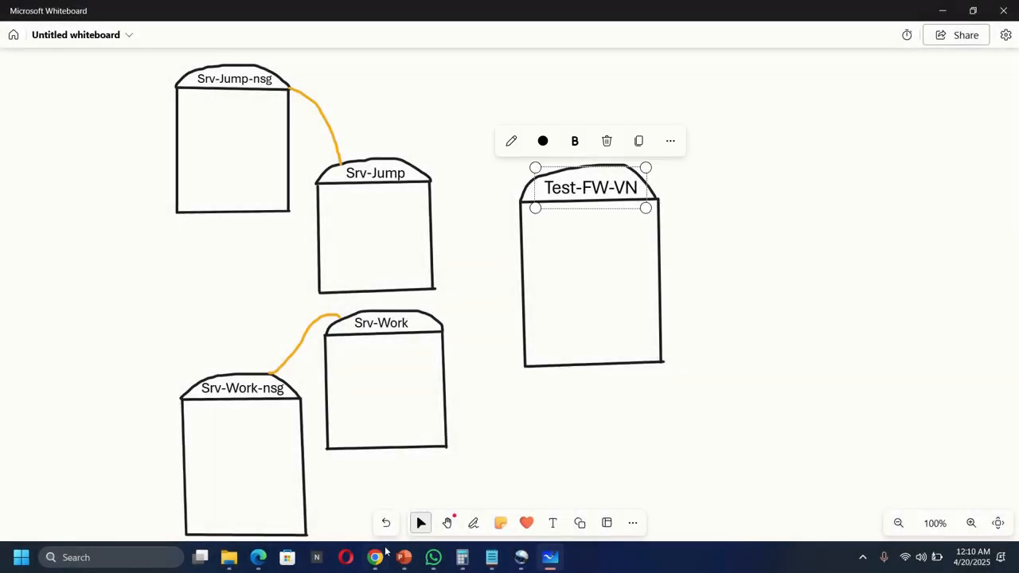
pyautogui.moveTo(380, 557)
pyautogui.click(414, 478)
pyautogui.scroll(-1, 418, 441)
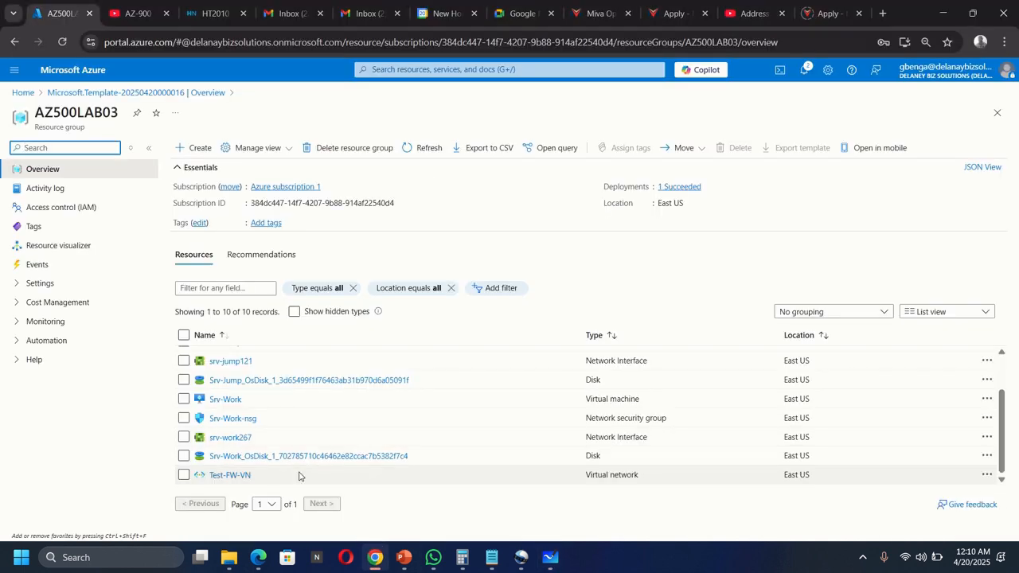
pyautogui.click(231, 475)
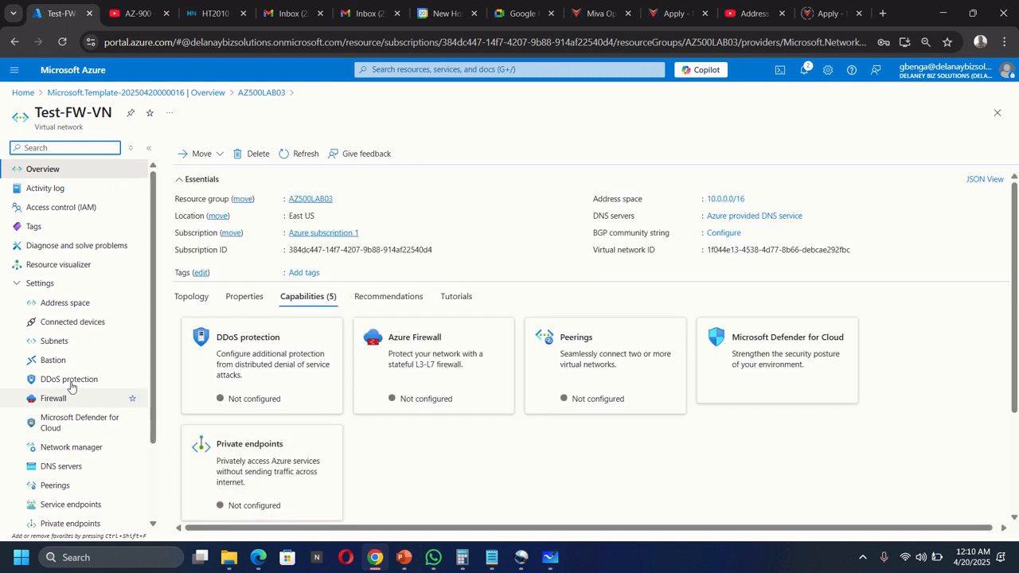
pyautogui.click(54, 340)
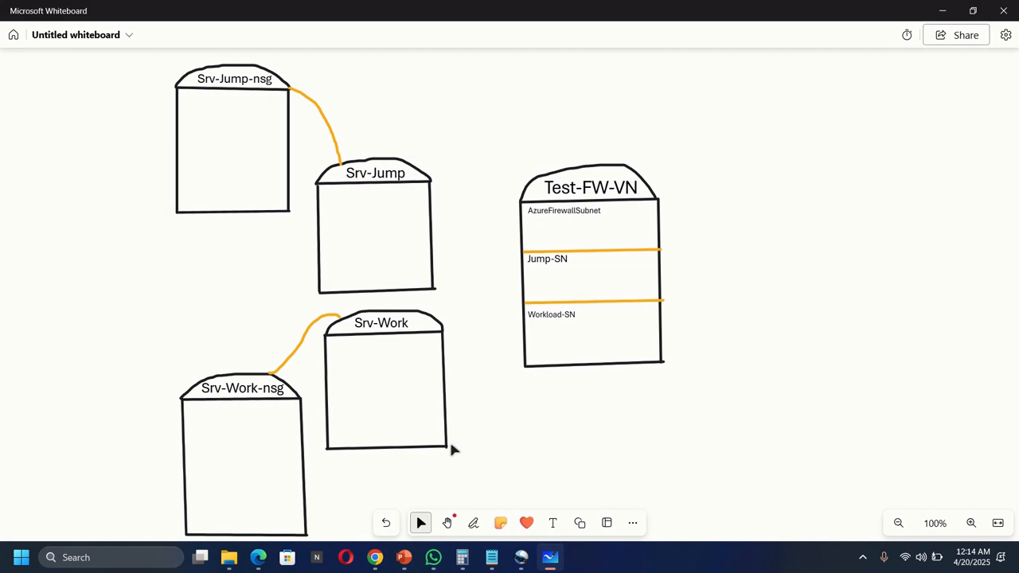
pyautogui.click(374, 557)
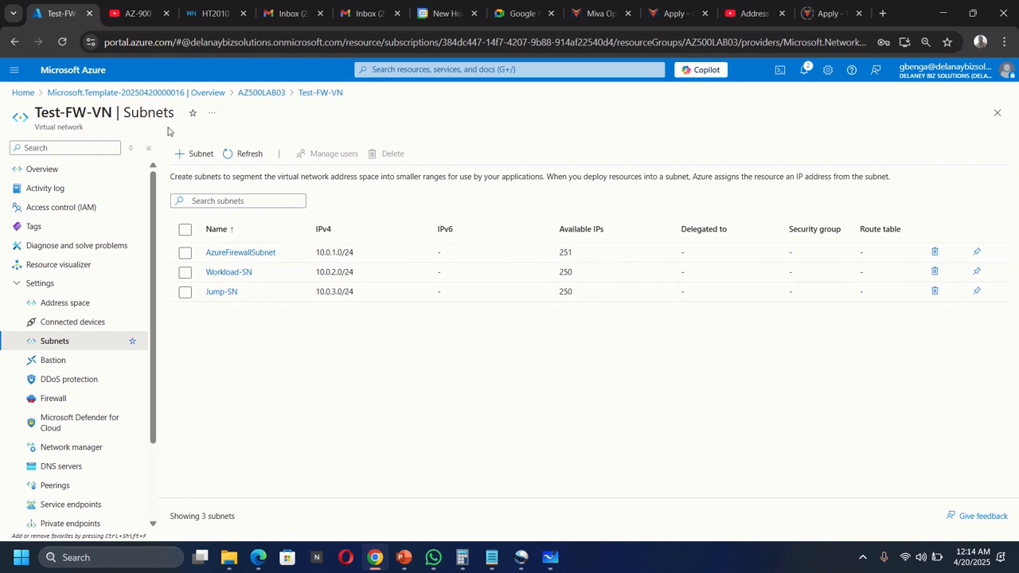
pyautogui.click(268, 95)
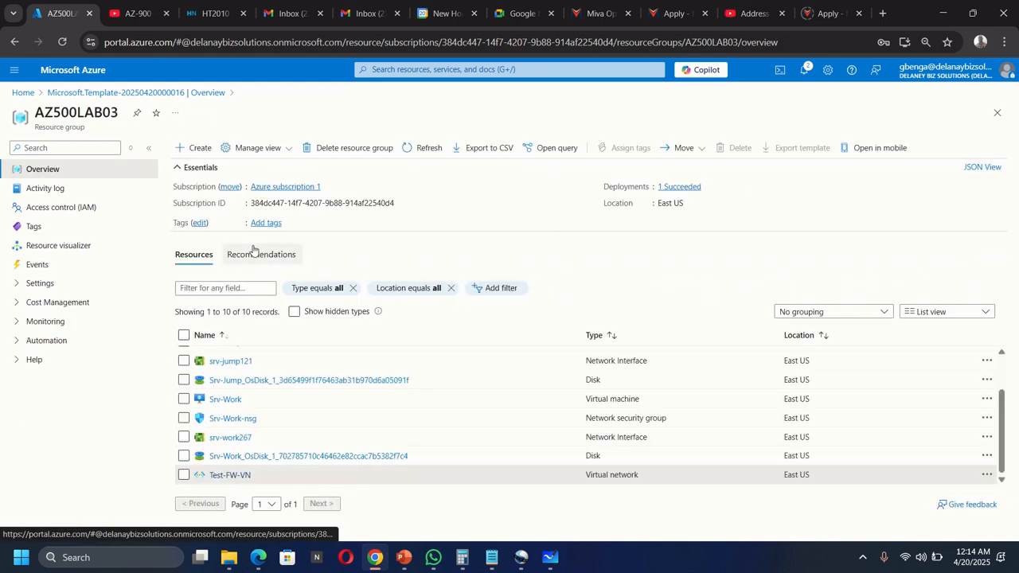
# Step: Confirm Srv-Jump's subnet and draw an orange line from Srv-Jump to Jump-SN
pyautogui.scroll(2, 233, 373)
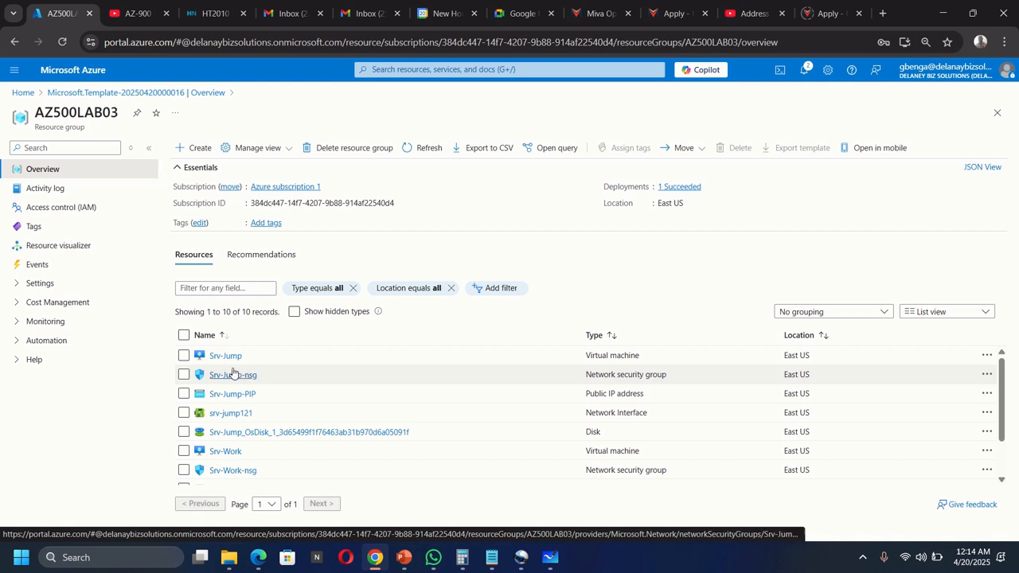
pyautogui.click(224, 357)
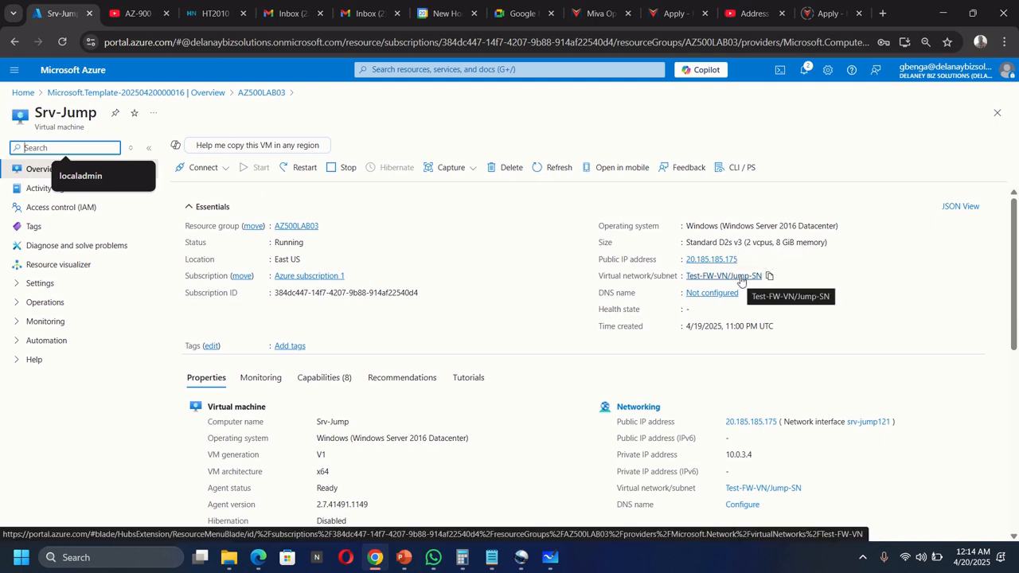
pyautogui.click(550, 557)
pyautogui.click(473, 523)
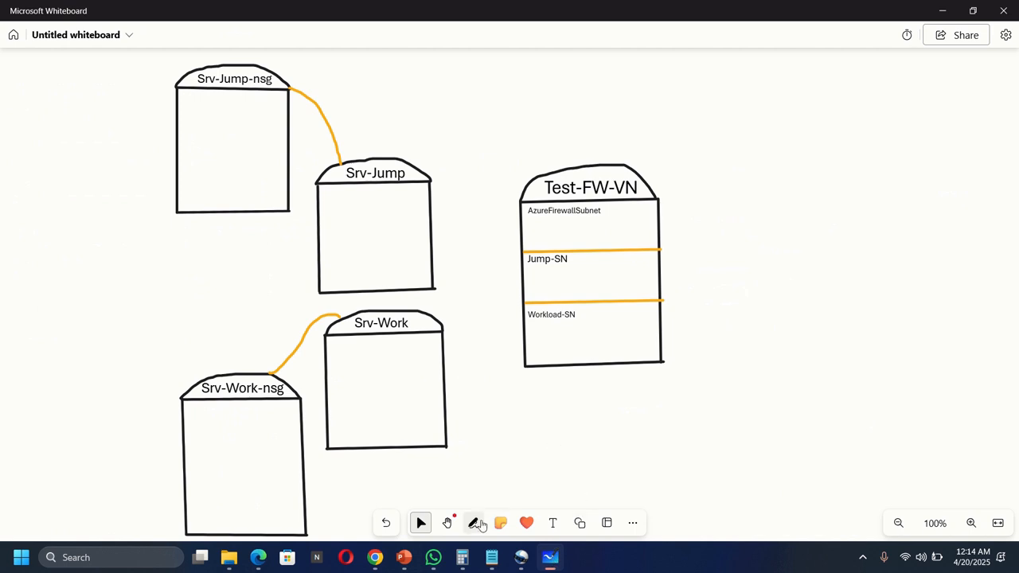
pyautogui.click(441, 495)
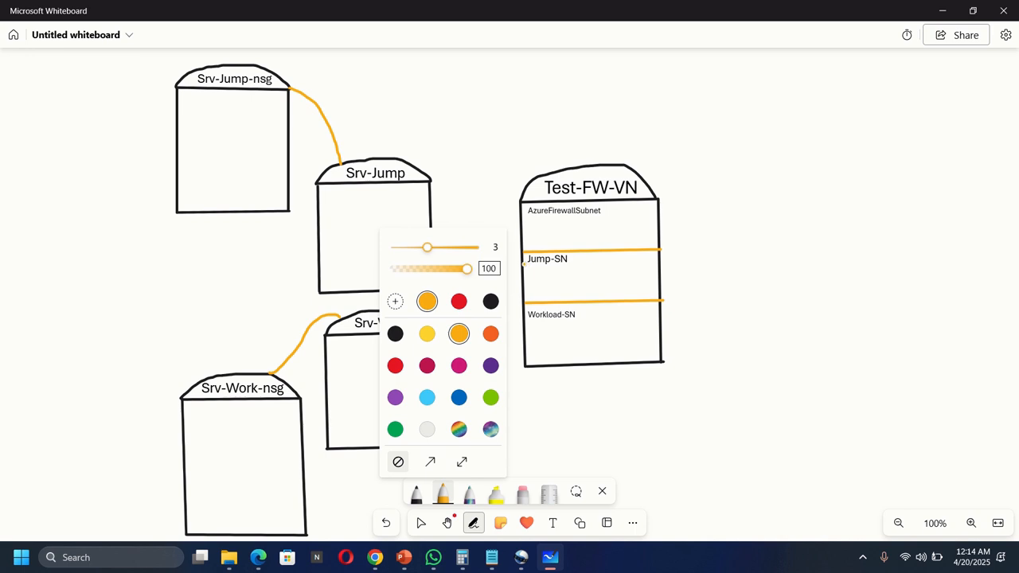
pyautogui.moveTo(523, 263)
pyautogui.mouseDown()
pyautogui.moveTo(465, 197)
pyautogui.moveTo(431, 178)
pyautogui.mouseUp()
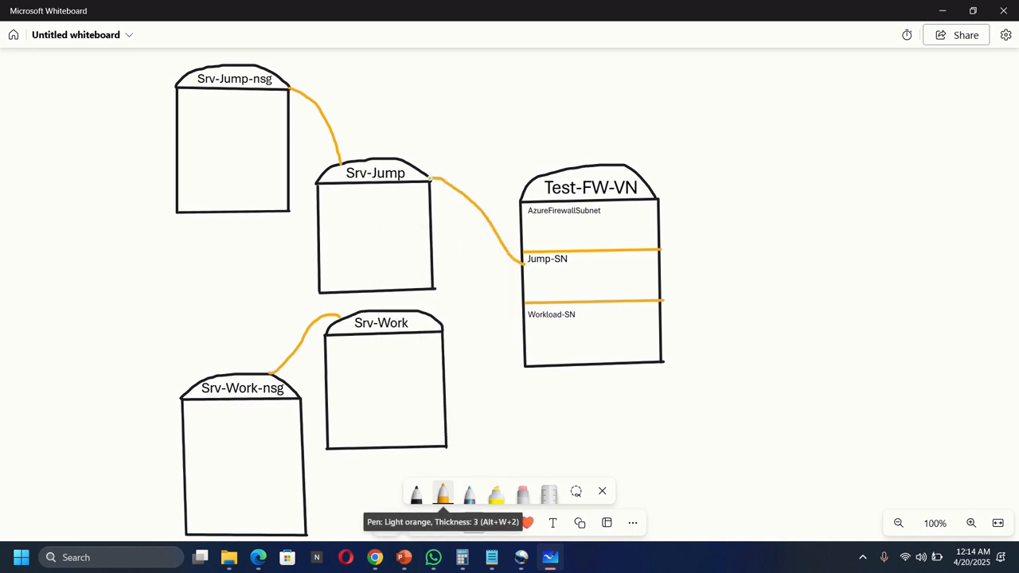
# Step: Return to AZ500LAB03 and open the Srv-Work virtual machine overview
pyautogui.click(375, 557)
pyautogui.click(250, 94)
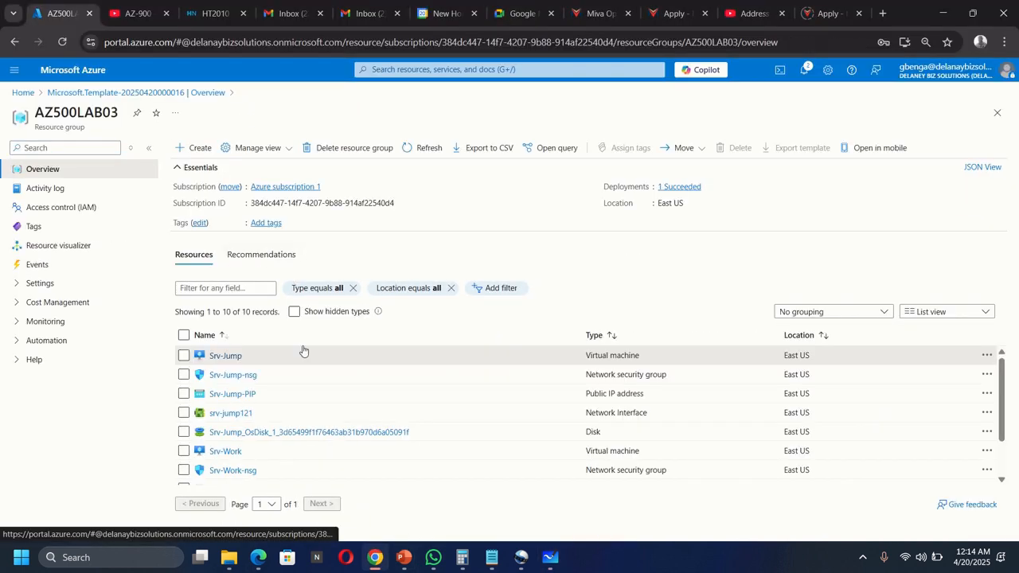
pyautogui.click(226, 451)
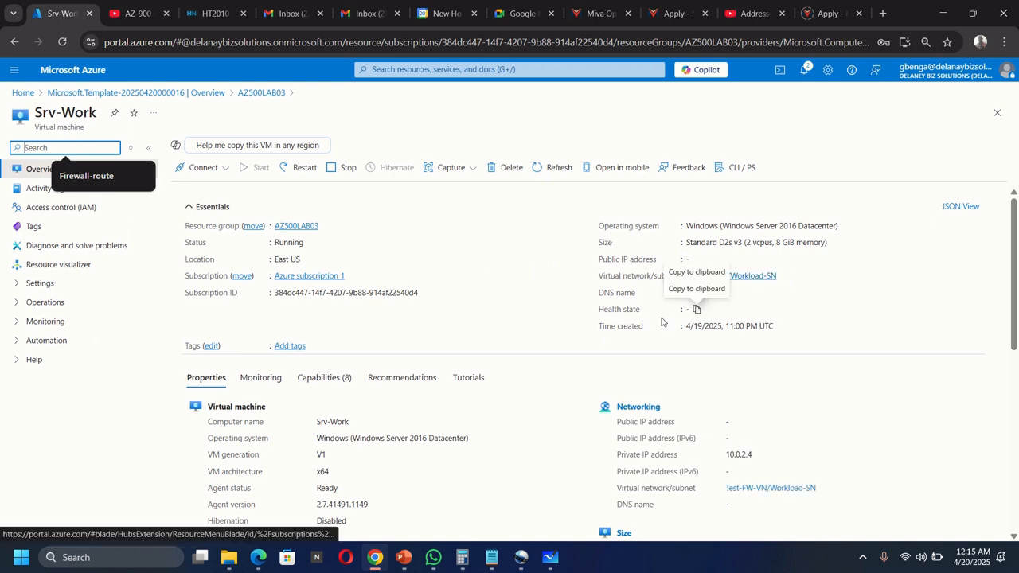
# Step: Link Srv-Work to the Workload-SN subnet on the diagram, then return to the AZ500LAB03 resource group
pyautogui.click(550, 558)
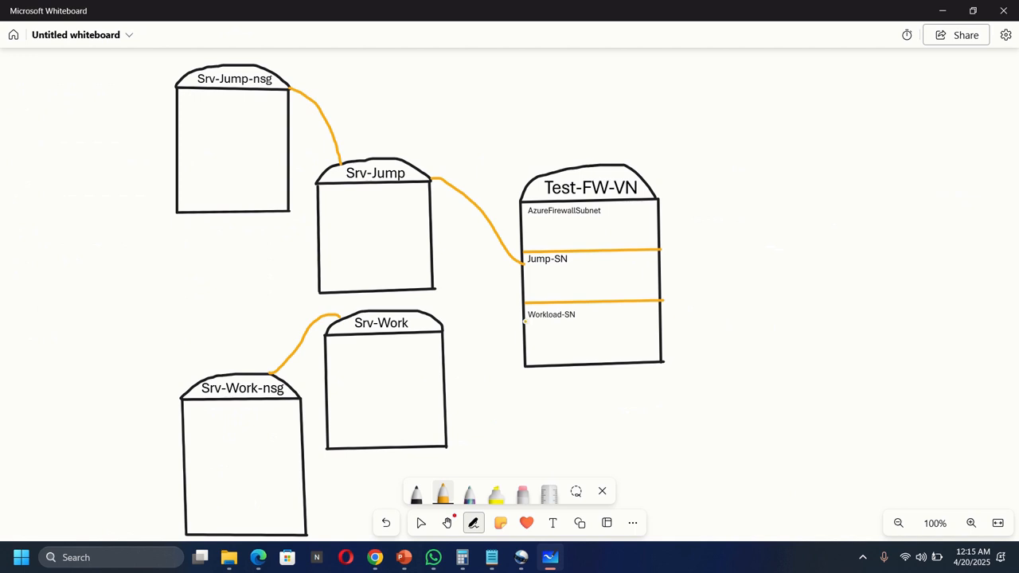
pyautogui.moveTo(524, 321)
pyautogui.mouseDown()
pyautogui.moveTo(498, 336)
pyautogui.moveTo(439, 332)
pyautogui.mouseUp()
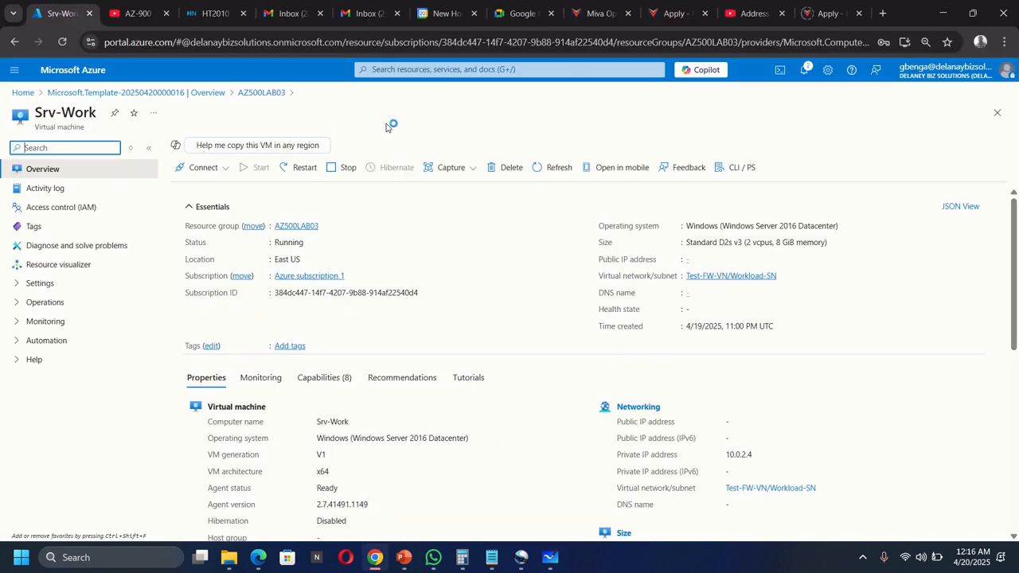
pyautogui.click(261, 93)
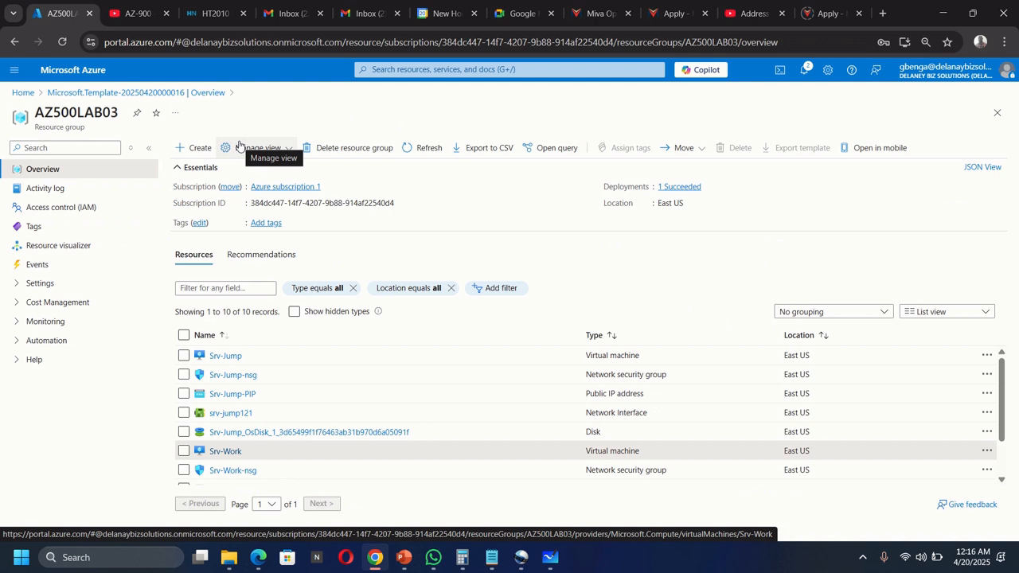
# Step: Open Srv-Jump-nsg, then divide its diagram box with an orange pen line
pyautogui.click(230, 376)
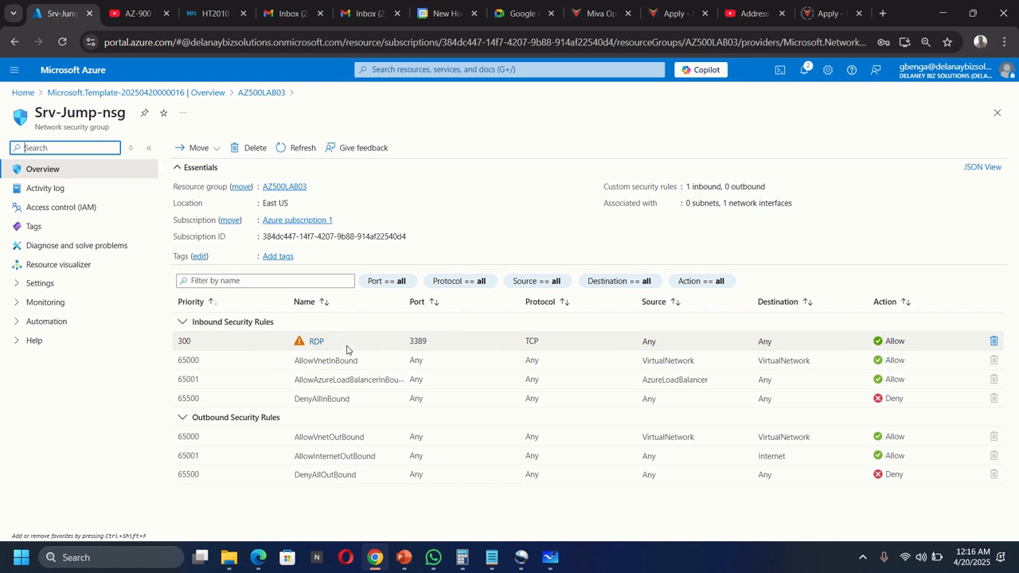
pyautogui.click(550, 556)
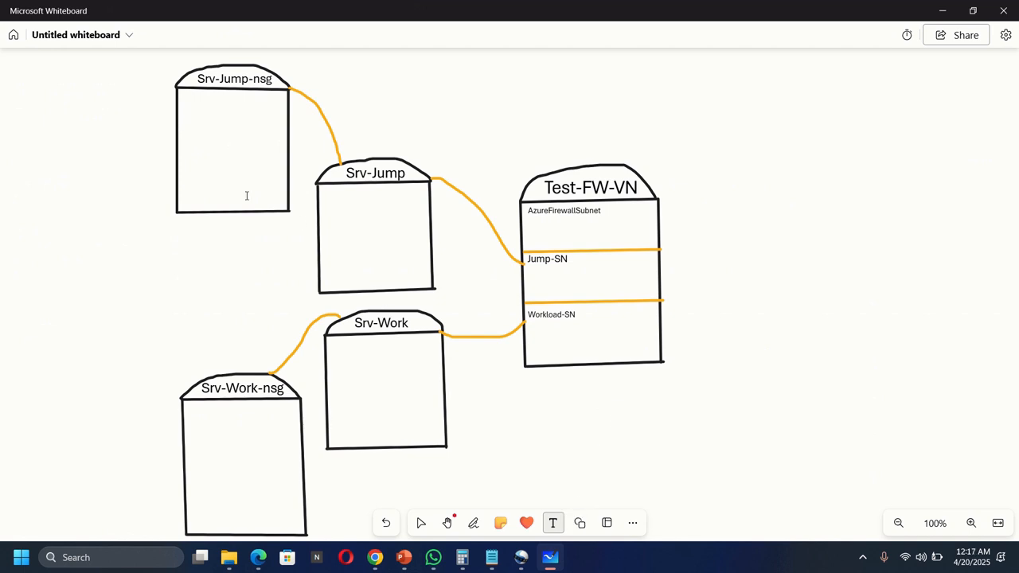
pyautogui.click(472, 523)
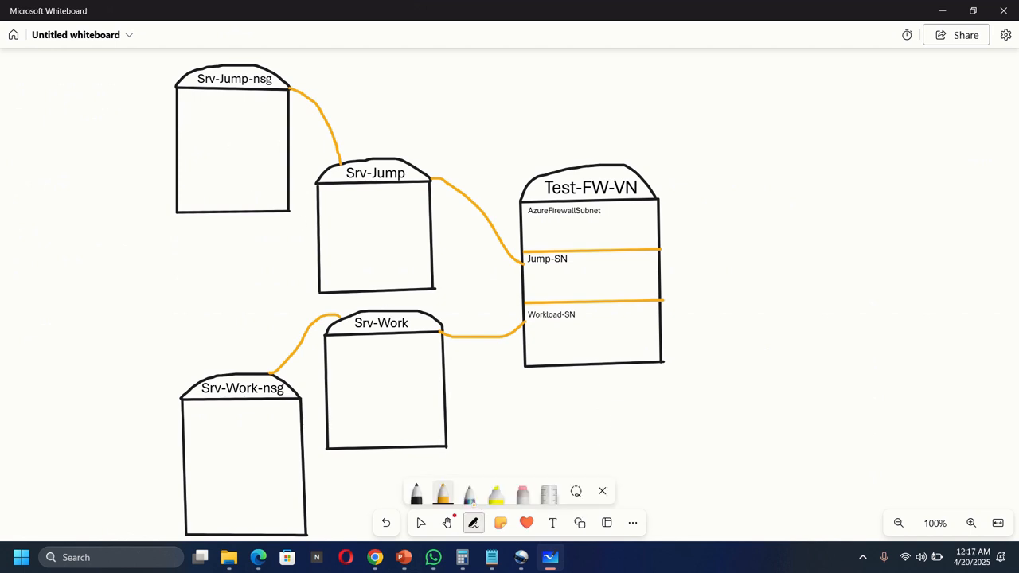
pyautogui.click(443, 494)
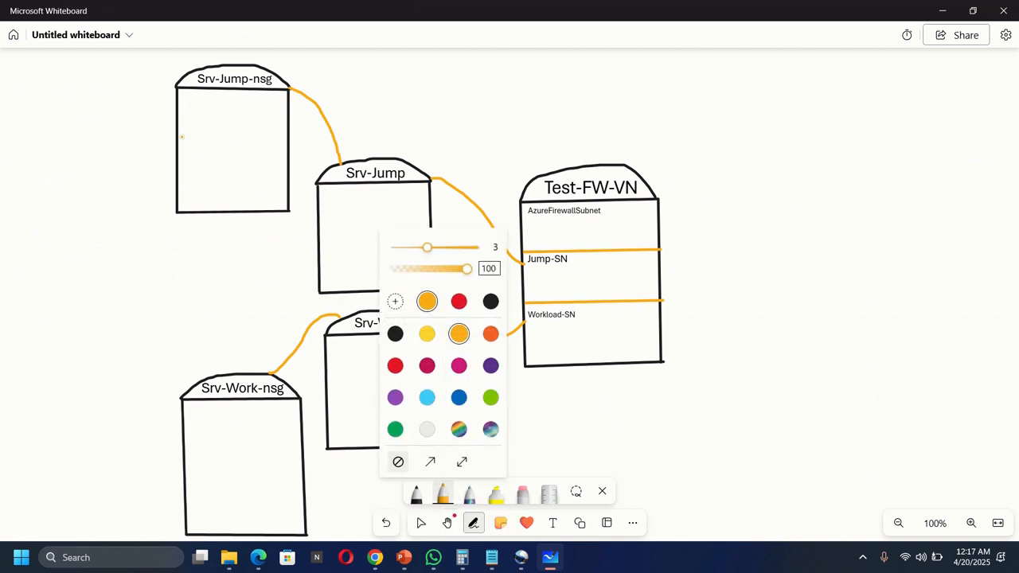
pyautogui.click(177, 143)
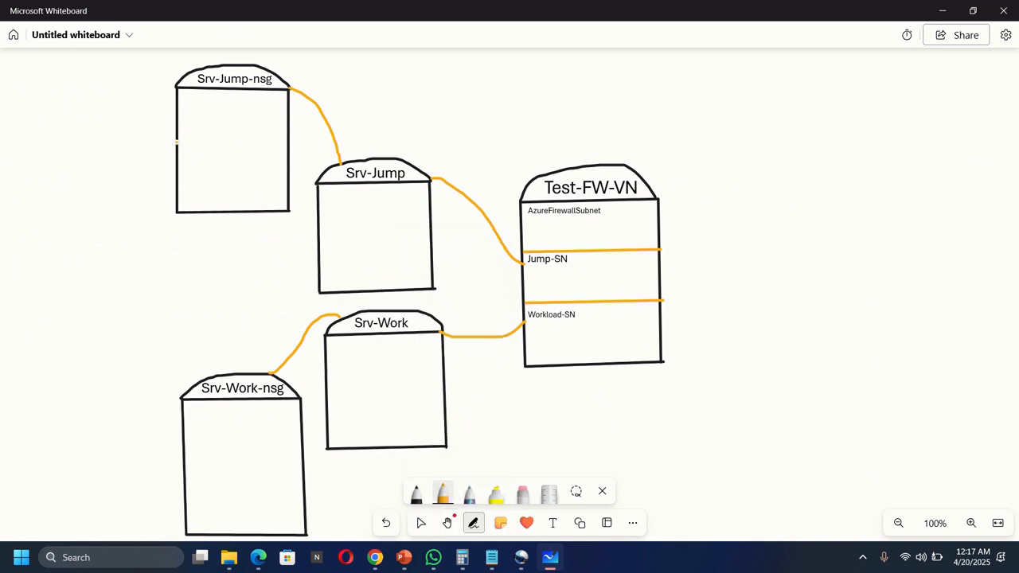
pyautogui.moveTo(177, 143); pyautogui.dragTo(286, 144)
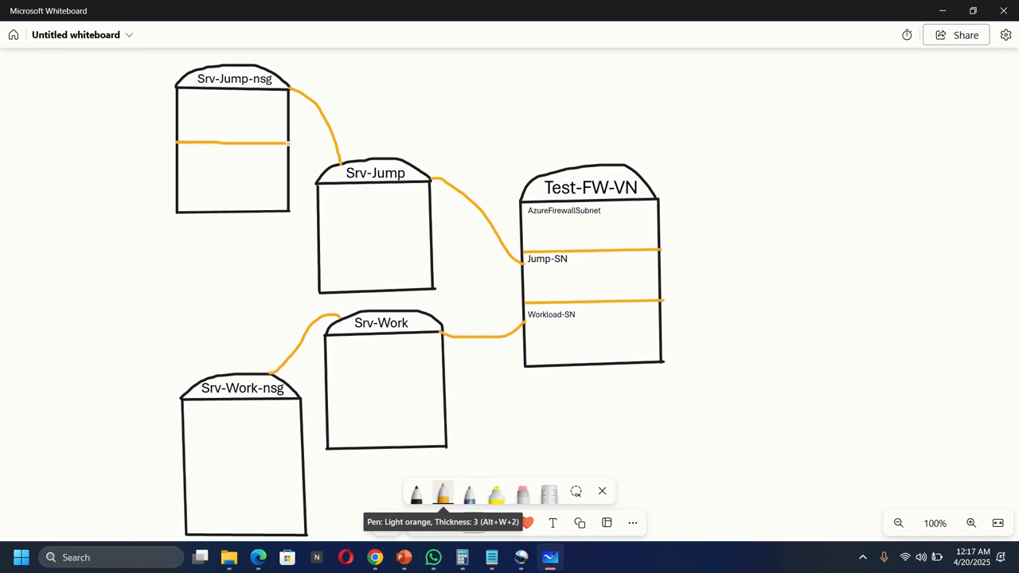
# Step: Label the Srv-Jump-nsg box 'Inbound' and 'Allow-RDP', then go back to the portal
pyautogui.click(552, 523)
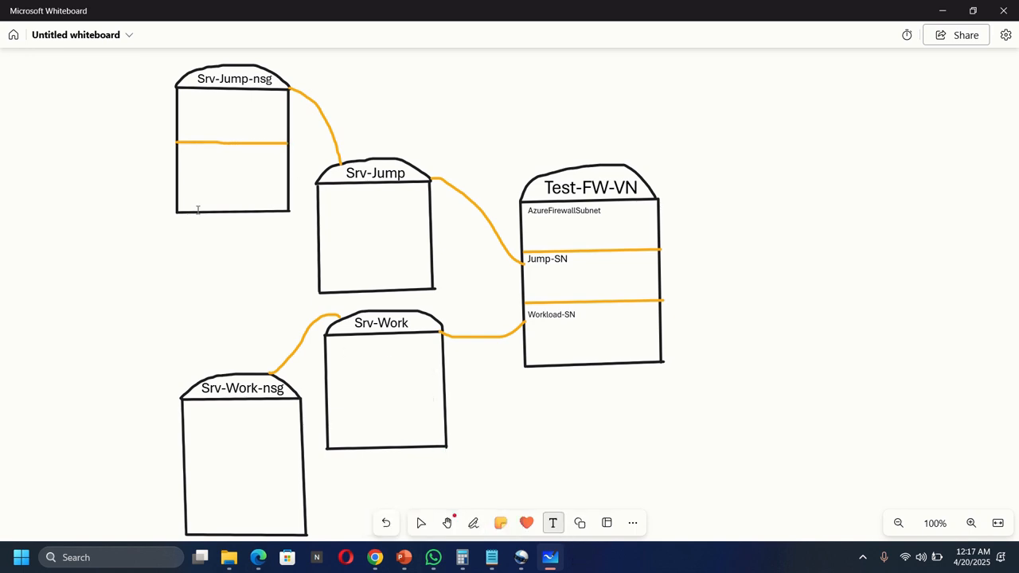
pyautogui.click(180, 95)
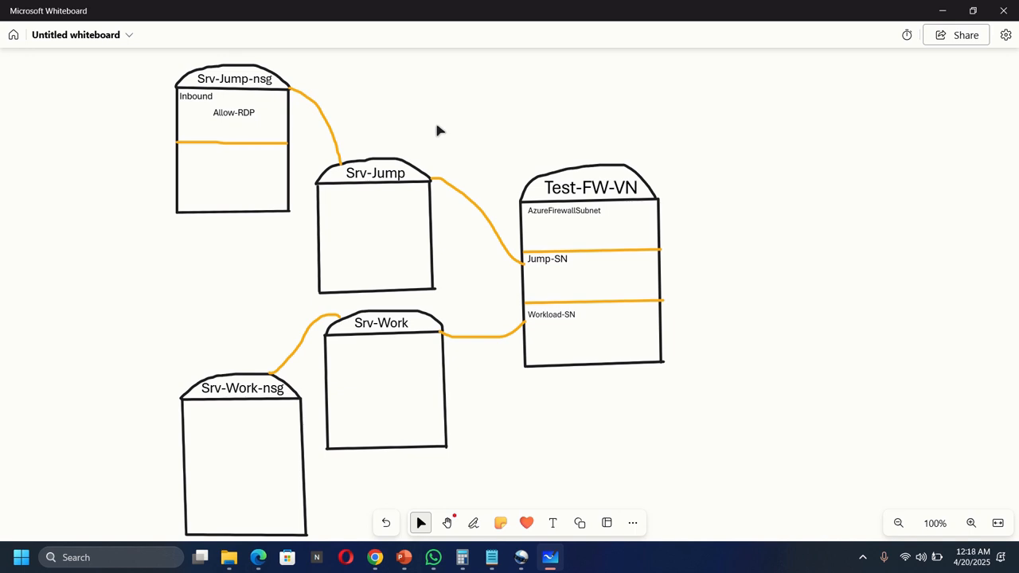
pyautogui.click(374, 559)
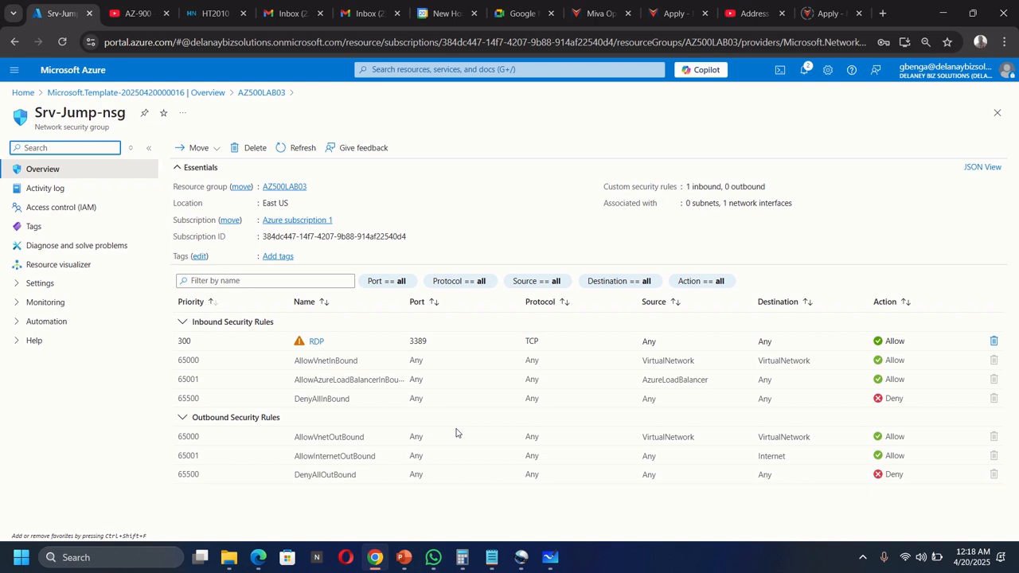
pyautogui.click(488, 70)
# Step: Start a new firewall from Firewall Manager in AZ500LAB03, named Test-FW01
pyautogui.write('fire')
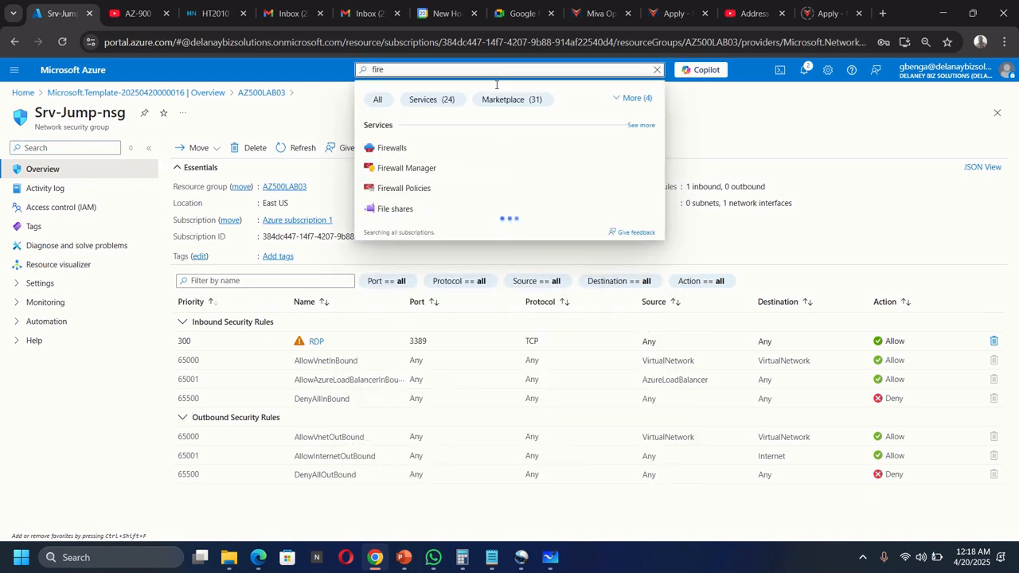
pyautogui.click(448, 167)
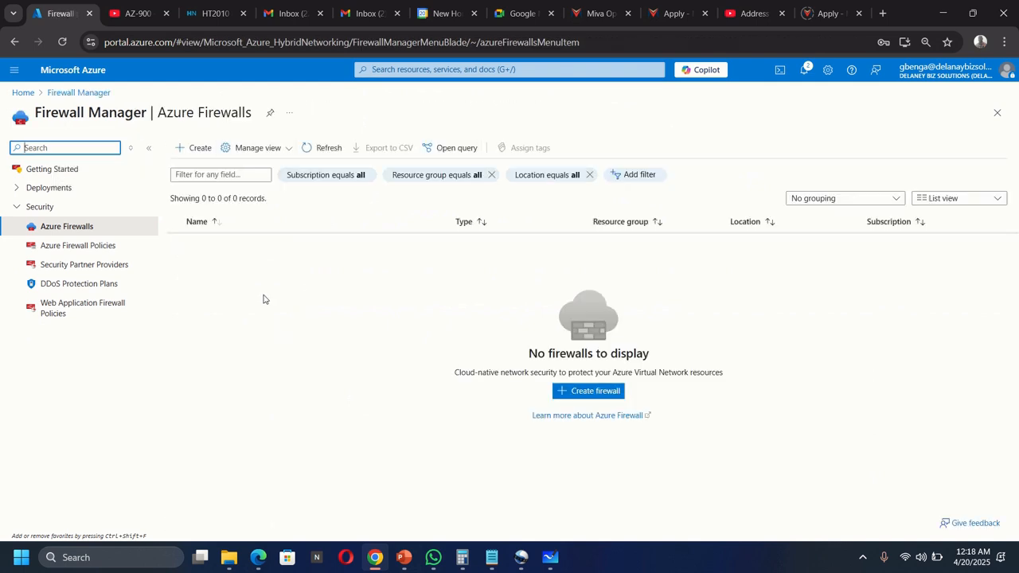
pyautogui.click(200, 152)
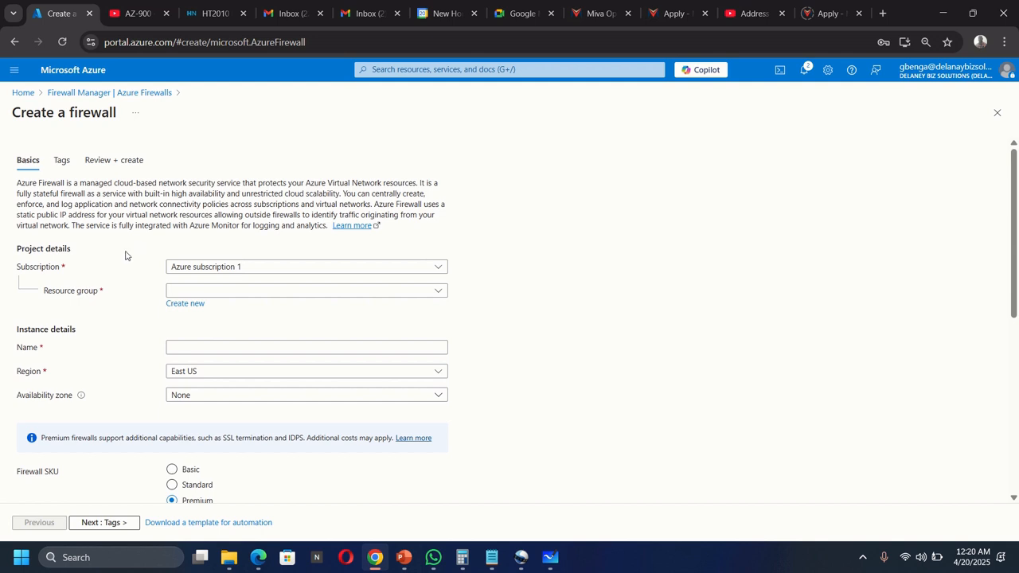
pyautogui.click(194, 292)
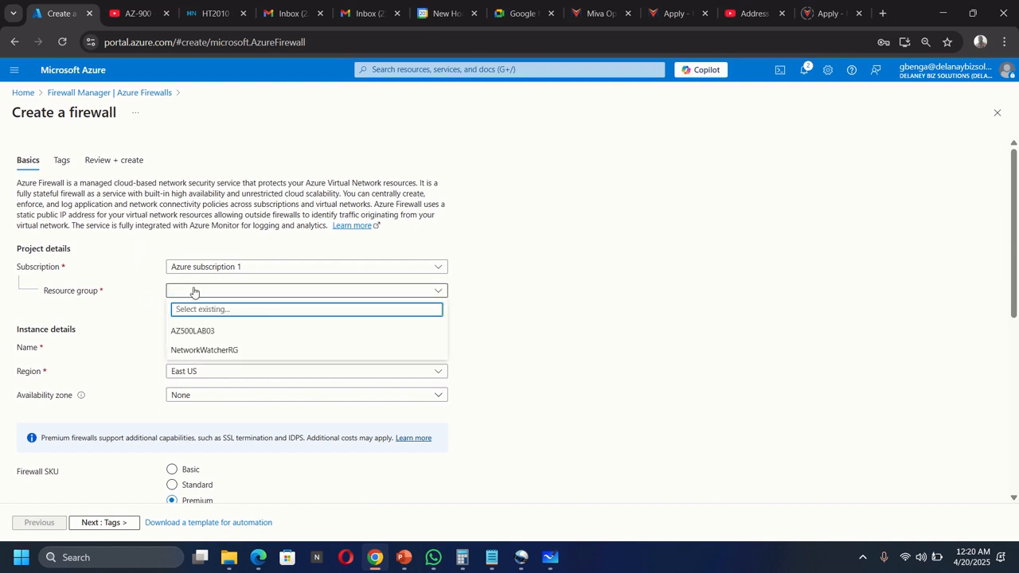
pyautogui.click(208, 330)
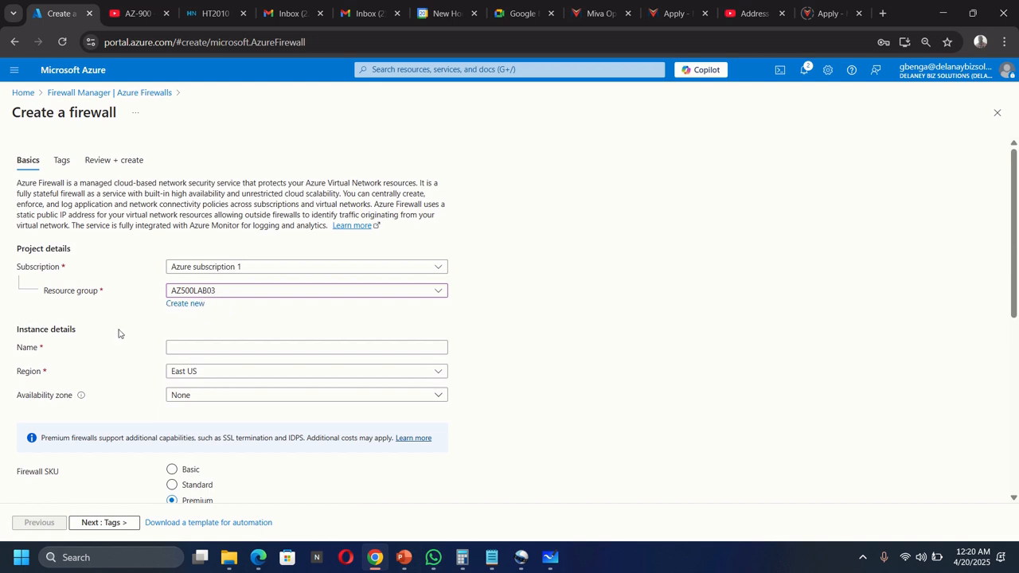
pyautogui.click(203, 347)
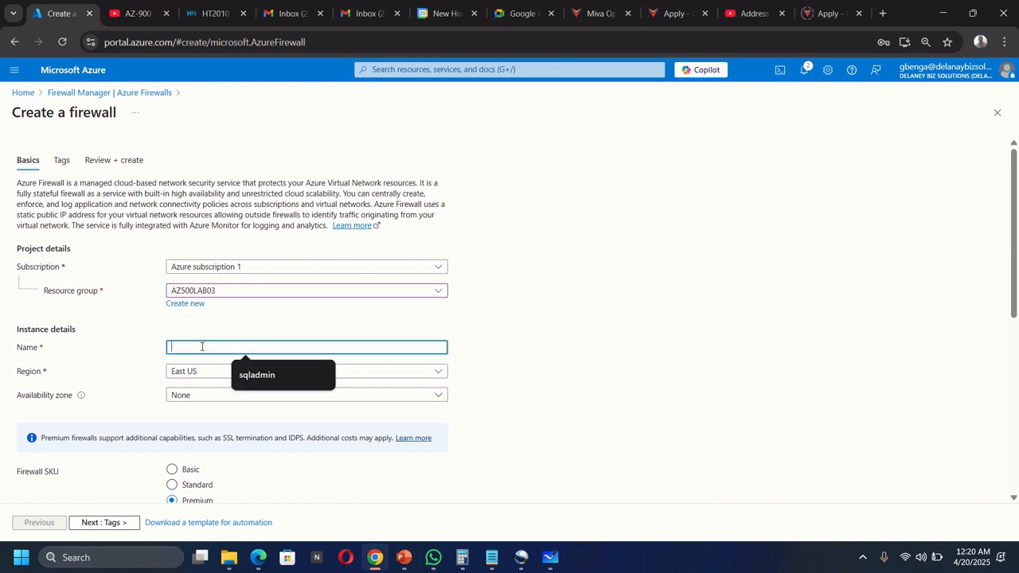
pyautogui.write('Test-')
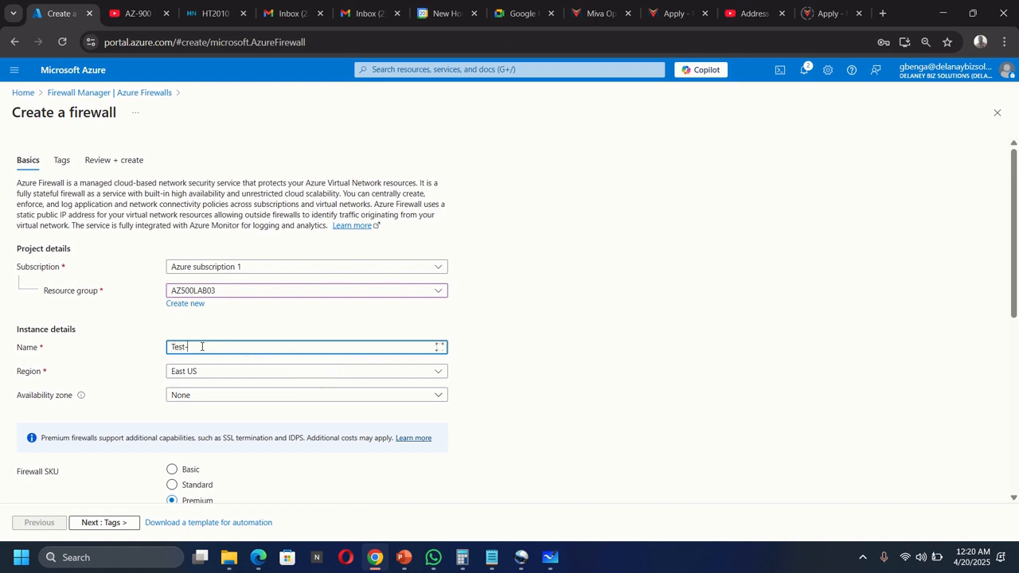
pyautogui.write('F')
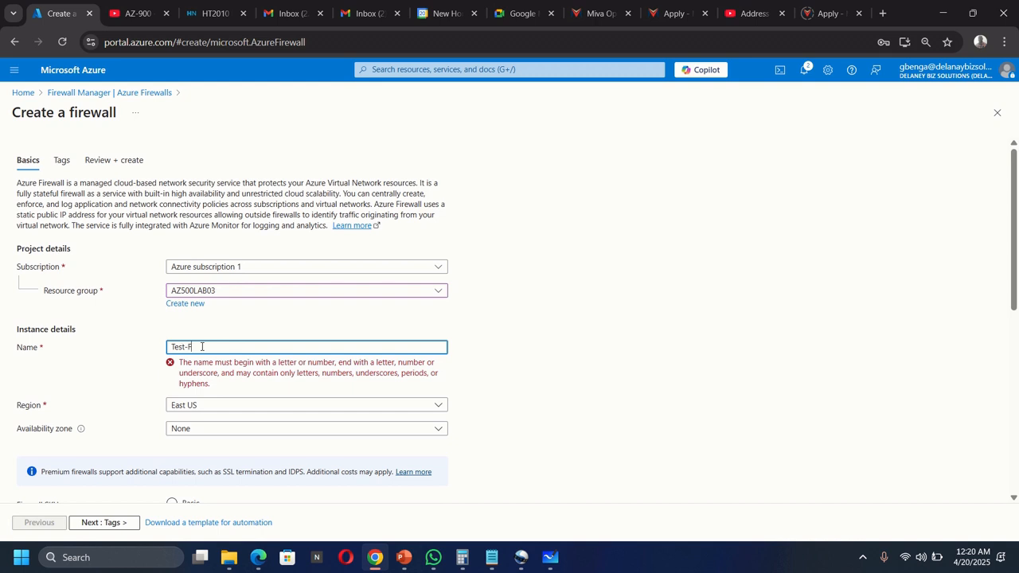
pyautogui.write('W0')
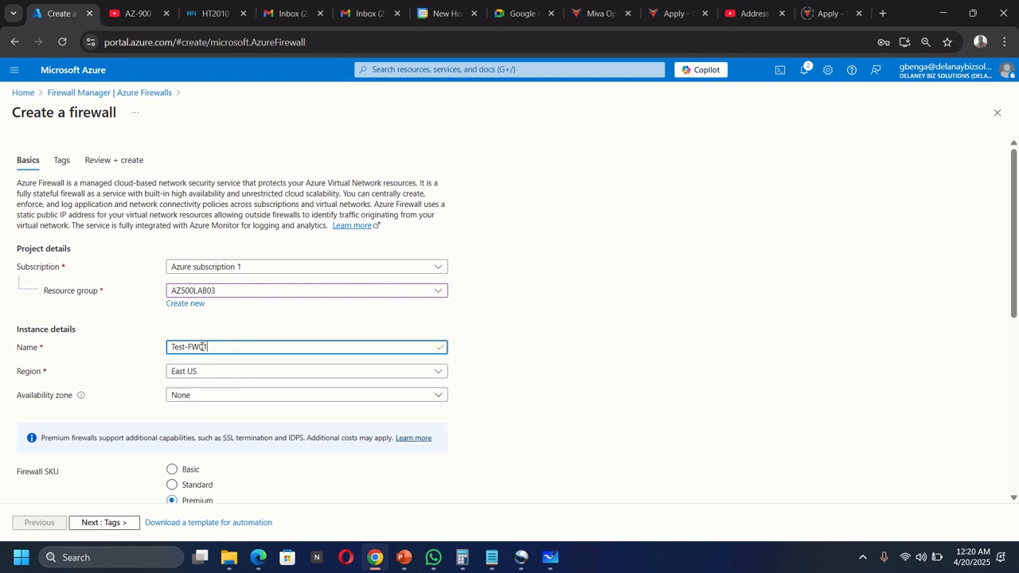
pyautogui.write('1')
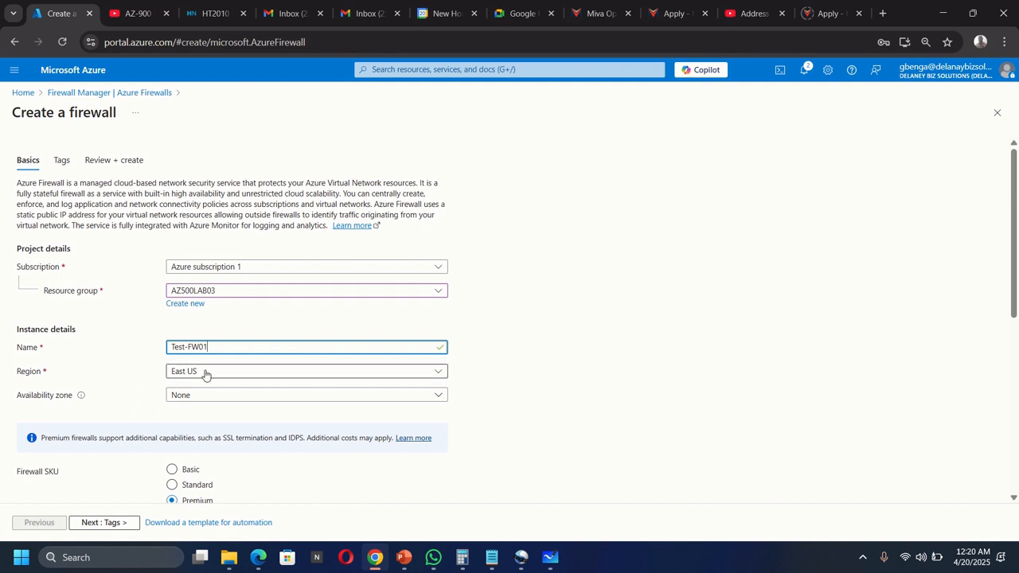
# Step: Choose the Standard tier with classic rules and attach the existing Test-FW-VN network
pyautogui.scroll(-2, 120, 398)
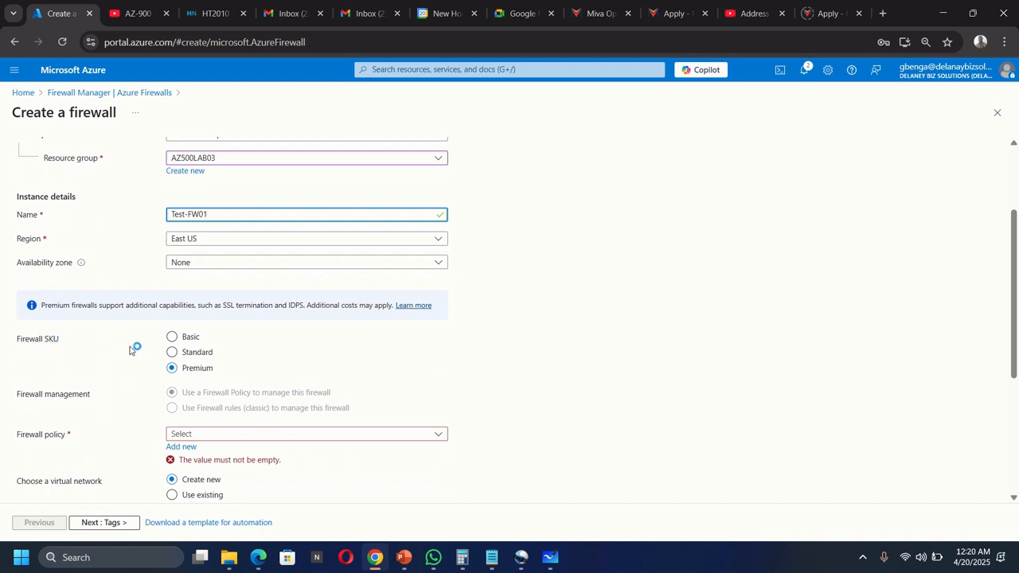
pyautogui.click(173, 353)
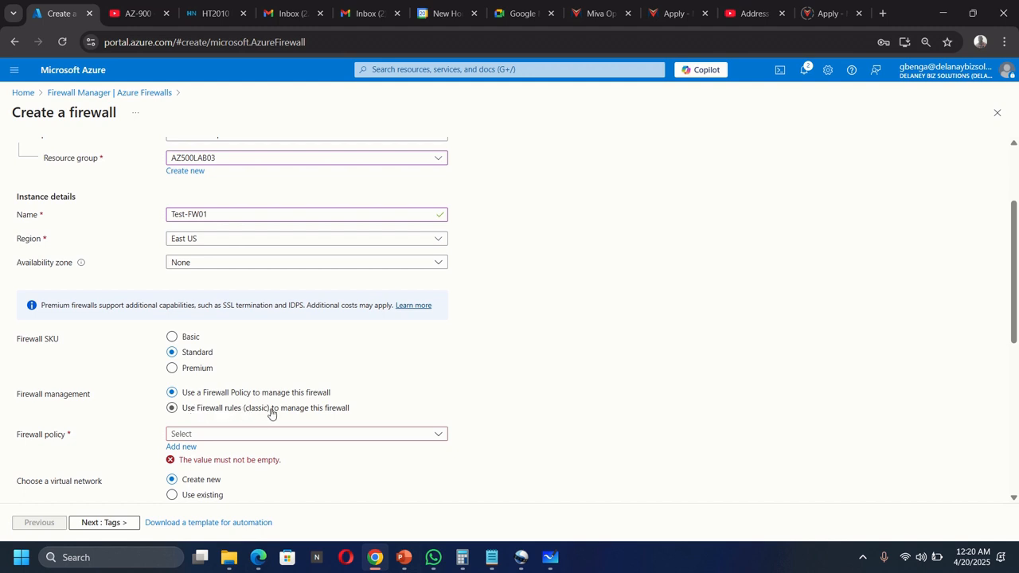
pyautogui.click(171, 408)
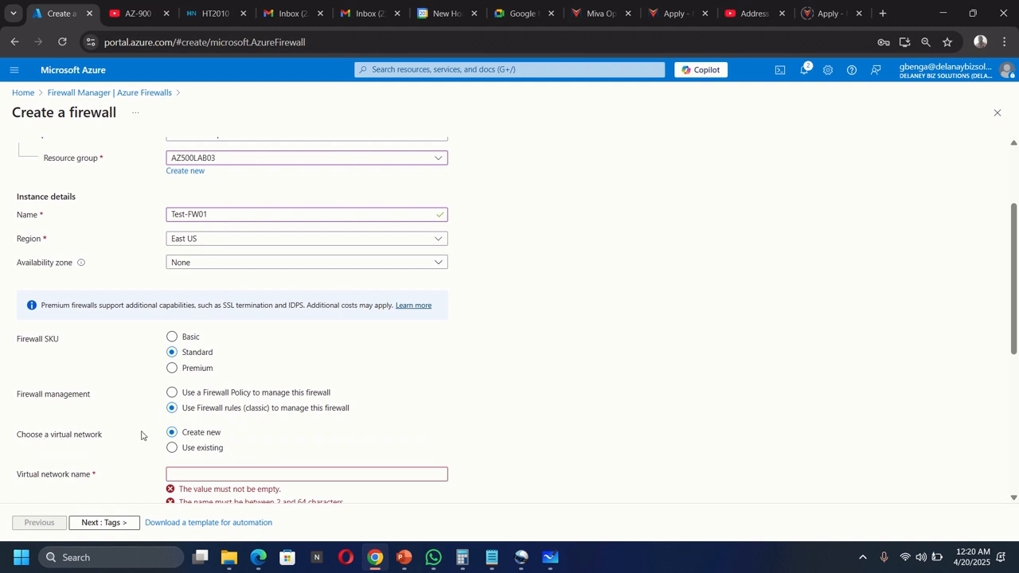
pyautogui.scroll(-1, 140, 434)
pyautogui.click(171, 382)
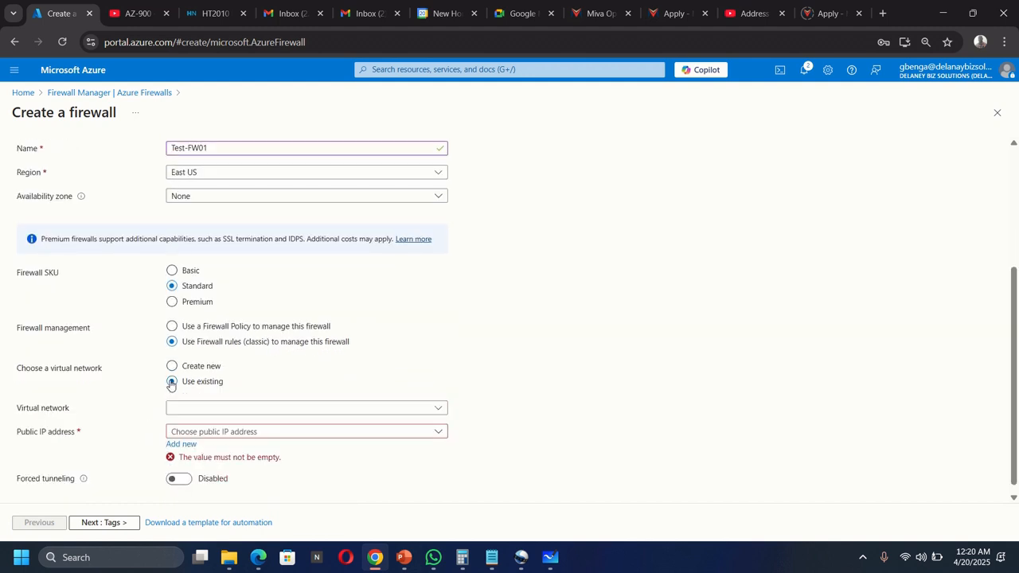
pyautogui.click(237, 409)
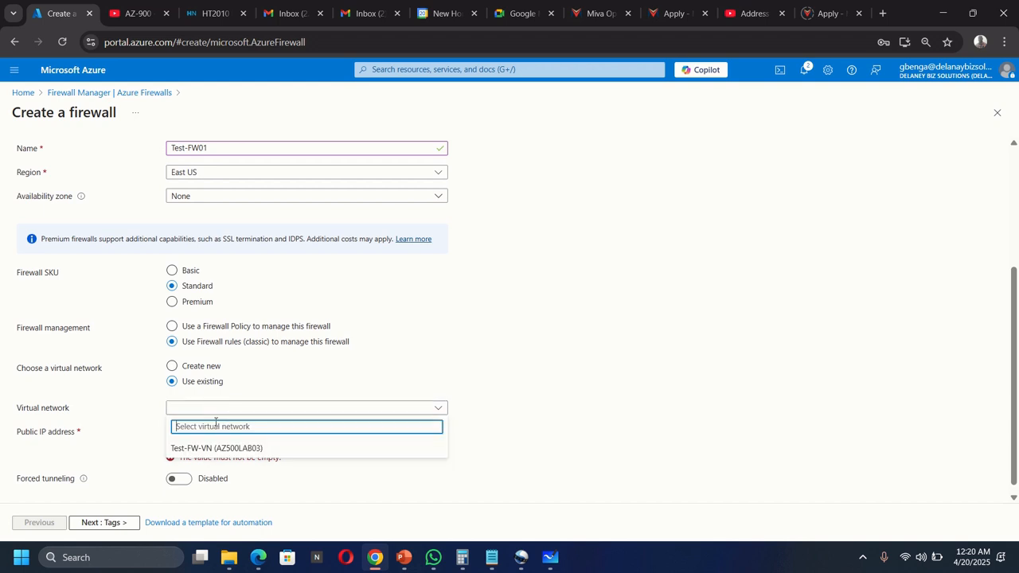
pyautogui.click(204, 448)
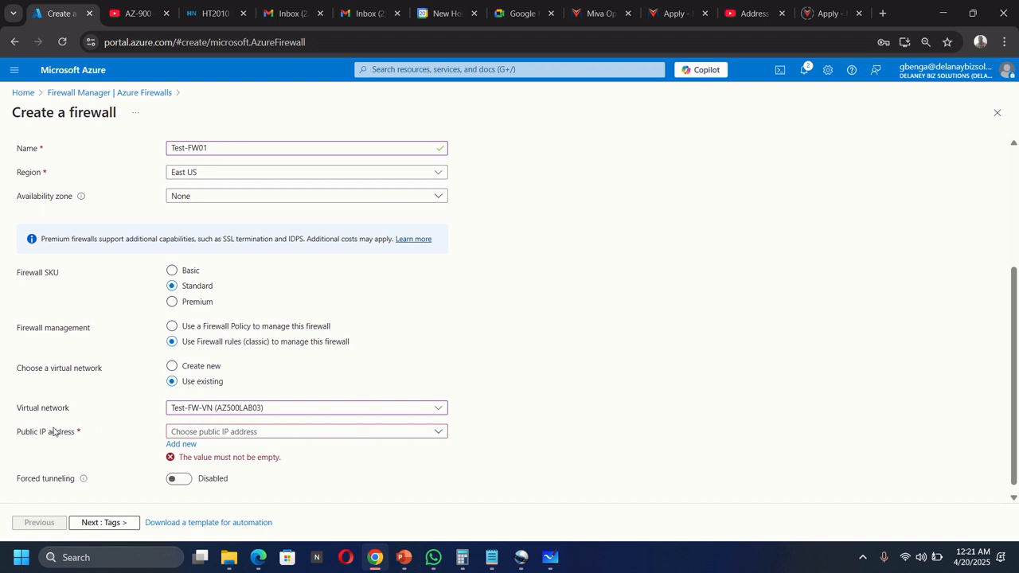
# Step: Create a new public IP named FW-PIP and review the firewall settings
pyautogui.click(183, 444)
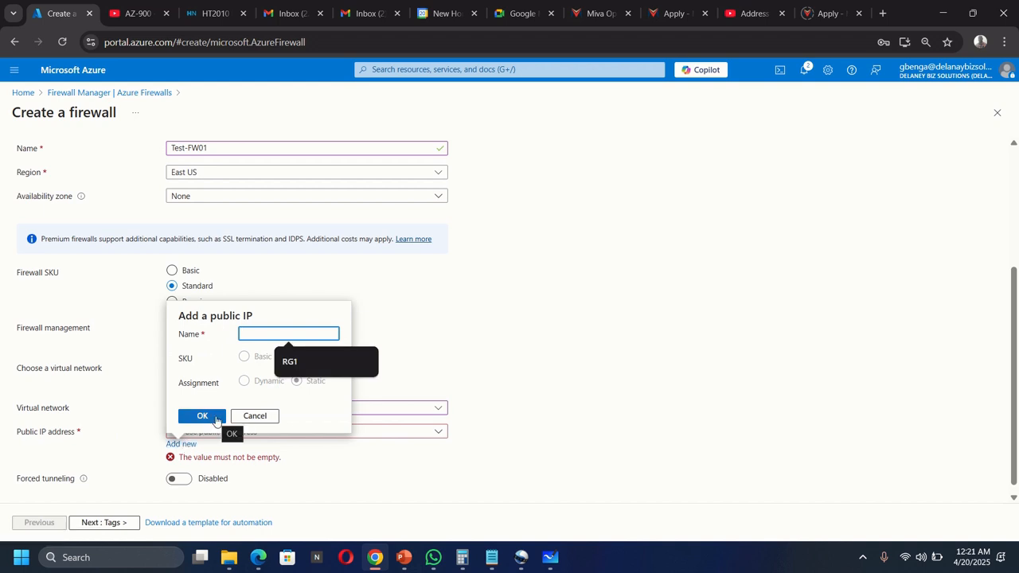
pyautogui.write('FW')
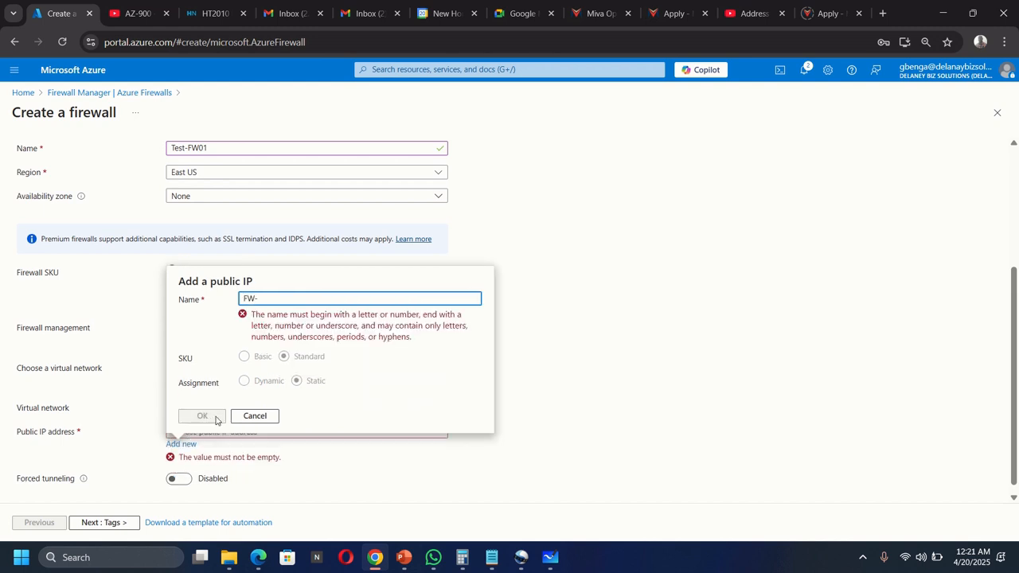
pyautogui.write('-PIP')
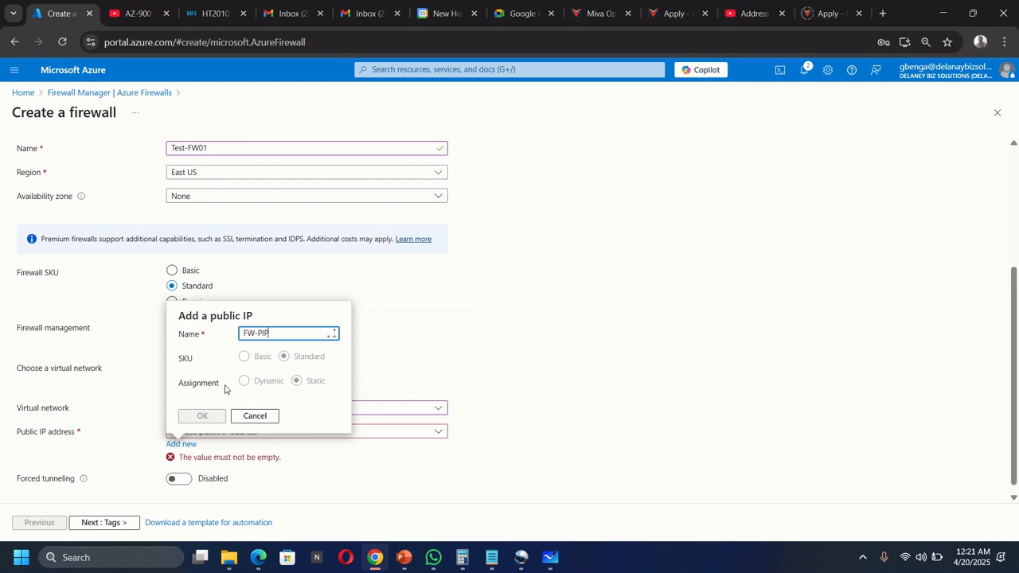
pyautogui.click(200, 416)
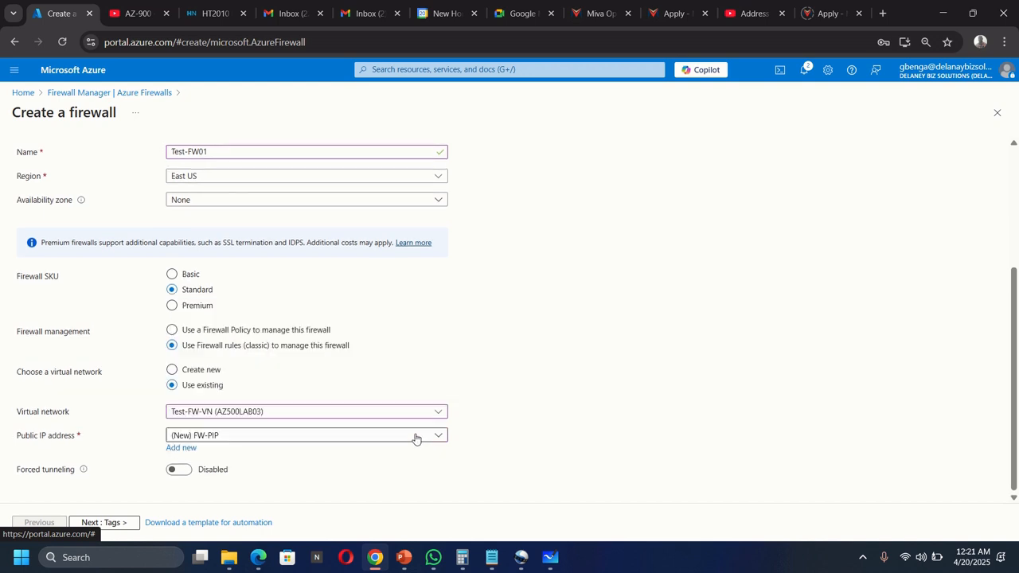
pyautogui.scroll(5, 123, 322)
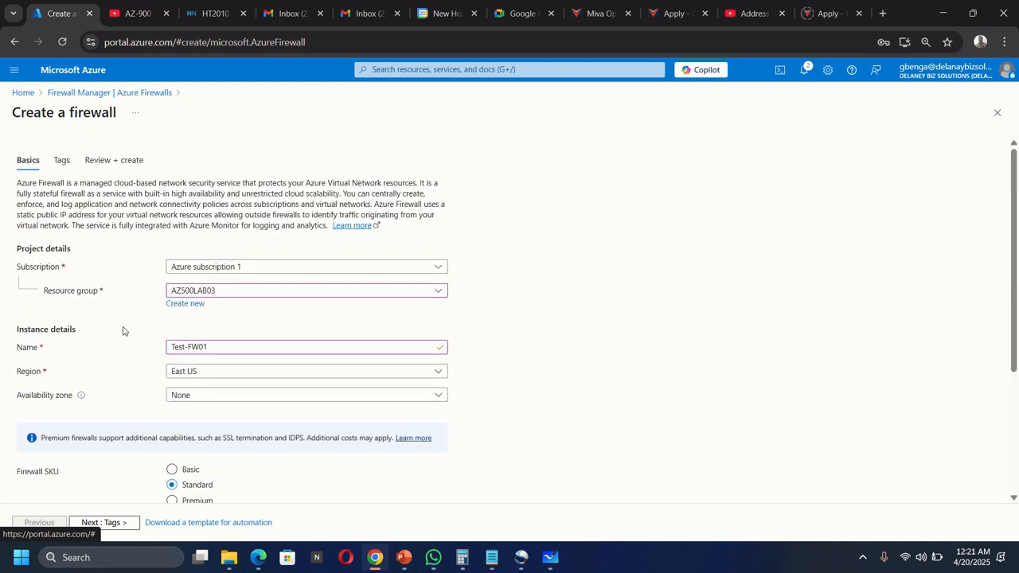
pyautogui.click(104, 161)
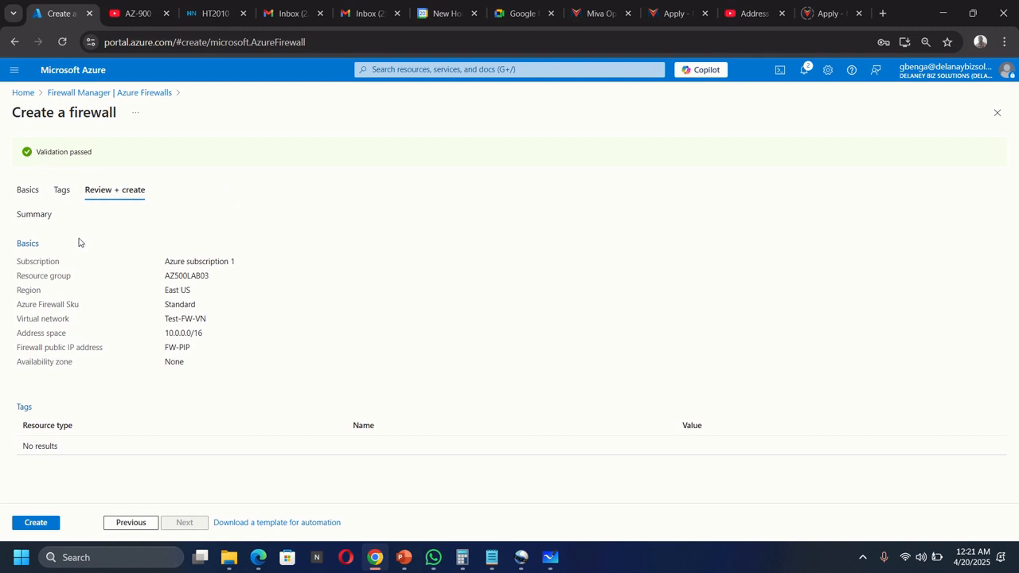
# Step: Create Test-FW01 from the review page and go to the deployed firewall
pyautogui.click(38, 522)
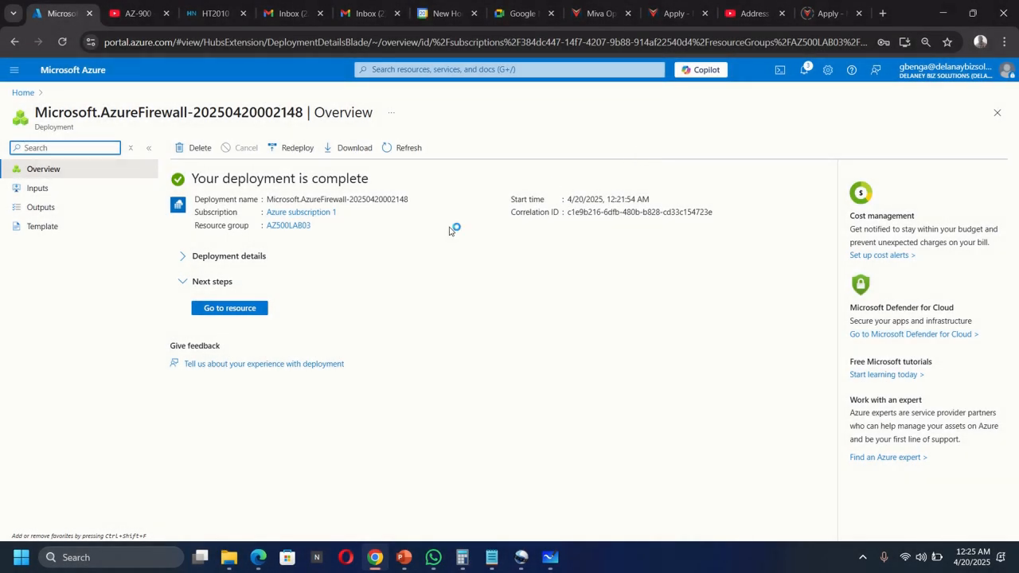
pyautogui.click(227, 309)
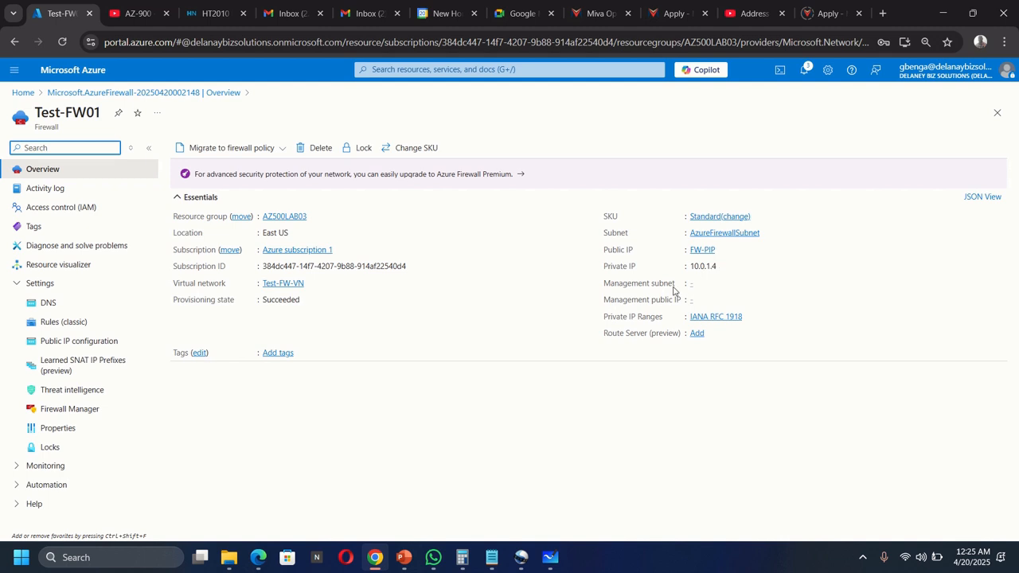
# Step: Record 10.0.1.4 as Test-FW01's private IP in Notepad, then minimize the notes
pyautogui.click(492, 557)
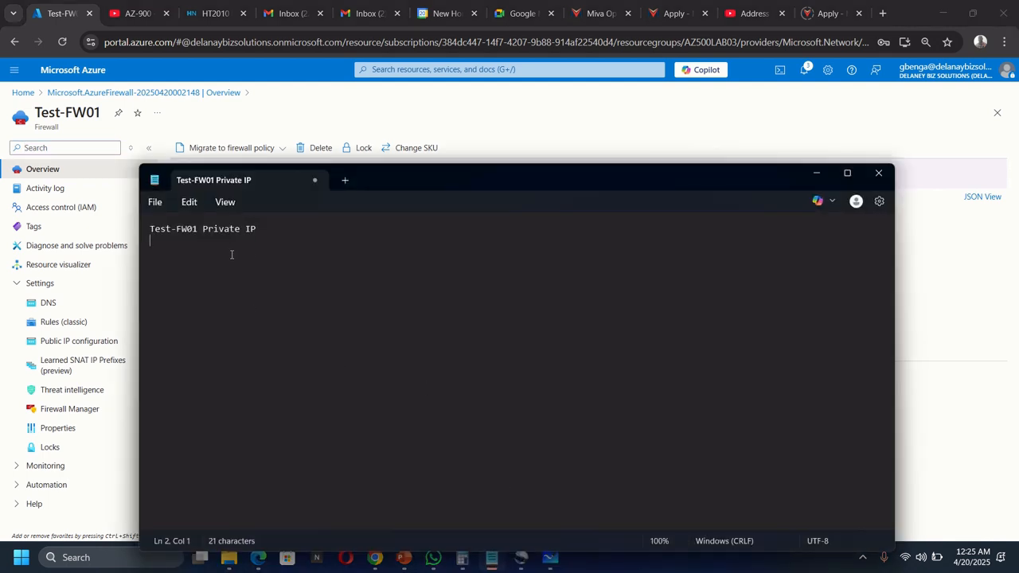
pyautogui.write('10.0.1.4')
pyautogui.moveTo(456, 178); pyautogui.dragTo(467, 325)
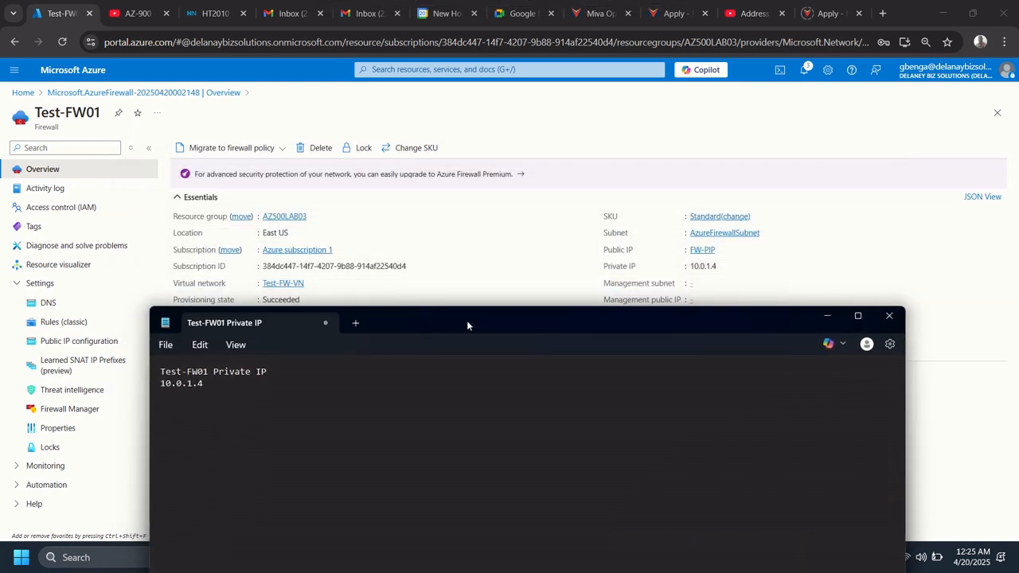
pyautogui.click(827, 318)
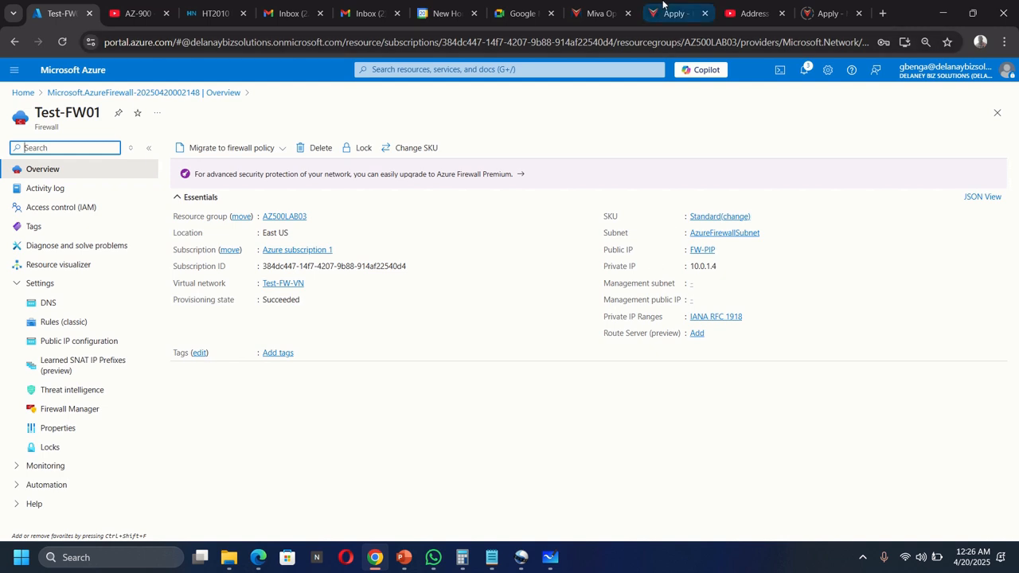
pyautogui.click(409, 70)
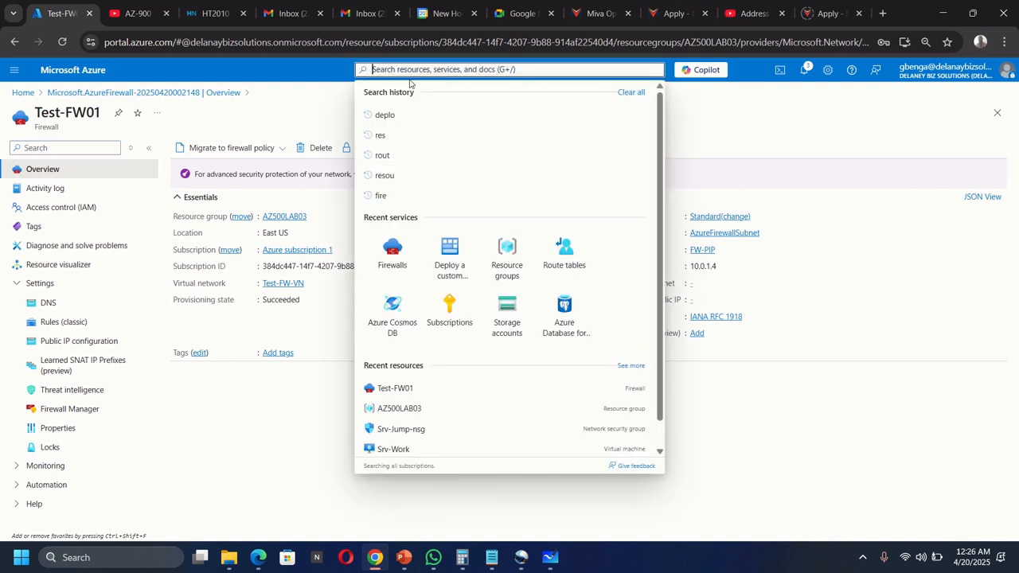
# Step: Create and deploy the Firewall-route route table in AZ500LAB03 from Route tables
pyautogui.write('route')
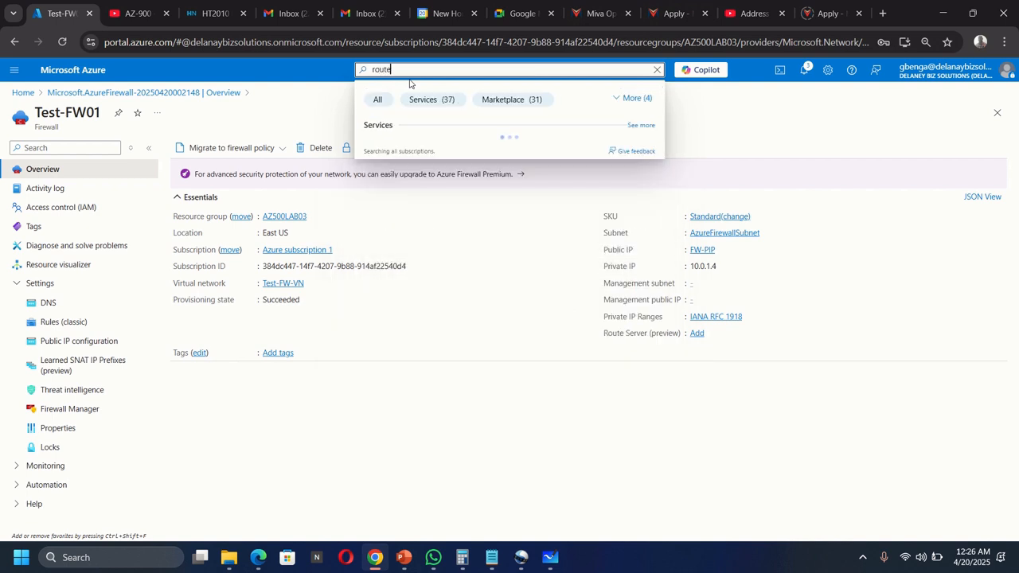
pyautogui.click(407, 167)
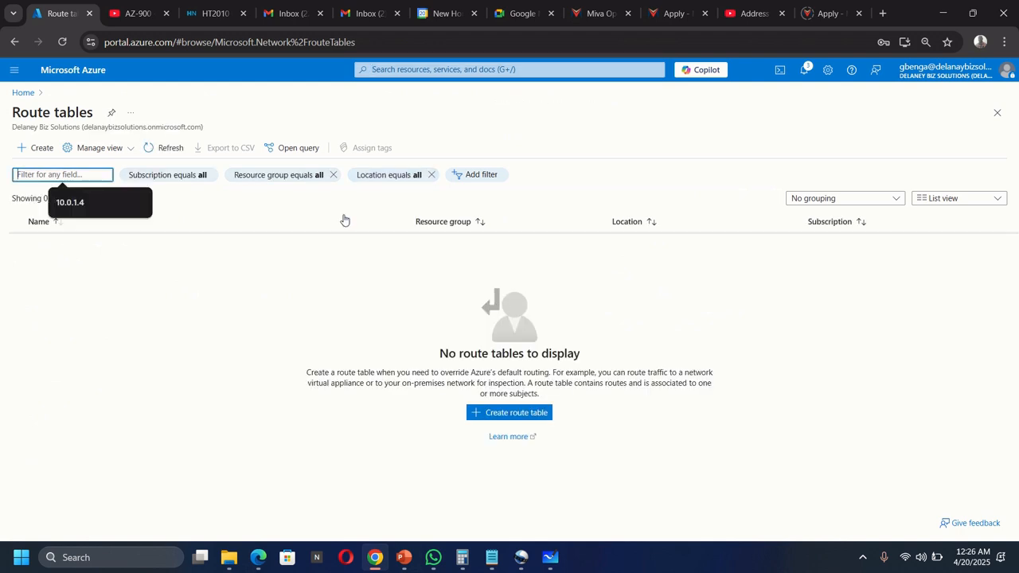
pyautogui.click(42, 157)
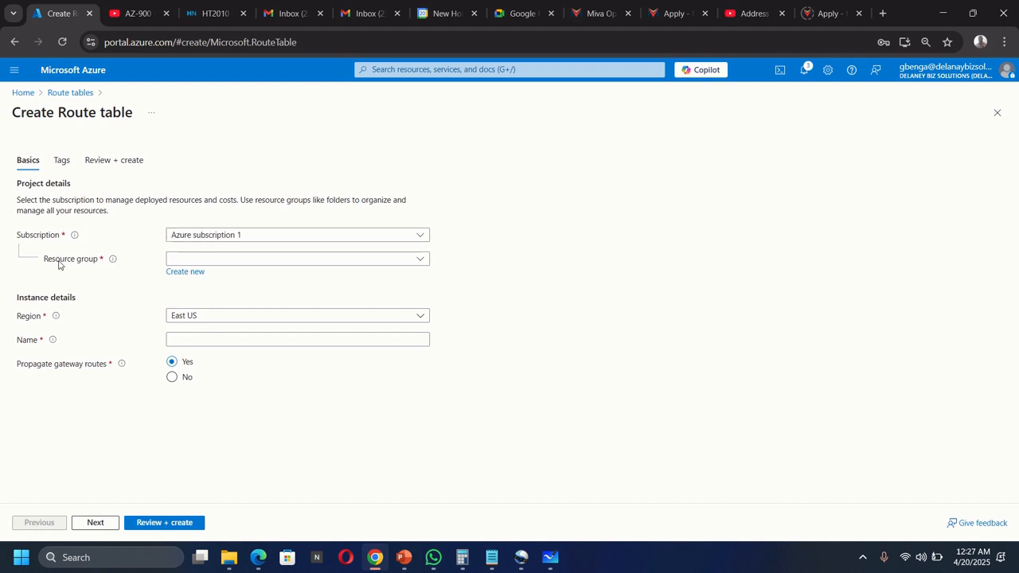
pyautogui.click(191, 259)
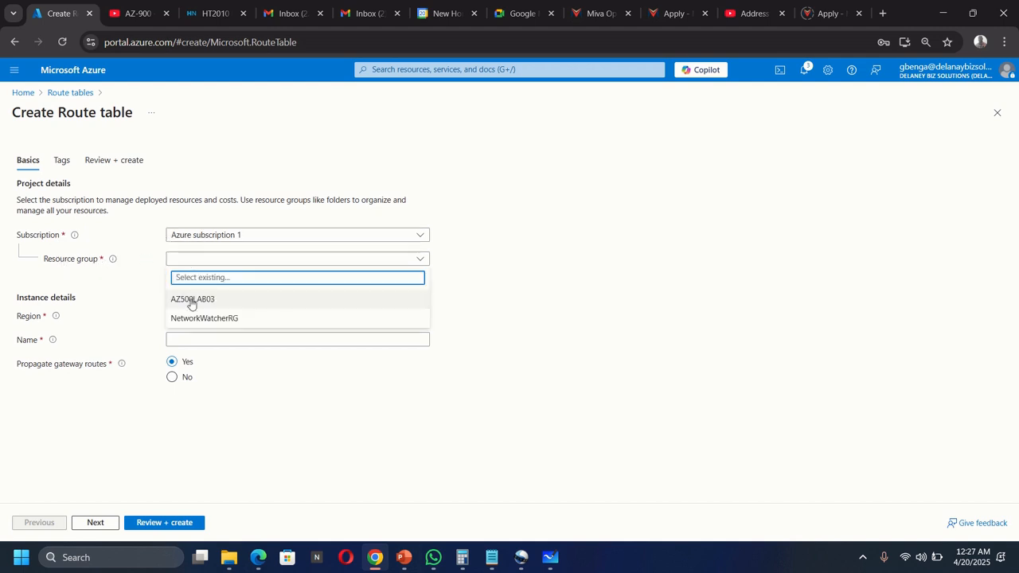
pyautogui.click(191, 299)
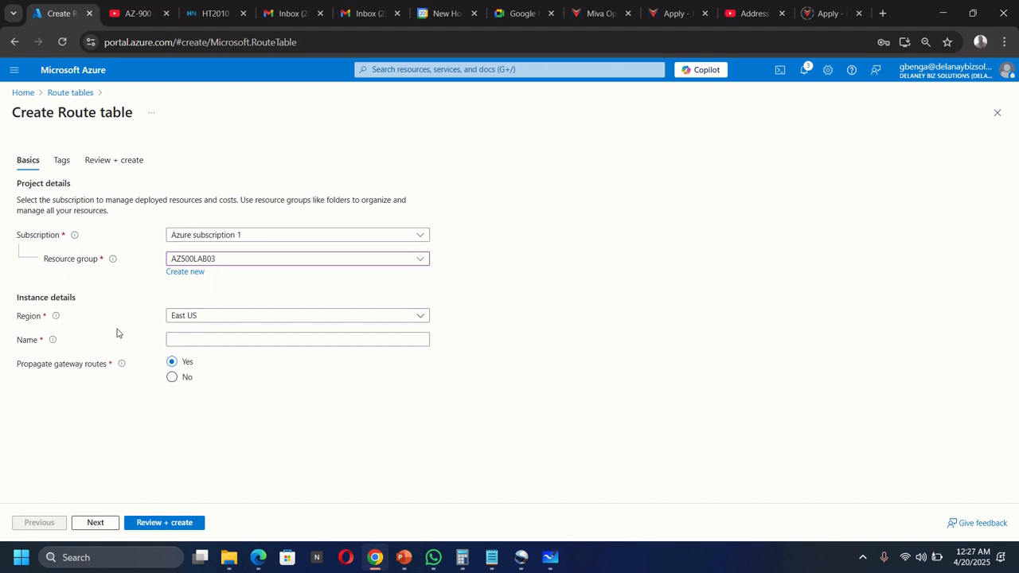
pyautogui.click(200, 339)
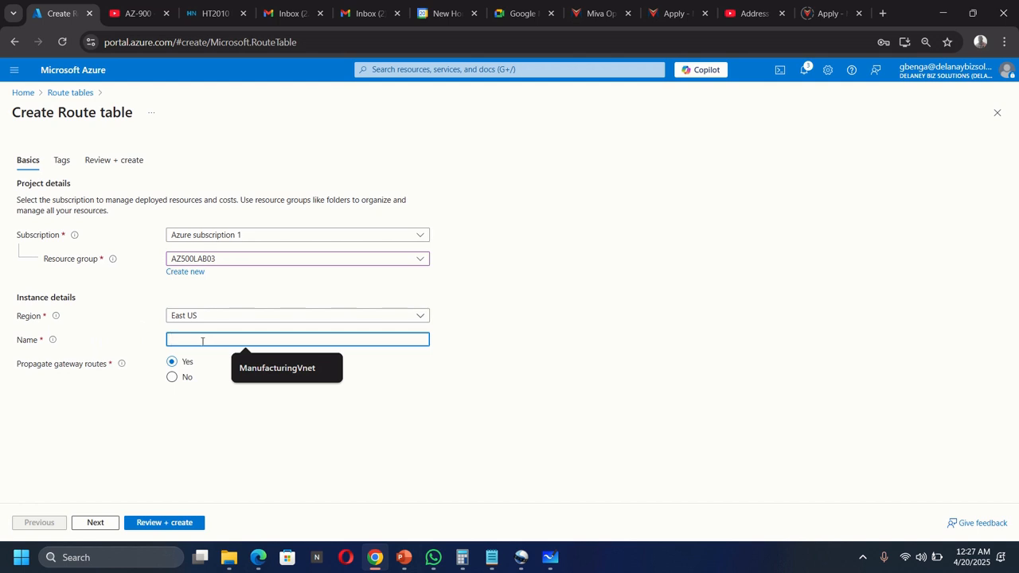
pyautogui.write('Fir')
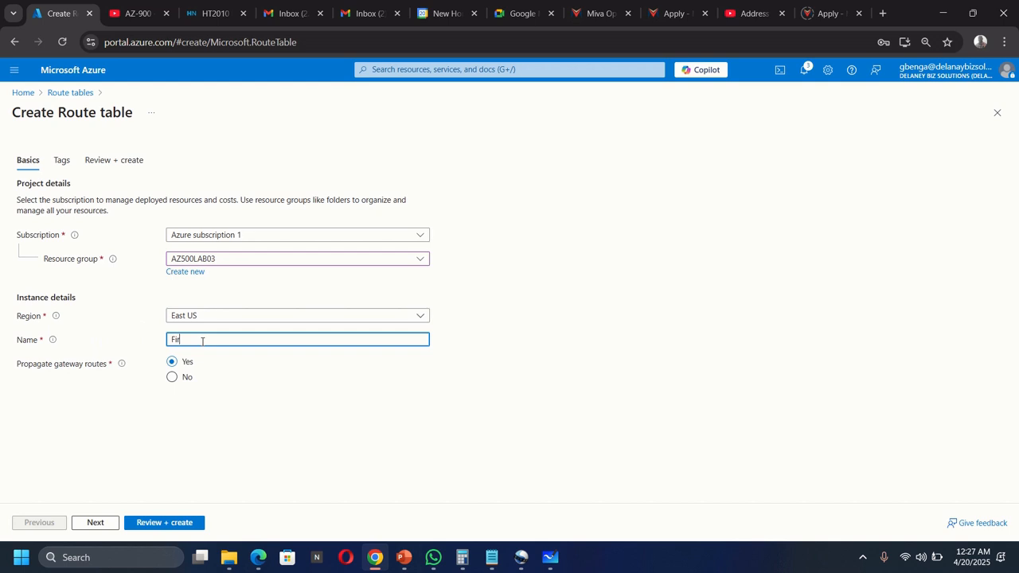
pyautogui.write('ewall-route')
pyautogui.click(170, 525)
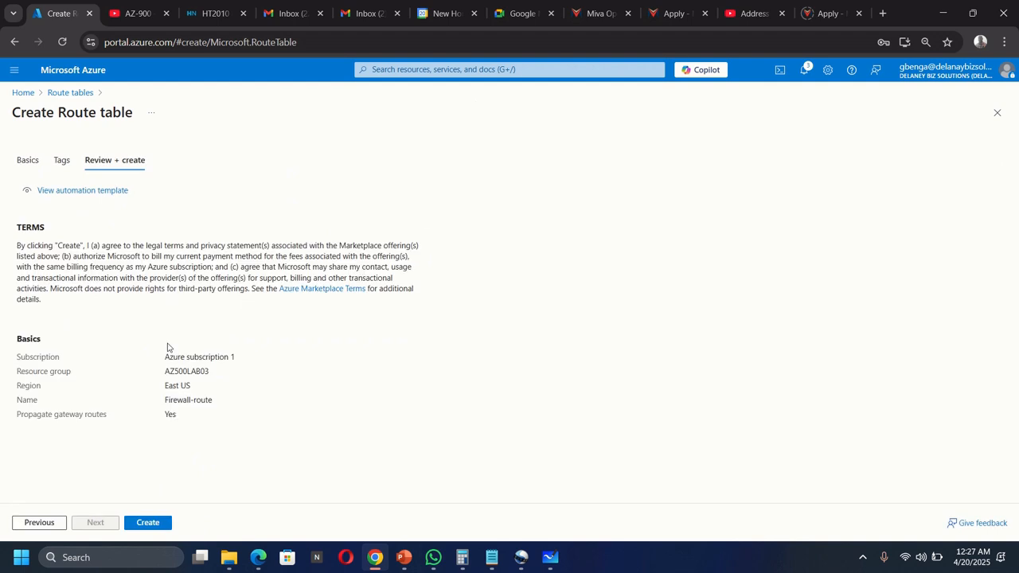
pyautogui.click(147, 524)
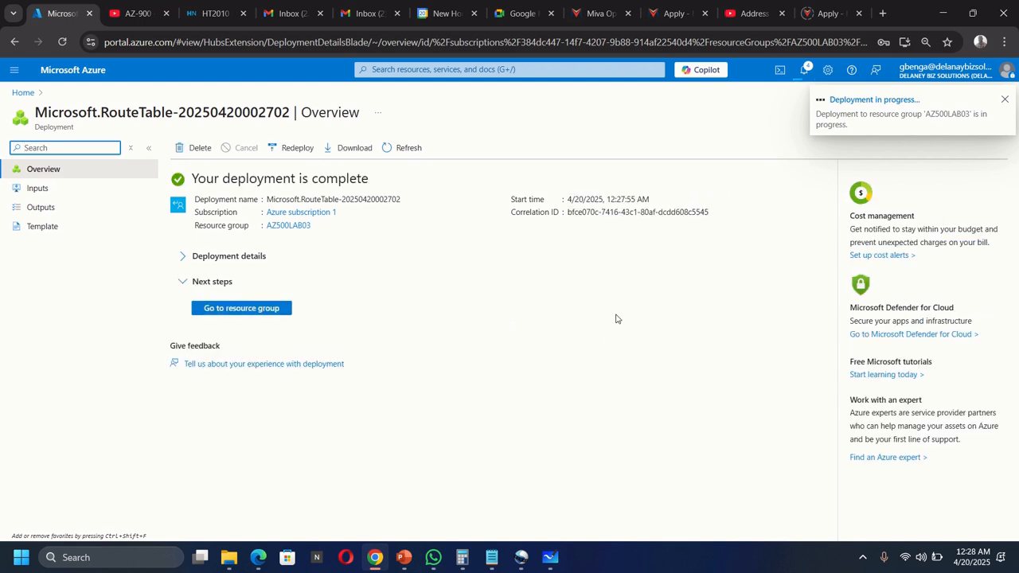
pyautogui.click(550, 558)
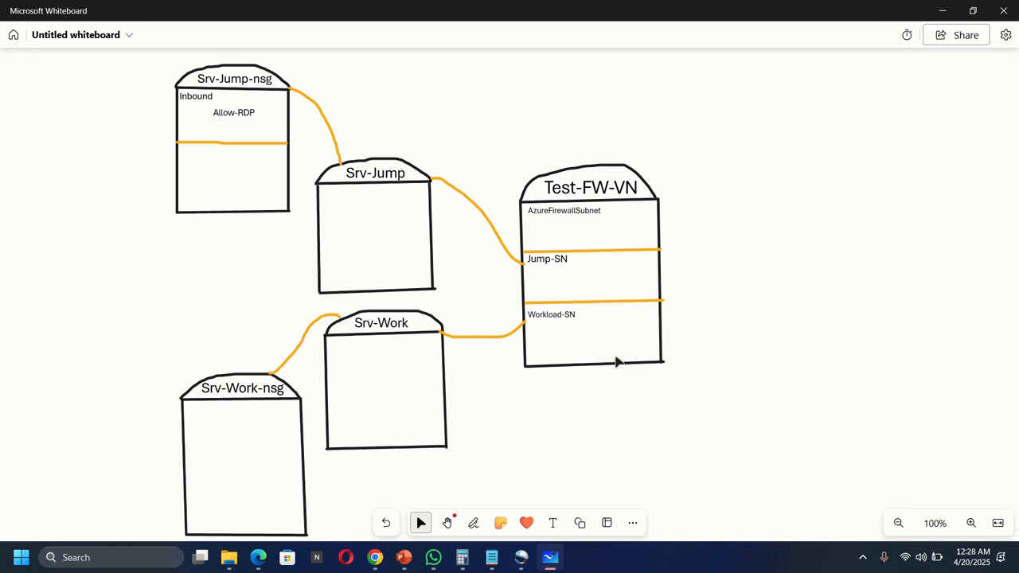
# Step: Finish the Test-FW01 and Firewall-route labelled boxes on the diagram, then return to Chrome
pyautogui.click(475, 523)
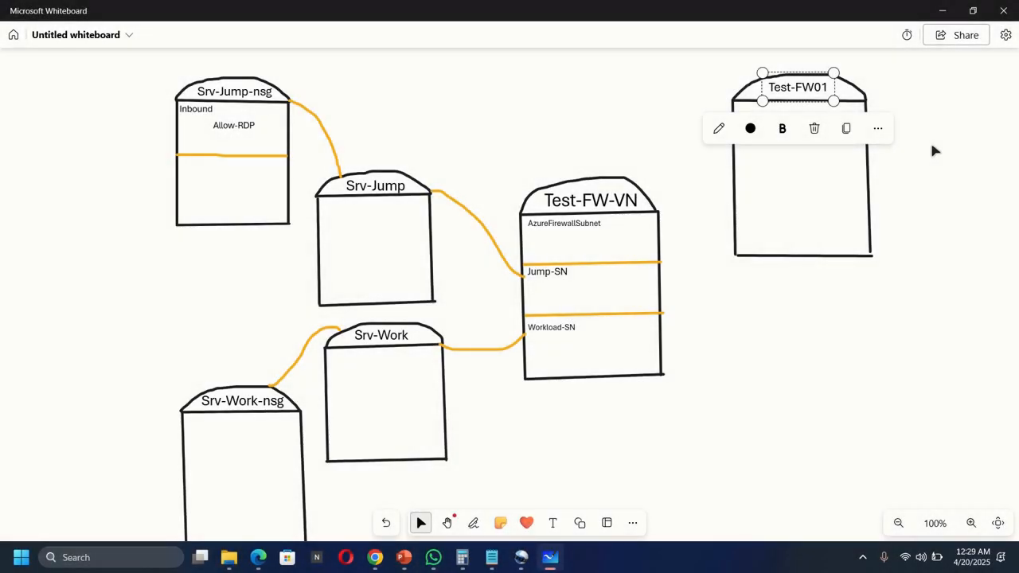
pyautogui.click(934, 149)
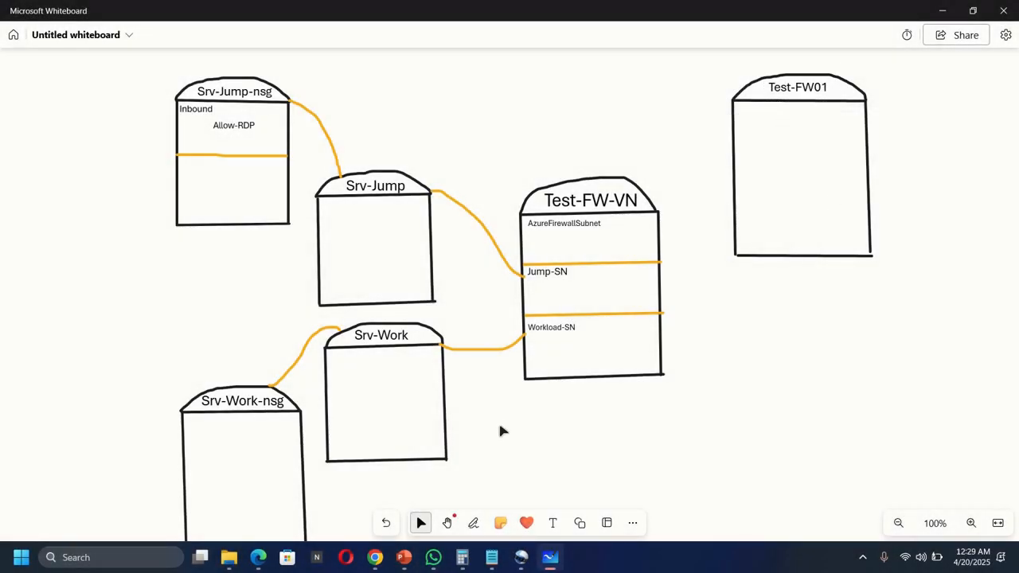
pyautogui.click(471, 524)
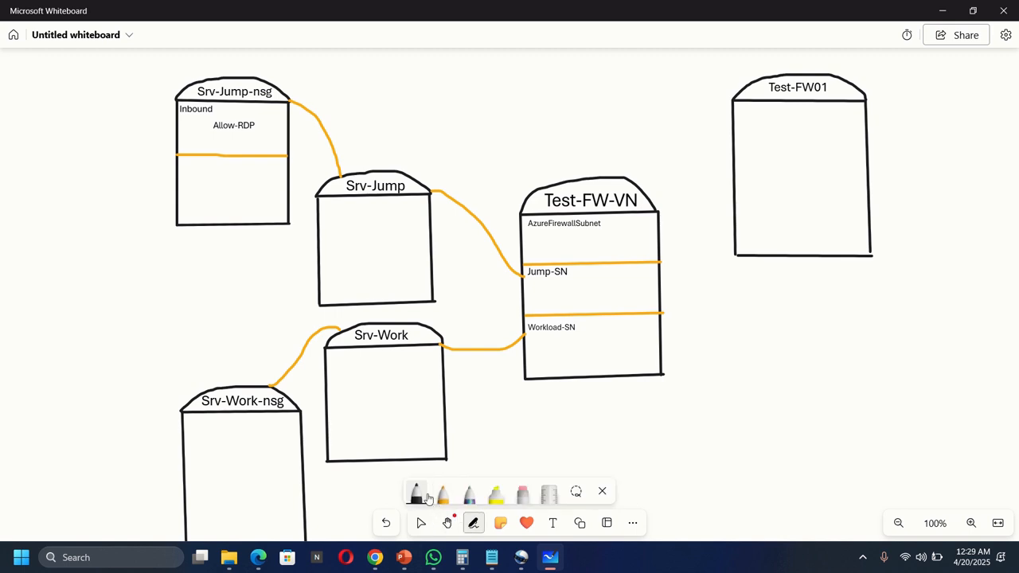
pyautogui.click(415, 494)
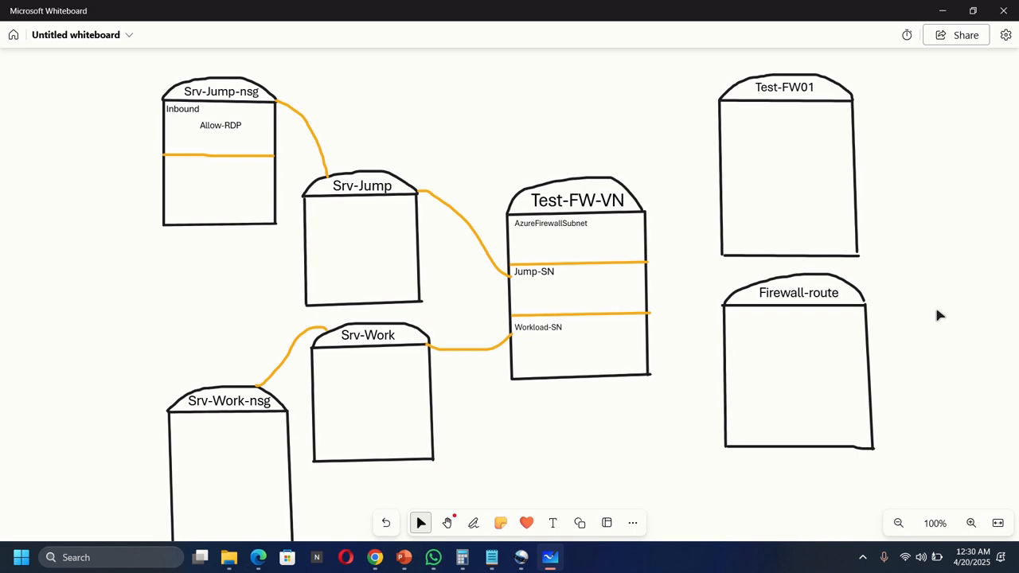
pyautogui.click(375, 557)
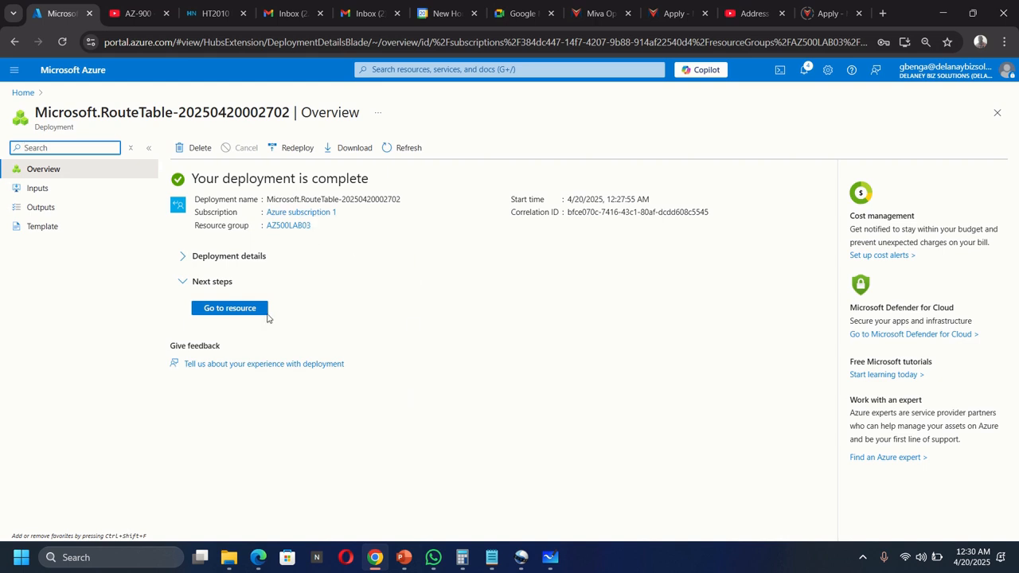
# Step: From AZ500LAB03, associate Firewall-route with Test-FW-VN's Workload-SN subnet and confirm with OK
pyautogui.click(223, 315)
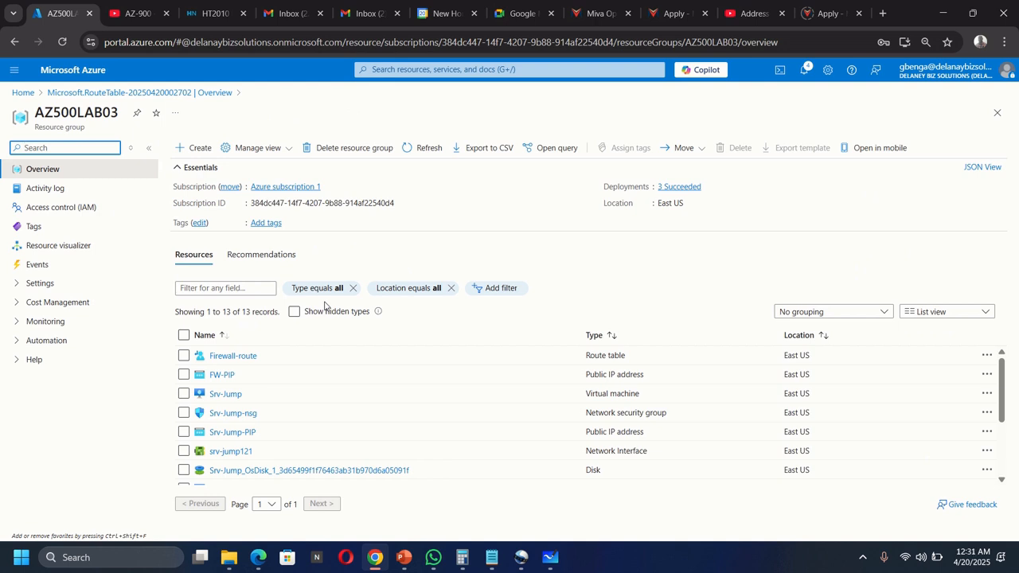
pyautogui.click(234, 357)
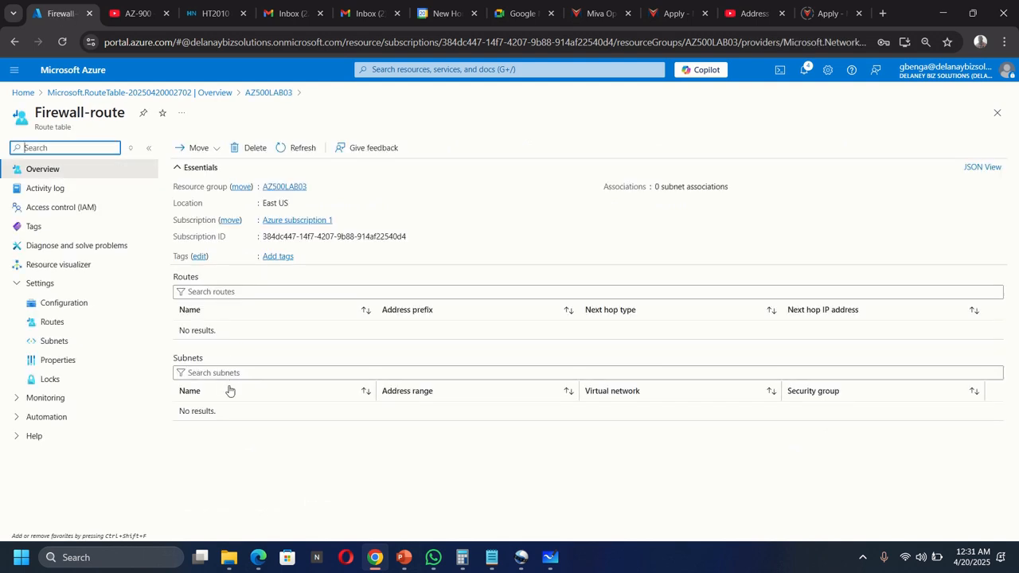
pyautogui.click(64, 345)
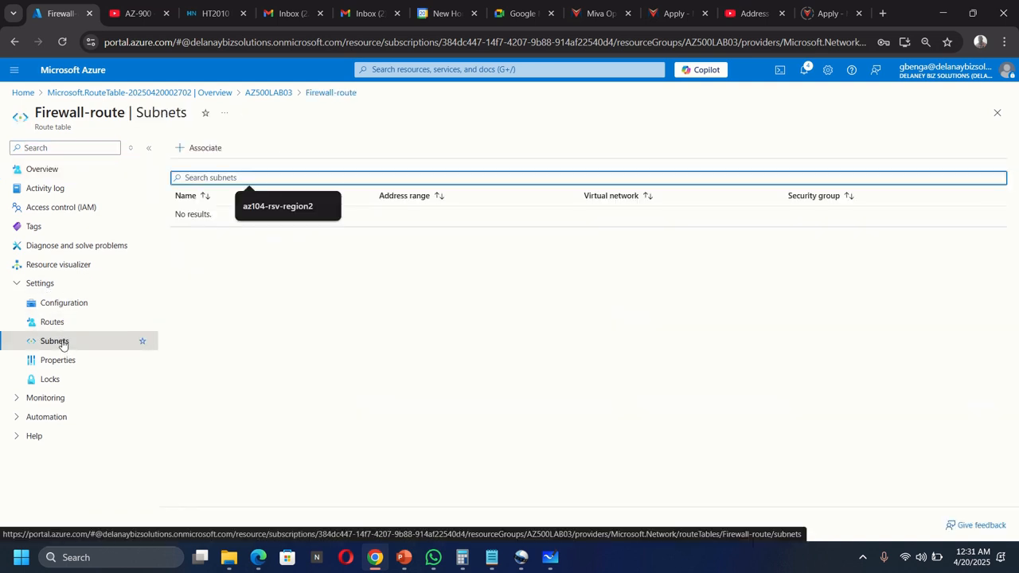
pyautogui.click(204, 151)
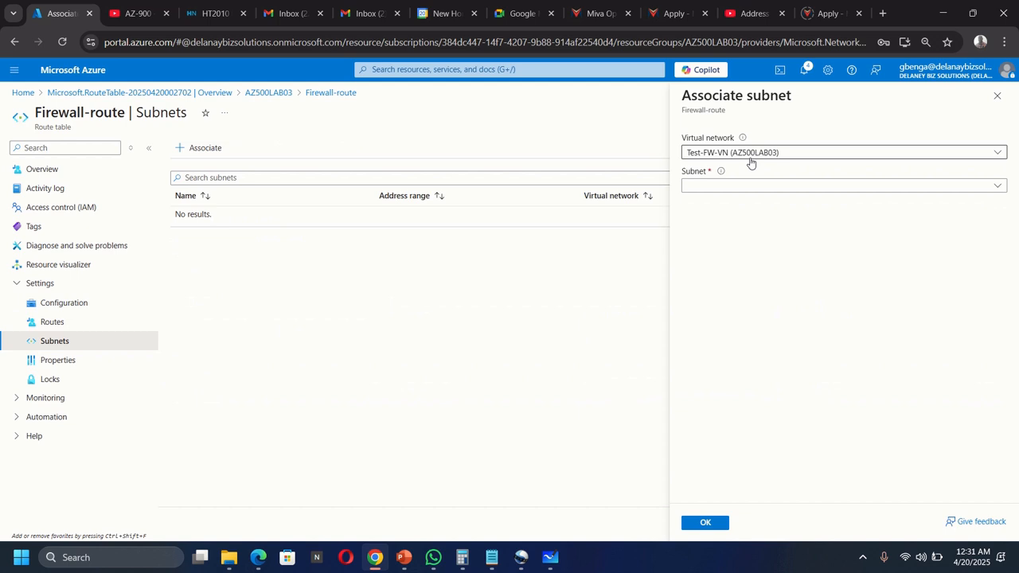
pyautogui.click(712, 185)
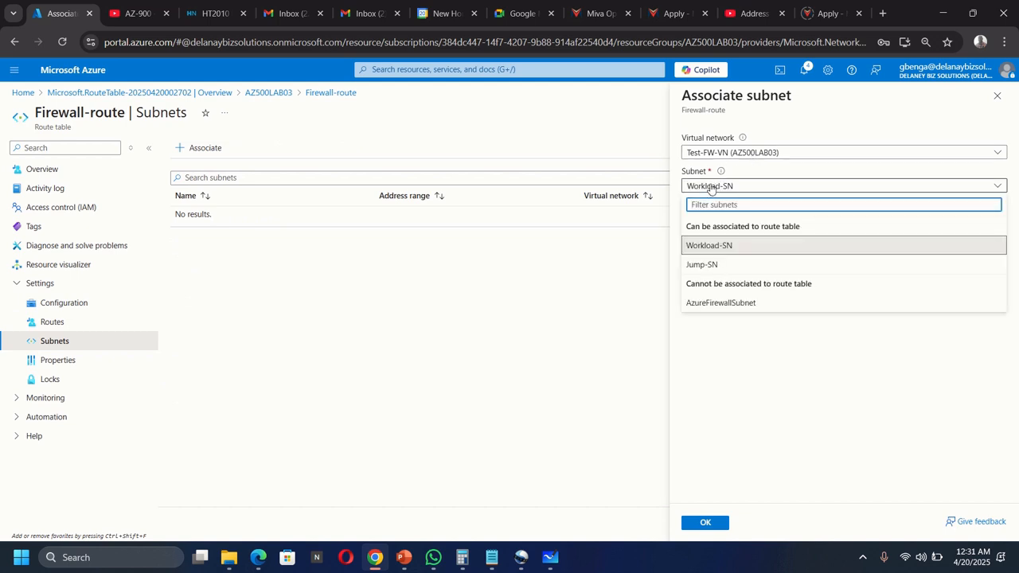
pyautogui.click(790, 413)
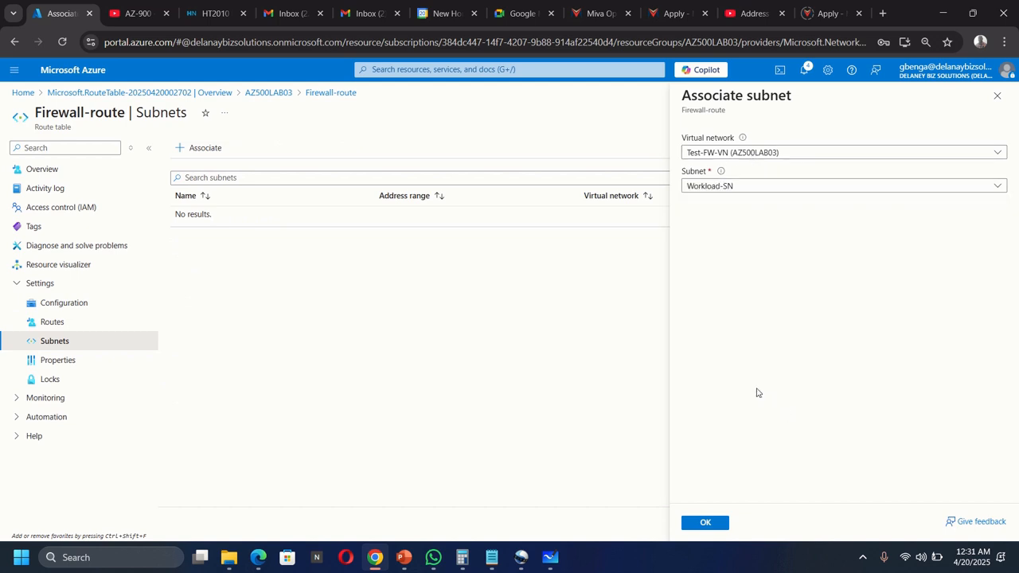
pyautogui.click(707, 523)
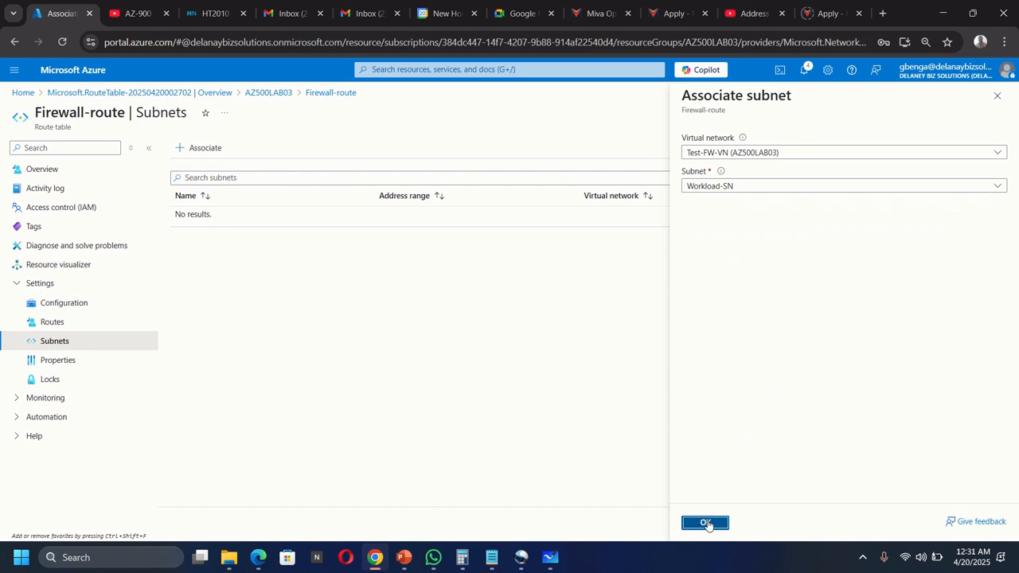
pyautogui.click(554, 561)
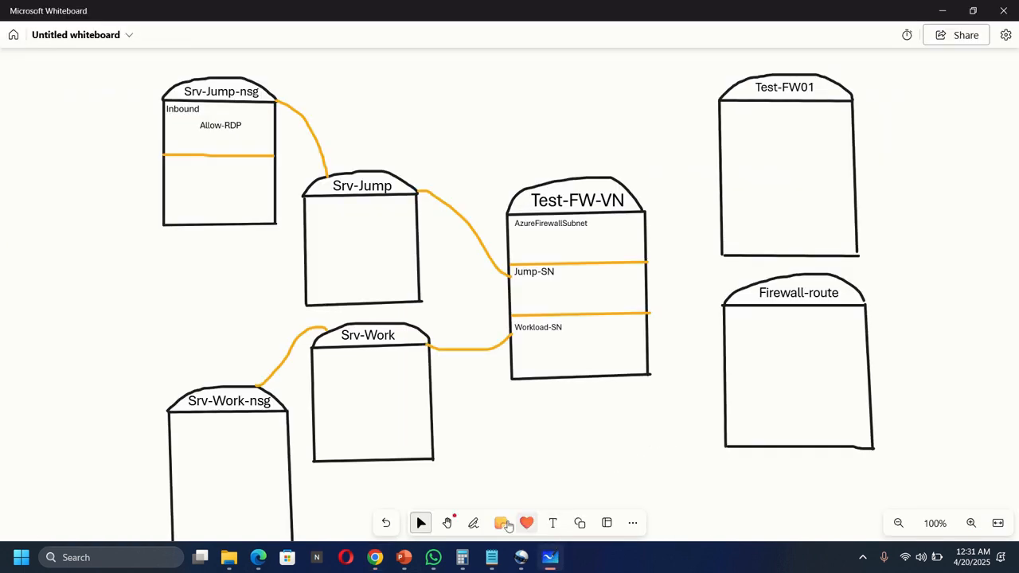
# Step: Add a small 'Subnet' text label inside the Firewall-route box
pyautogui.click(473, 522)
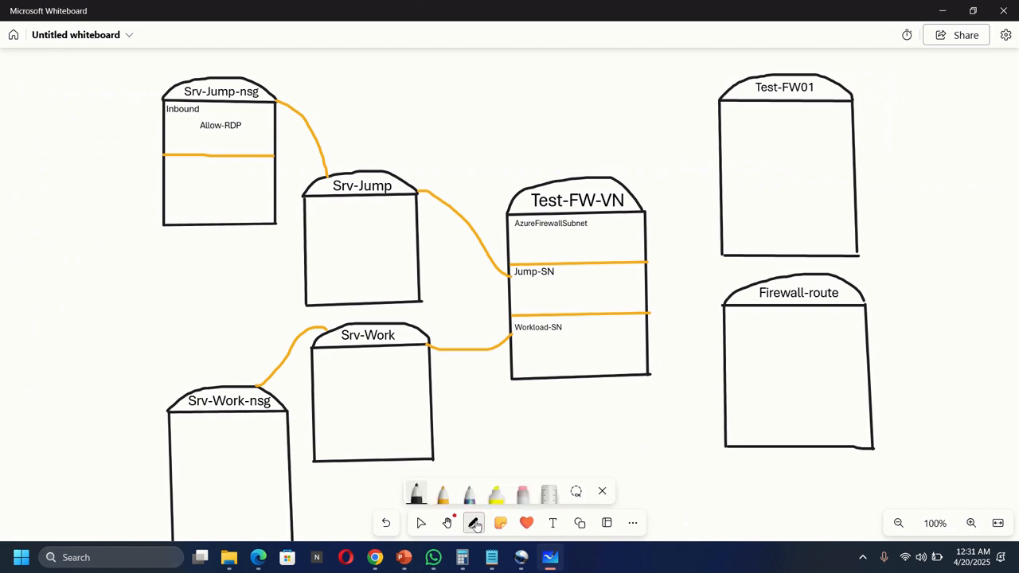
pyautogui.click(443, 492)
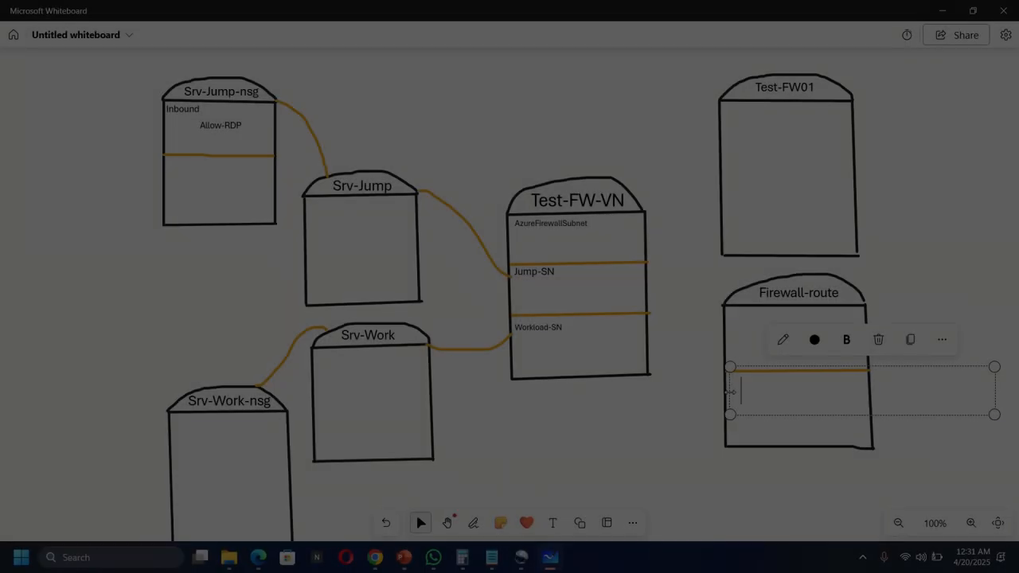
pyautogui.write('Subnet')
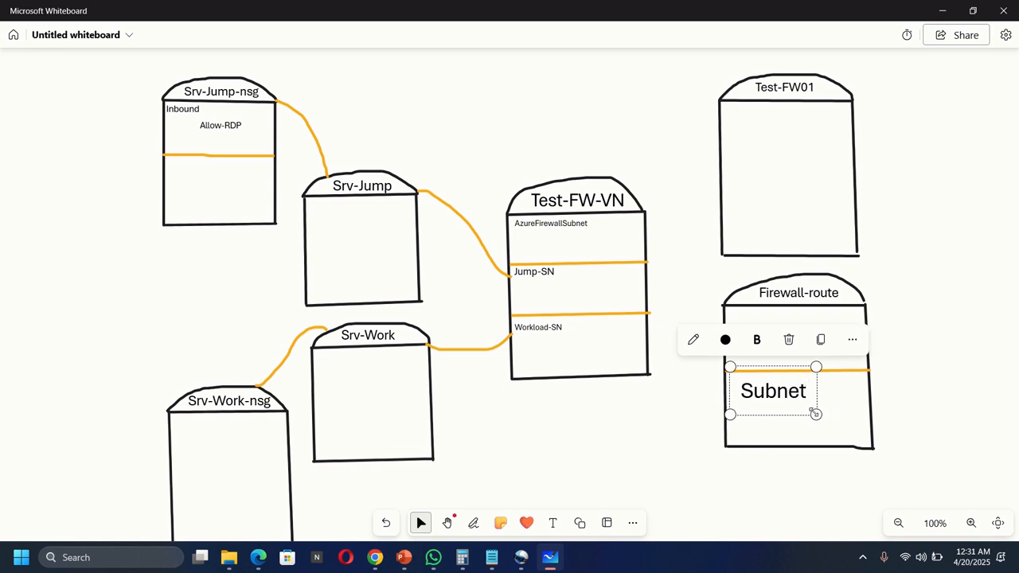
pyautogui.moveTo(815, 413); pyautogui.dragTo(797, 405)
pyautogui.moveTo(797, 366); pyautogui.dragTo(785, 364)
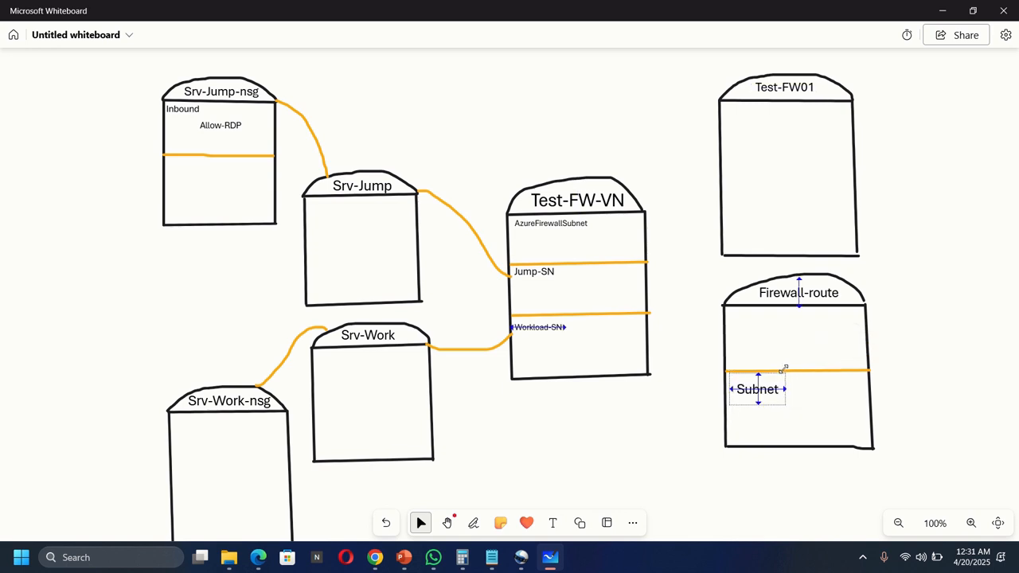
pyautogui.moveTo(784, 405); pyautogui.dragTo(770, 397)
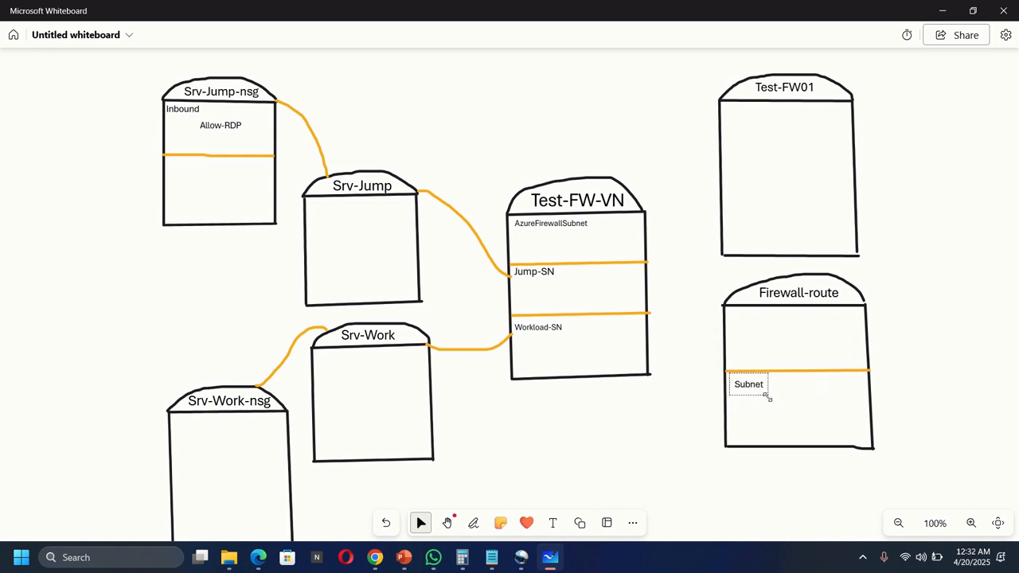
pyautogui.click(684, 408)
# Step: Draw an orange line linking Workload-SN to the Subnet label
pyautogui.click(473, 522)
pyautogui.click(444, 494)
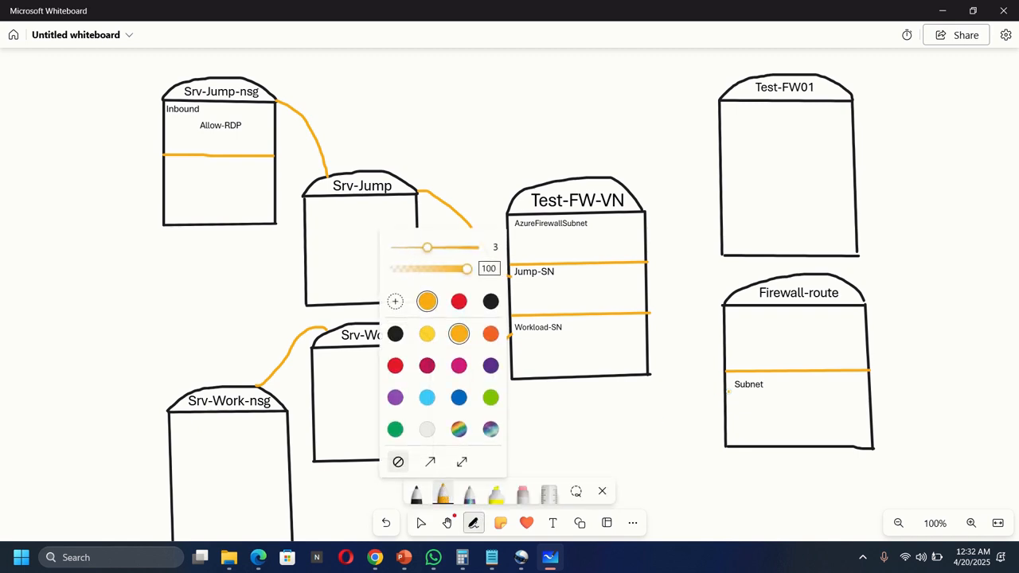
pyautogui.moveTo(726, 391)
pyautogui.mouseDown()
pyautogui.moveTo(664, 374)
pyautogui.moveTo(653, 340)
pyautogui.moveTo(641, 340)
pyautogui.mouseUp()
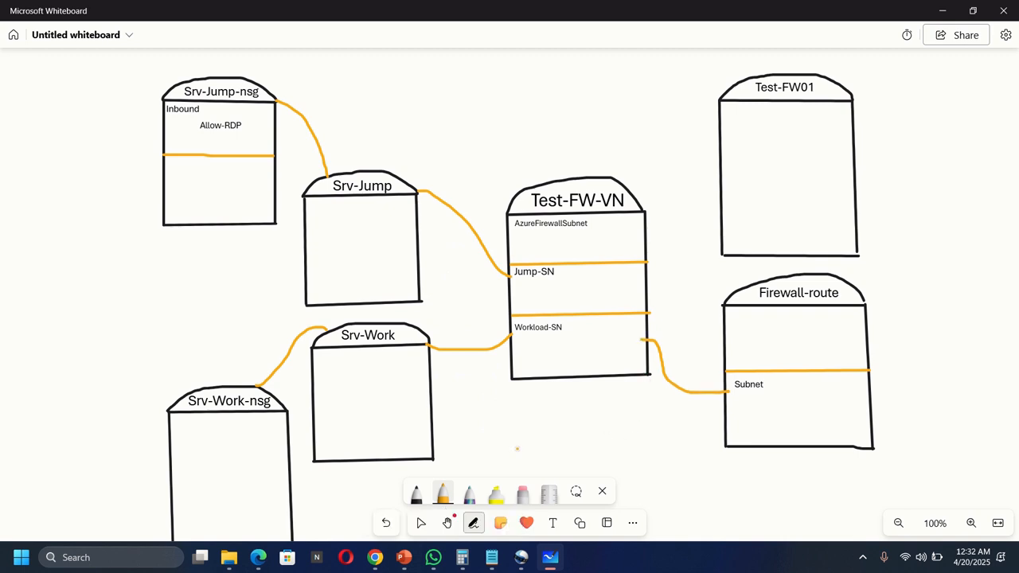
# Step: Back in the portal, open Firewall-route's Routes list and begin adding a new route
pyautogui.moveTo(375, 557)
pyautogui.click(386, 452)
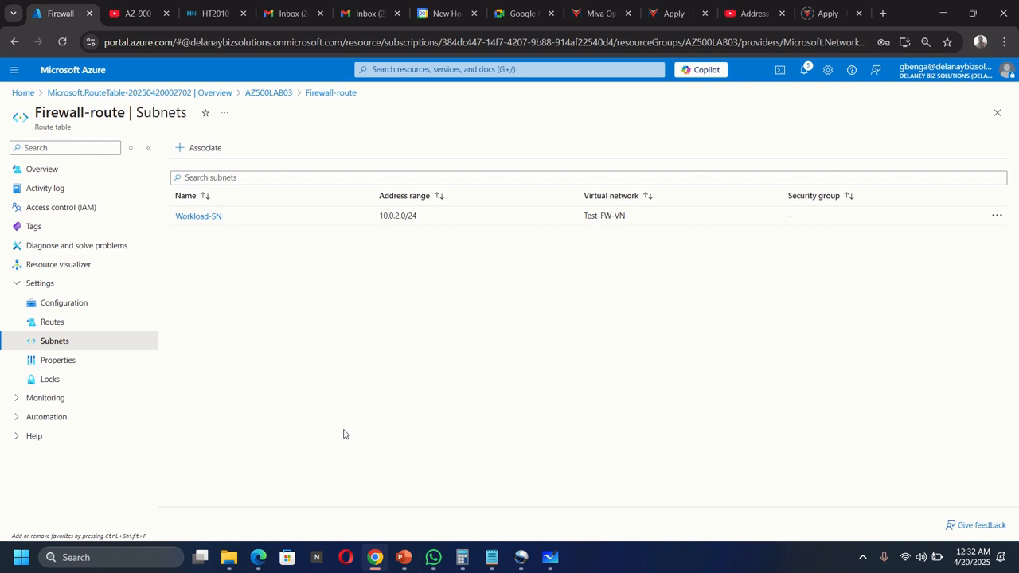
pyautogui.click(51, 322)
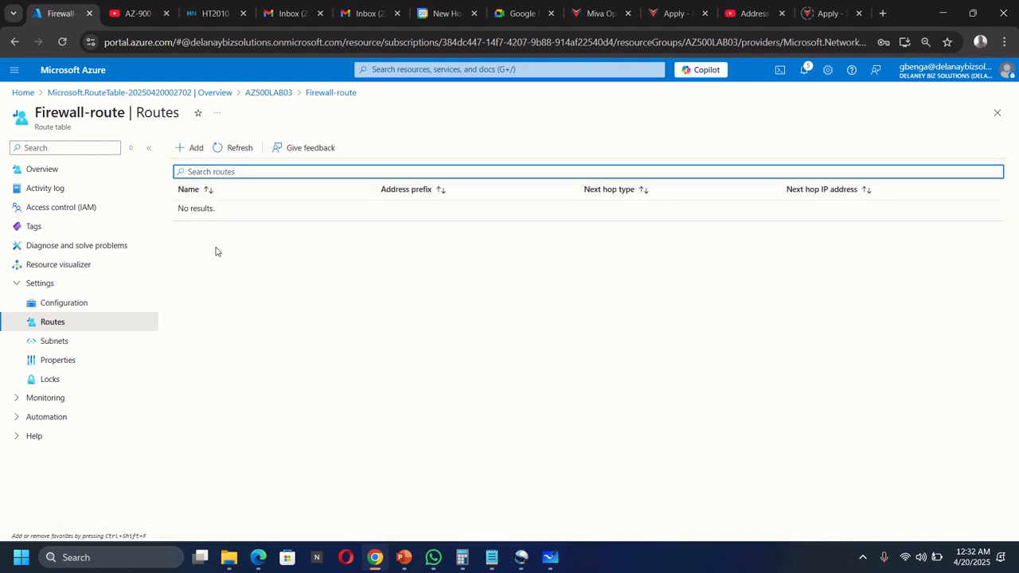
pyautogui.click(195, 149)
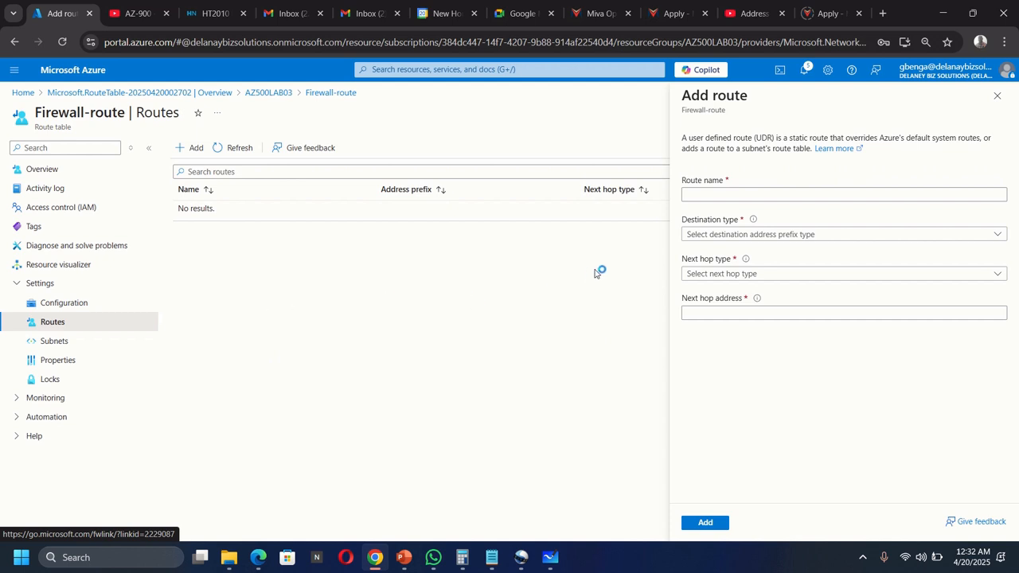
pyautogui.click(719, 195)
# Step: Name the route FW-DG, destination IP Addresses 0.0.0.0/0, next hop type Virtual appliance
pyautogui.click(719, 196)
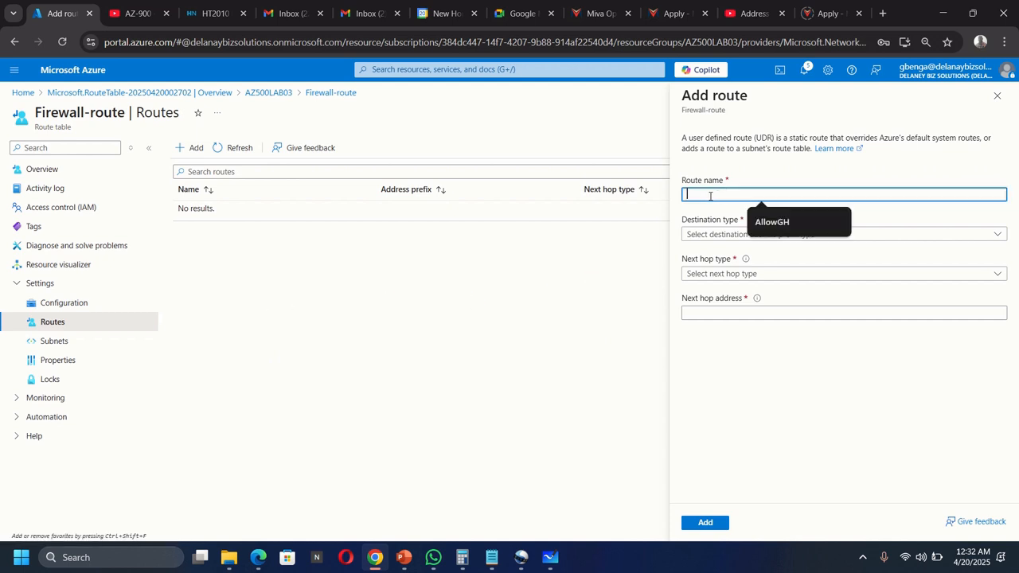
pyautogui.write('FW')
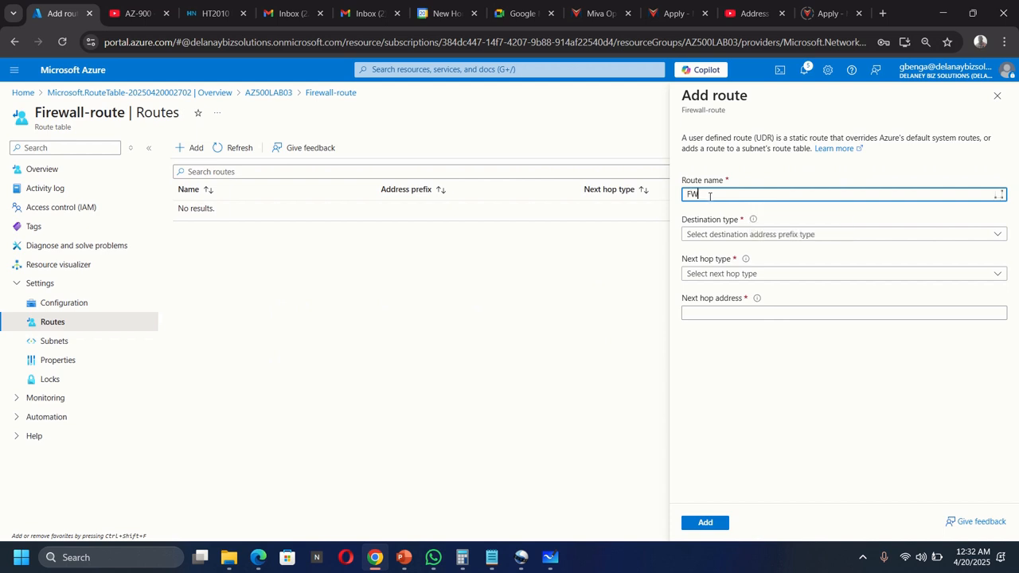
pyautogui.write('-DG')
pyautogui.click(736, 232)
pyautogui.click(718, 250)
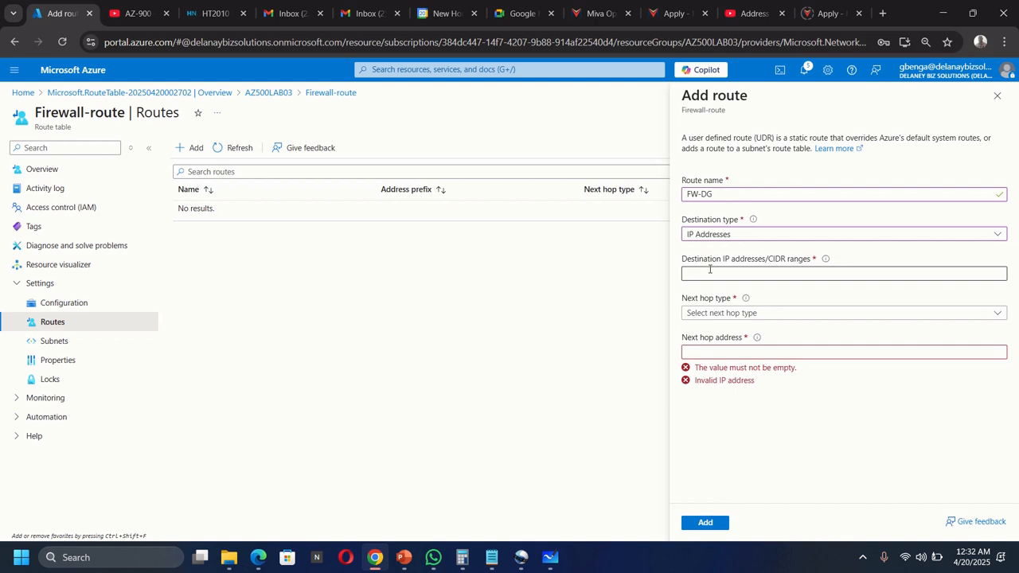
pyautogui.click(709, 270)
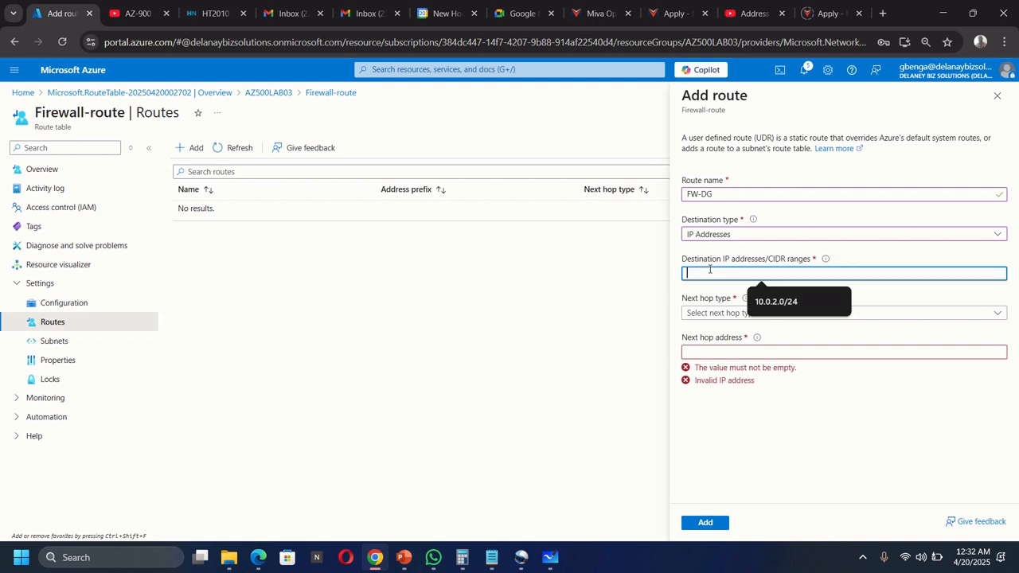
pyautogui.write('0')
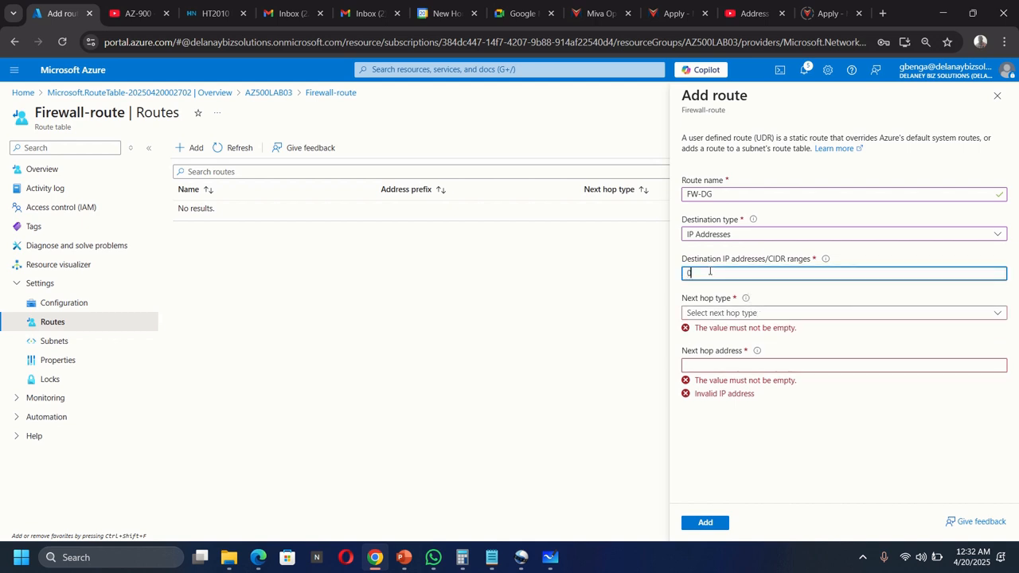
pyautogui.write('.0.0.')
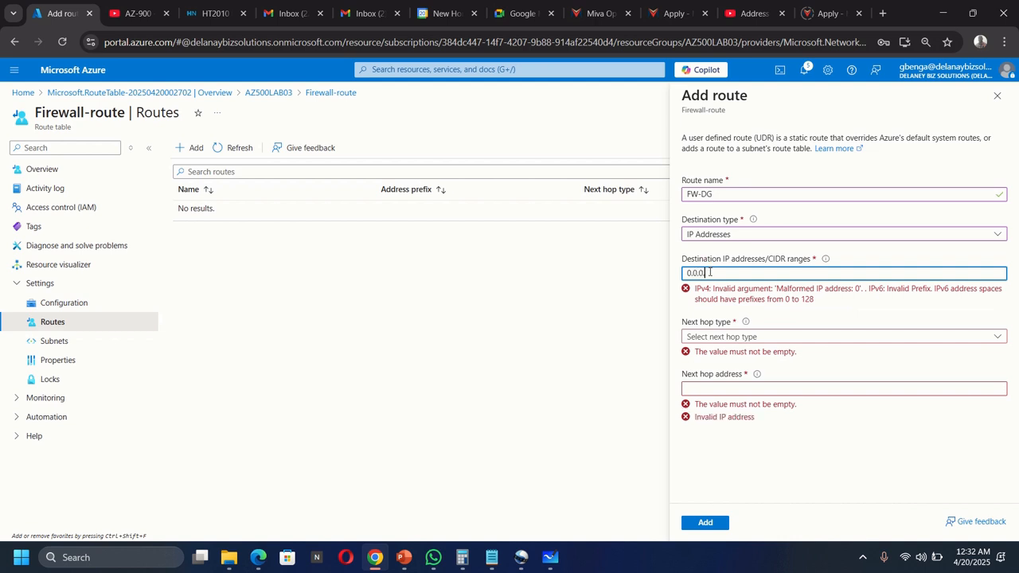
pyautogui.write('0/0')
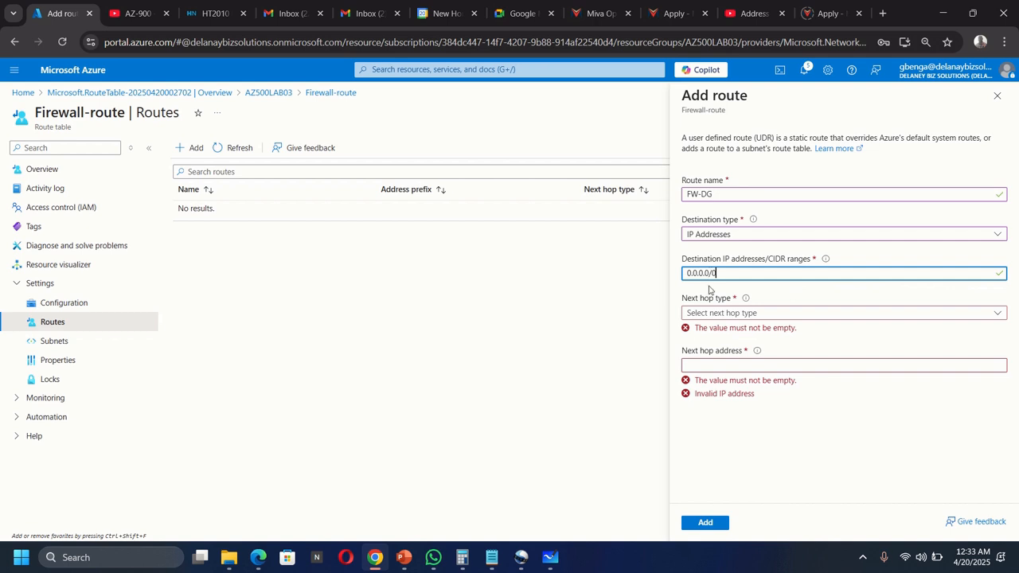
pyautogui.click(718, 313)
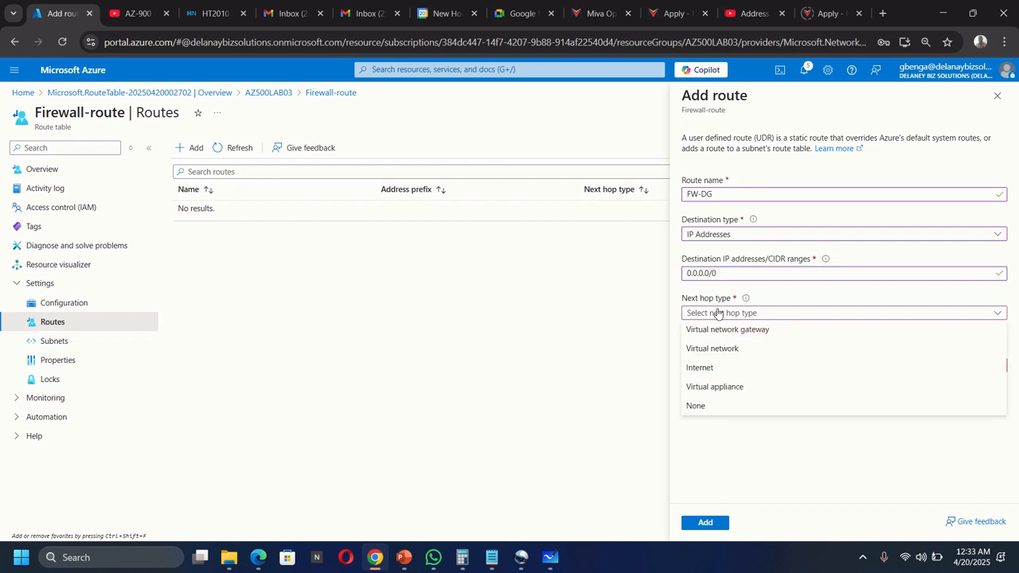
pyautogui.click(715, 387)
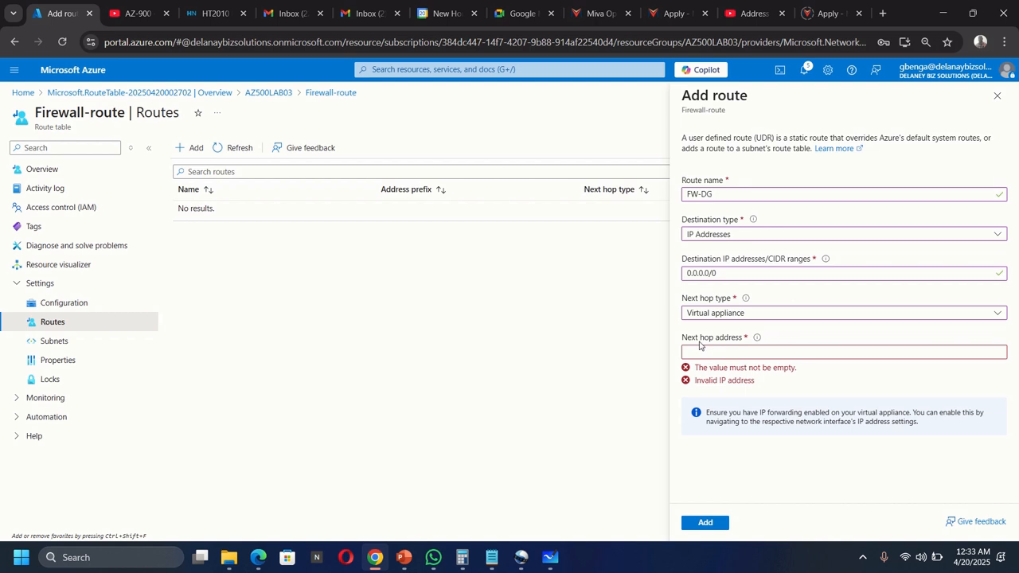
# Step: Copy 10.0.1.4 from the note into the next hop address, add the route, and return to the diagram
pyautogui.click(492, 557)
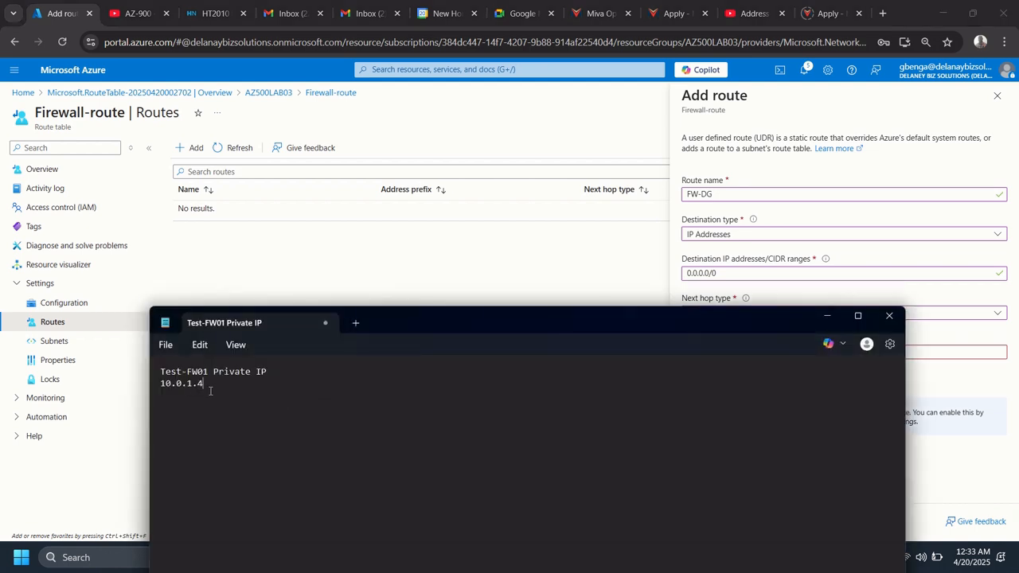
pyautogui.moveTo(204, 384); pyautogui.dragTo(160, 384)
pyautogui.hotkey('ctrl', 'c')
pyautogui.rightClick(179, 384)
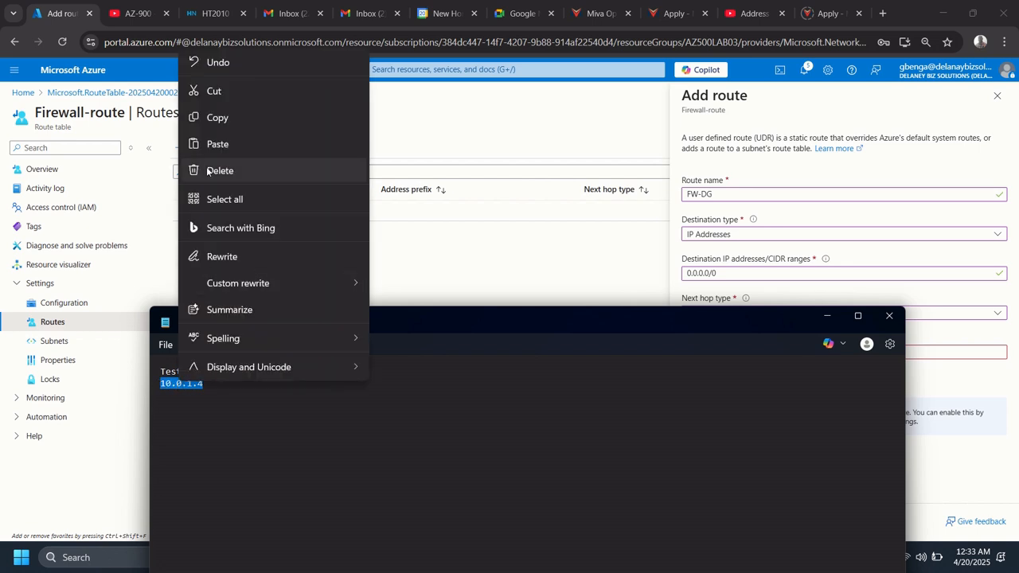
pyautogui.click(216, 123)
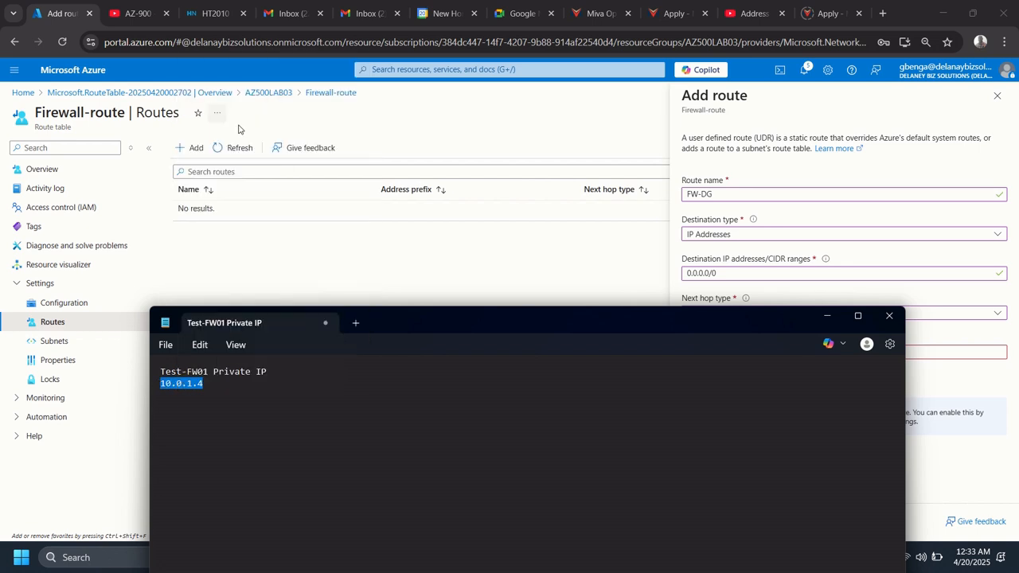
pyautogui.click(825, 316)
pyautogui.click(723, 351)
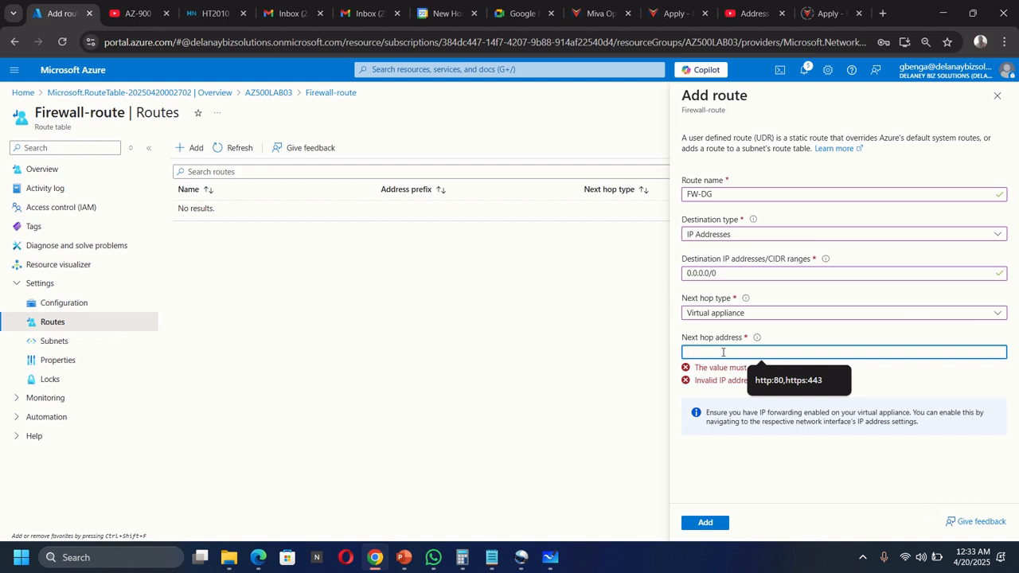
pyautogui.hotkey('ctrl', 'v')
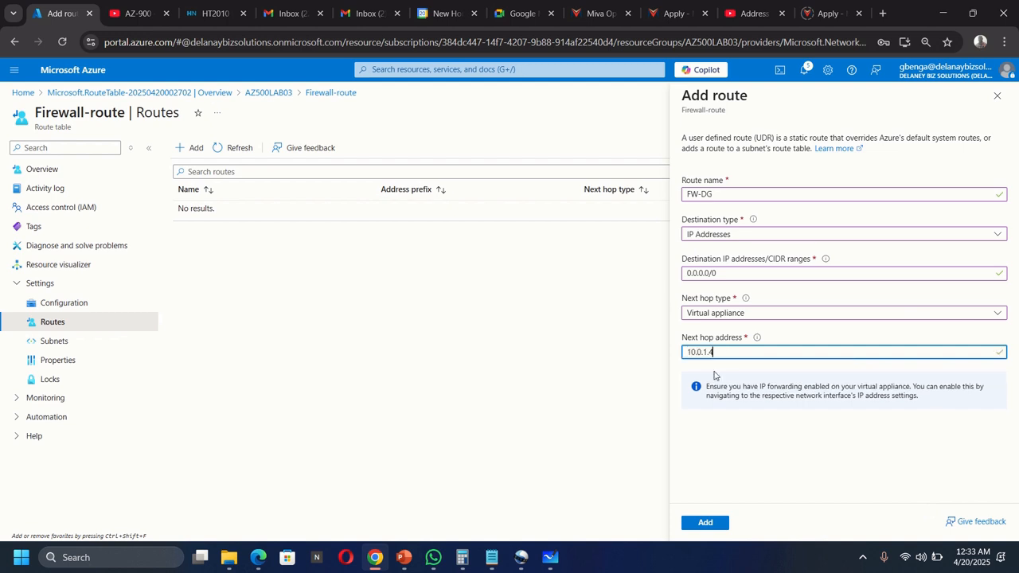
pyautogui.click(707, 522)
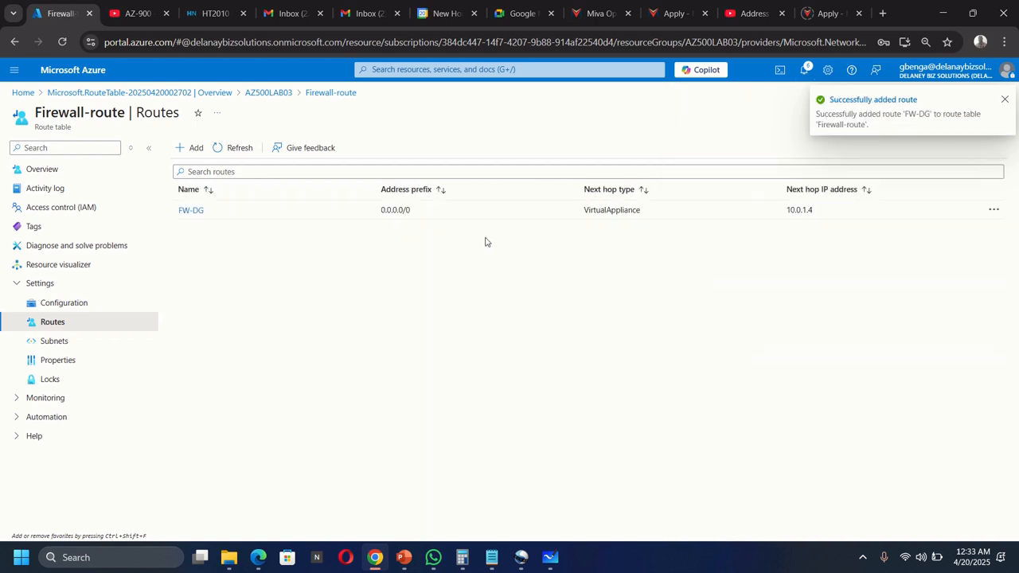
pyautogui.click(550, 558)
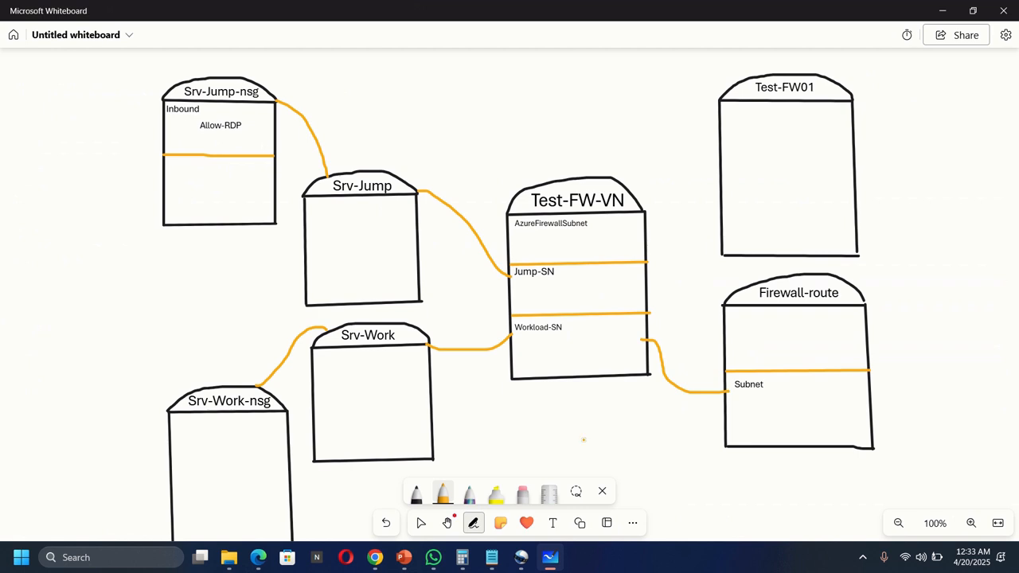
# Step: Add a small 'Routes' text label inside the Firewall-route box
pyautogui.click(553, 523)
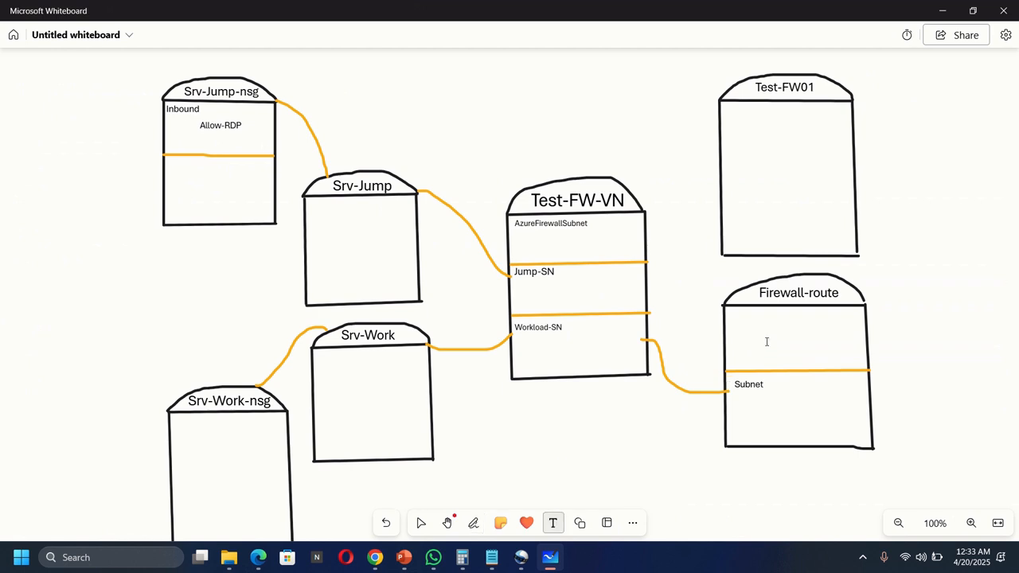
pyautogui.click(728, 319)
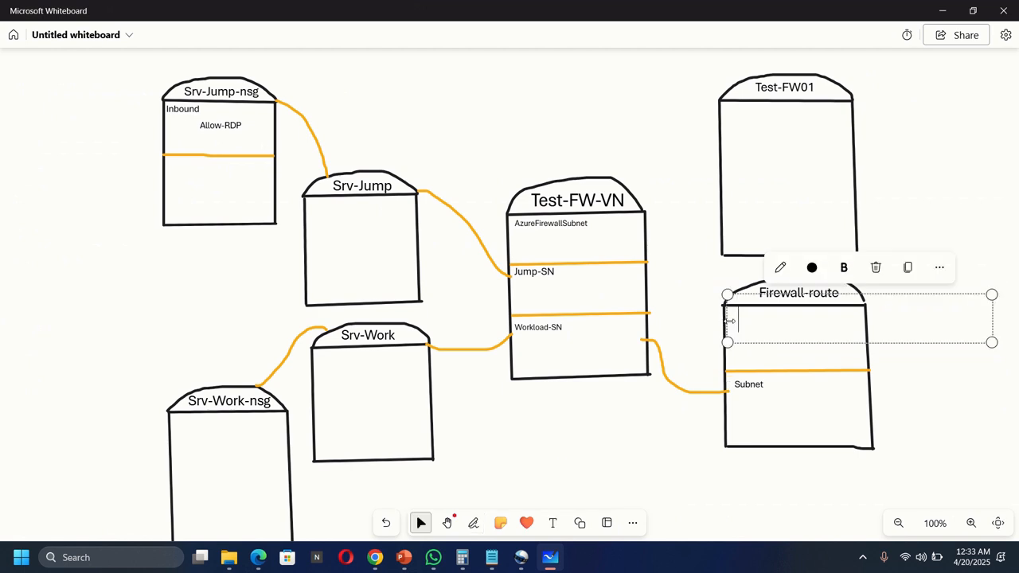
pyautogui.write('R')
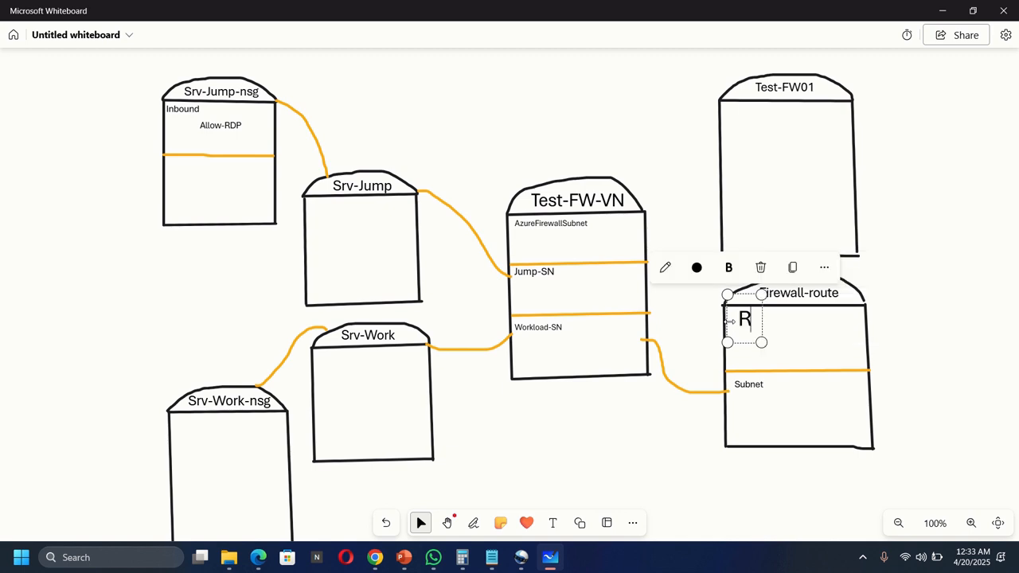
pyautogui.write('outes')
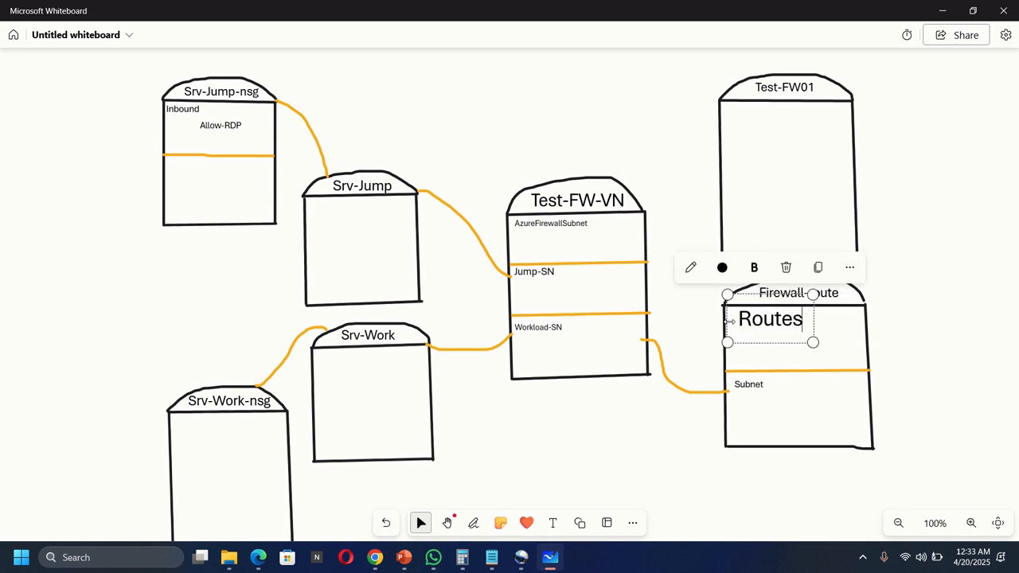
pyautogui.moveTo(812, 294); pyautogui.dragTo(761, 335)
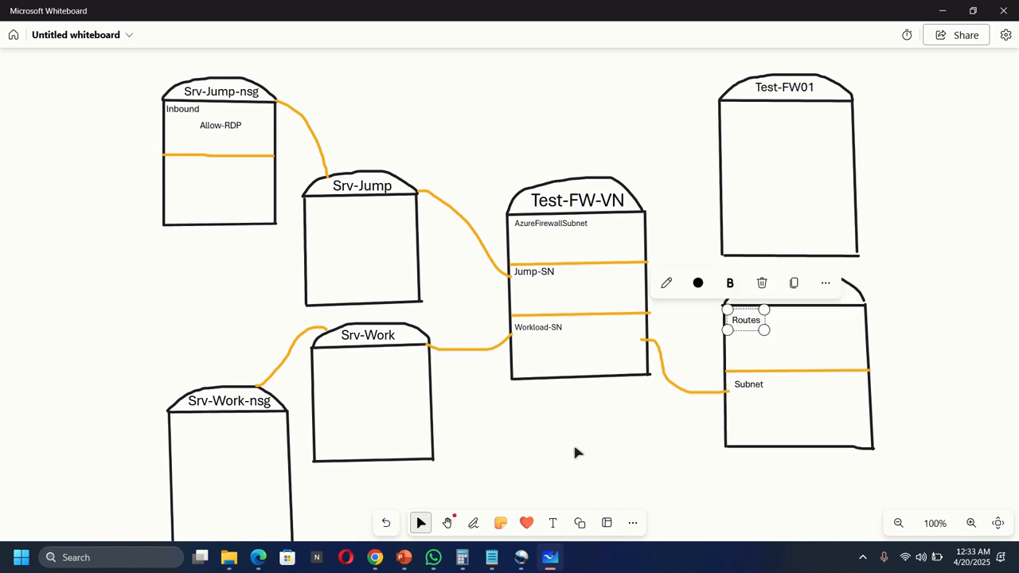
# Step: Add a small FW-DG text label in Firewall-route's Routes area
pyautogui.click(374, 557)
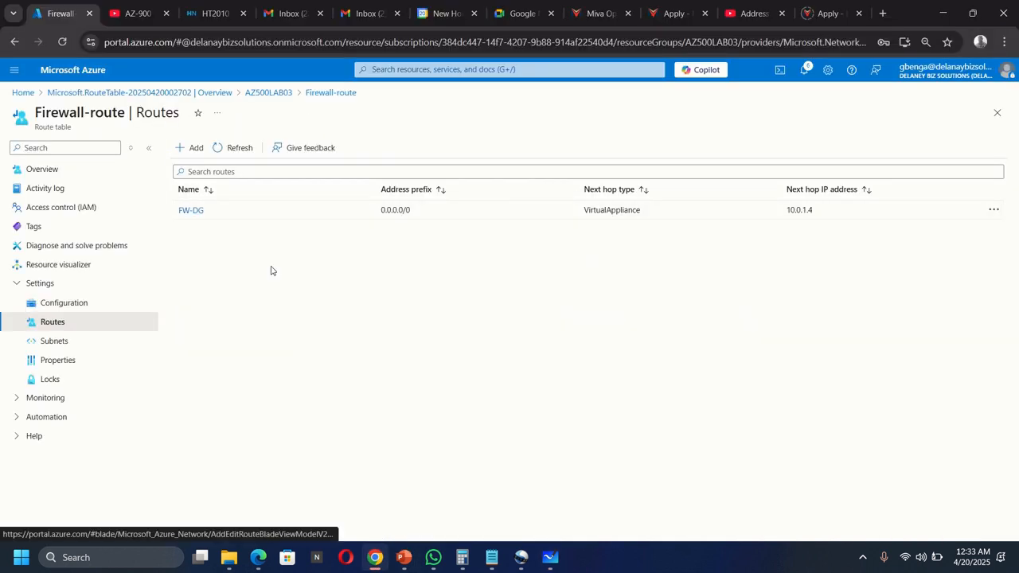
pyautogui.moveTo(555, 557)
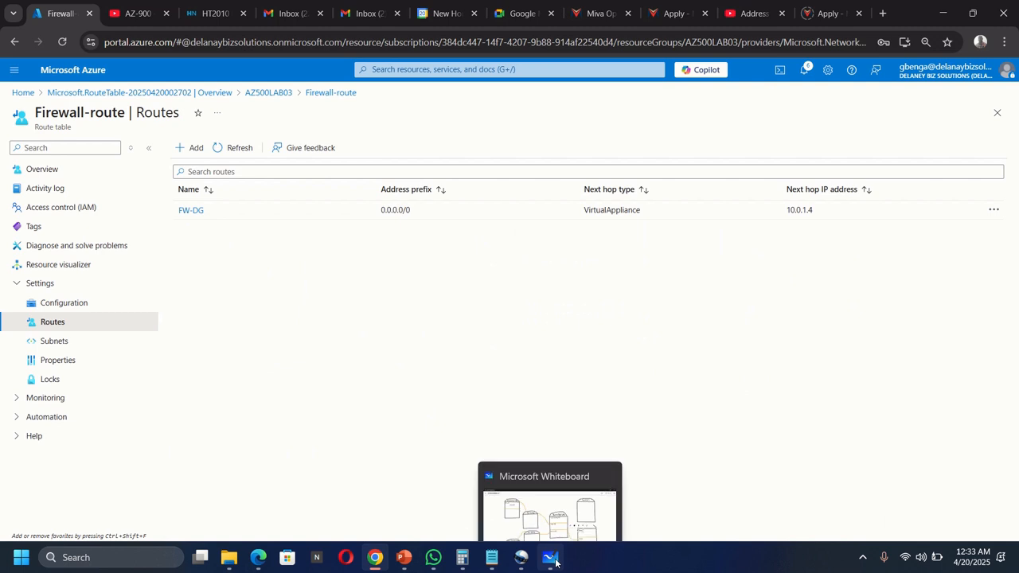
pyautogui.click(605, 486)
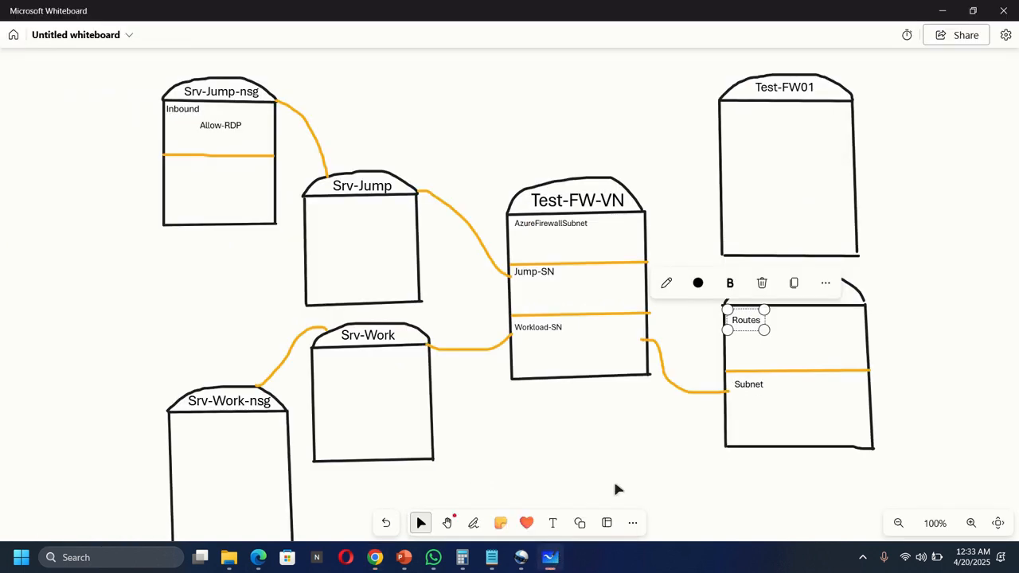
pyautogui.click(772, 337)
pyautogui.write('F')
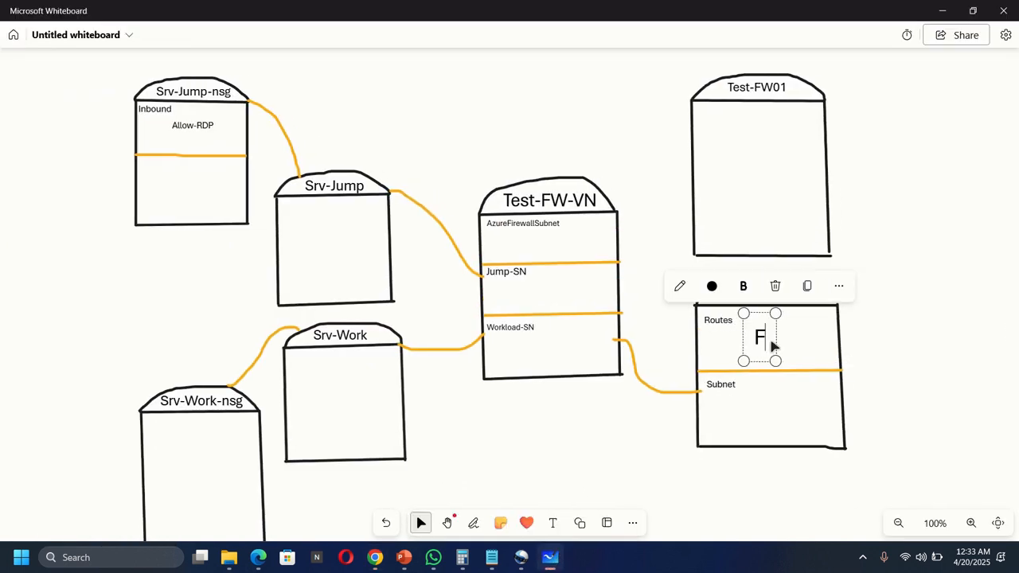
pyautogui.write('W-DG')
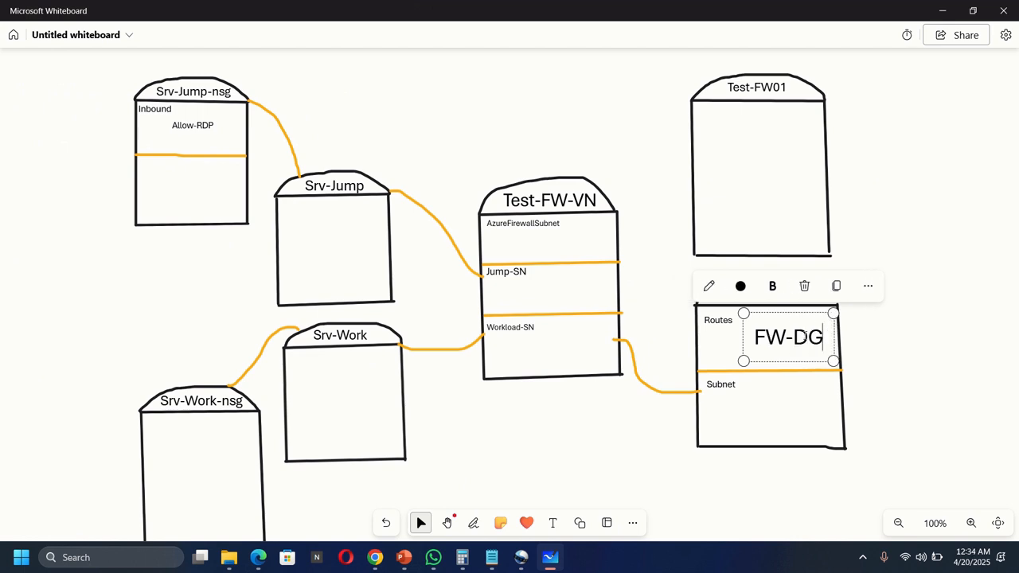
pyautogui.moveTo(743, 360); pyautogui.dragTo(758, 352)
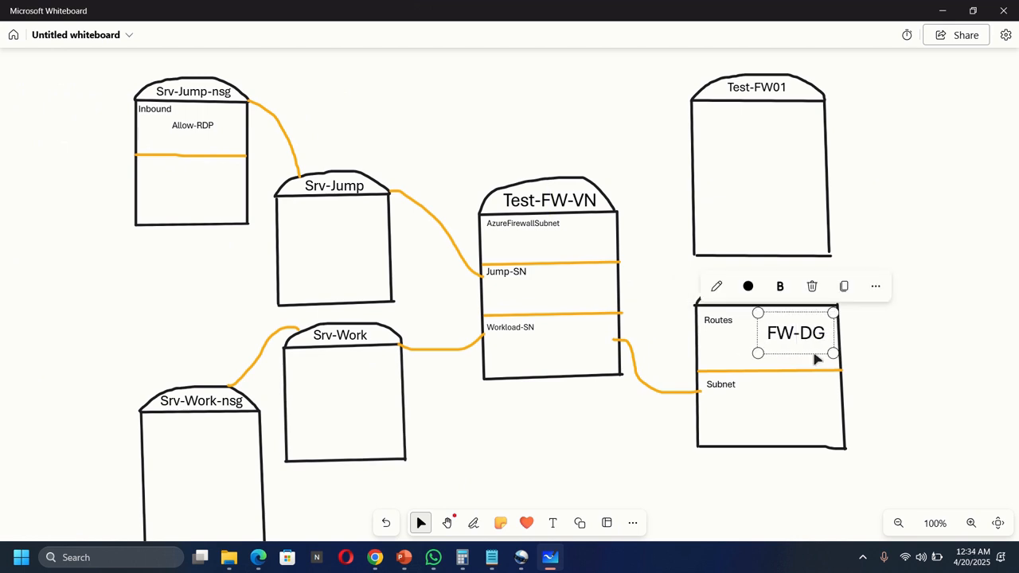
pyautogui.moveTo(831, 352); pyautogui.dragTo(798, 348)
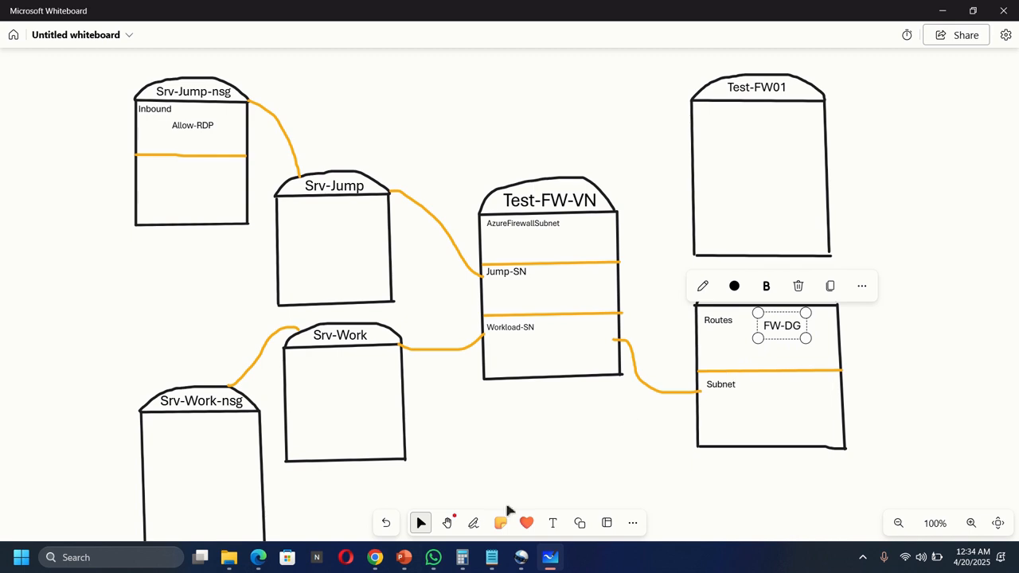
pyautogui.click(473, 522)
# Step: Draw an orange line from the FW-DG label up to the Test-FW01 box, then return to the Azure portal
pyautogui.click(446, 493)
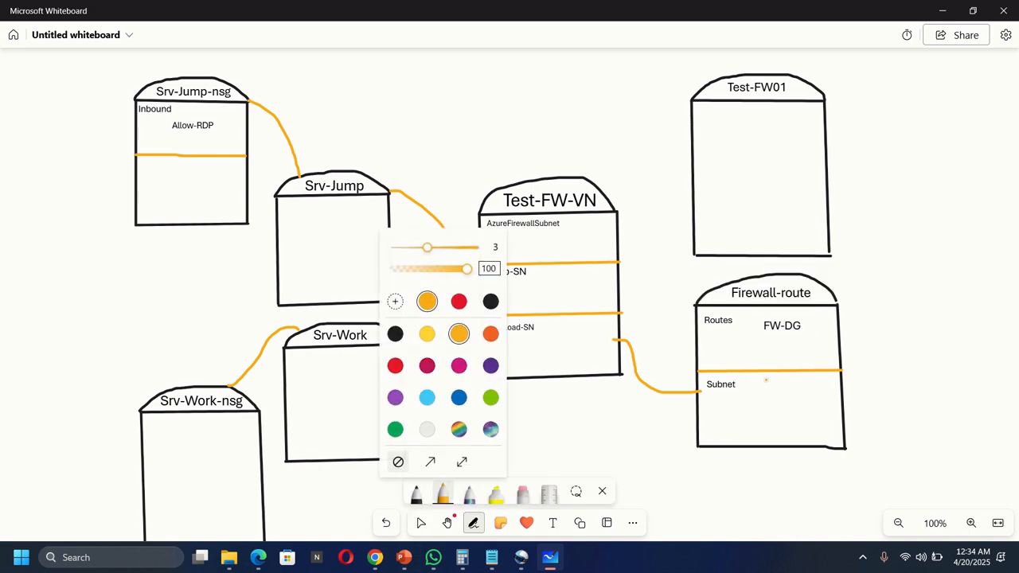
pyautogui.click(799, 326)
pyautogui.moveTo(797, 326)
pyautogui.mouseDown()
pyautogui.moveTo(833, 320)
pyautogui.moveTo(885, 262)
pyautogui.moveTo(895, 200)
pyautogui.moveTo(866, 152)
pyautogui.moveTo(836, 143)
pyautogui.mouseUp()
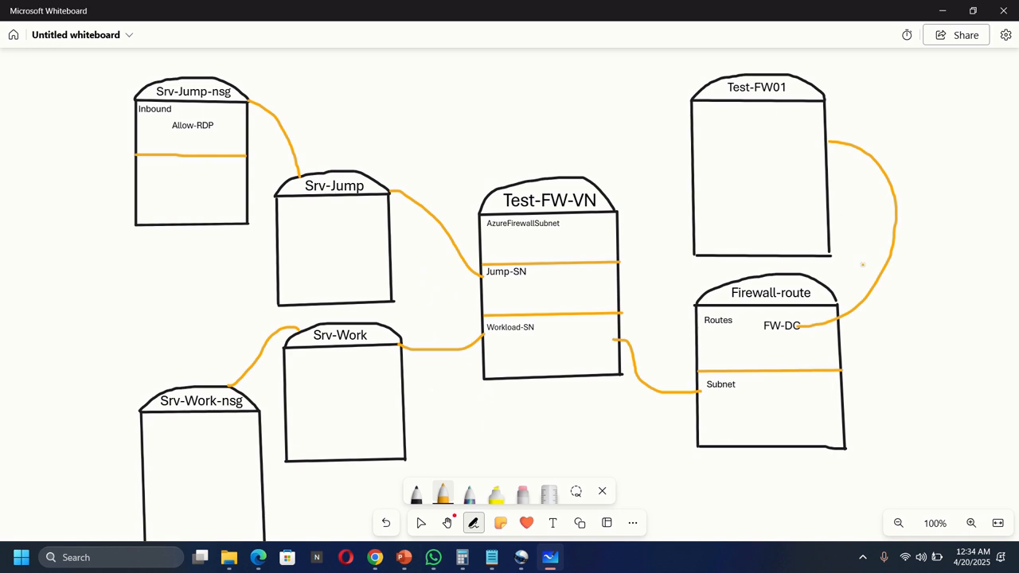
pyautogui.click(386, 523)
pyautogui.click(374, 557)
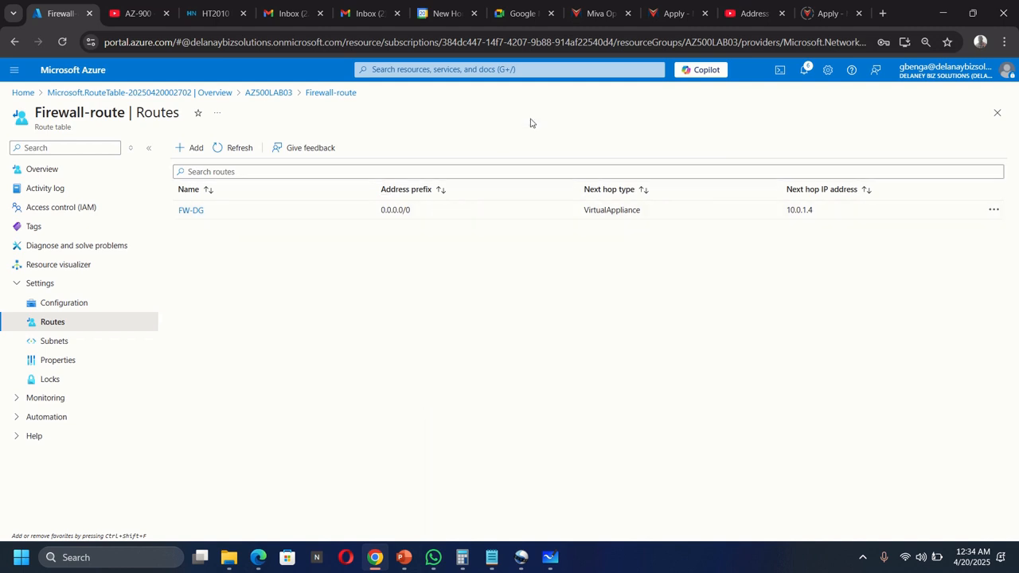
# Step: Search for Firewalls and open the Test-FW01 firewall from the Azure Firewalls list
pyautogui.click(512, 69)
pyautogui.click(449, 255)
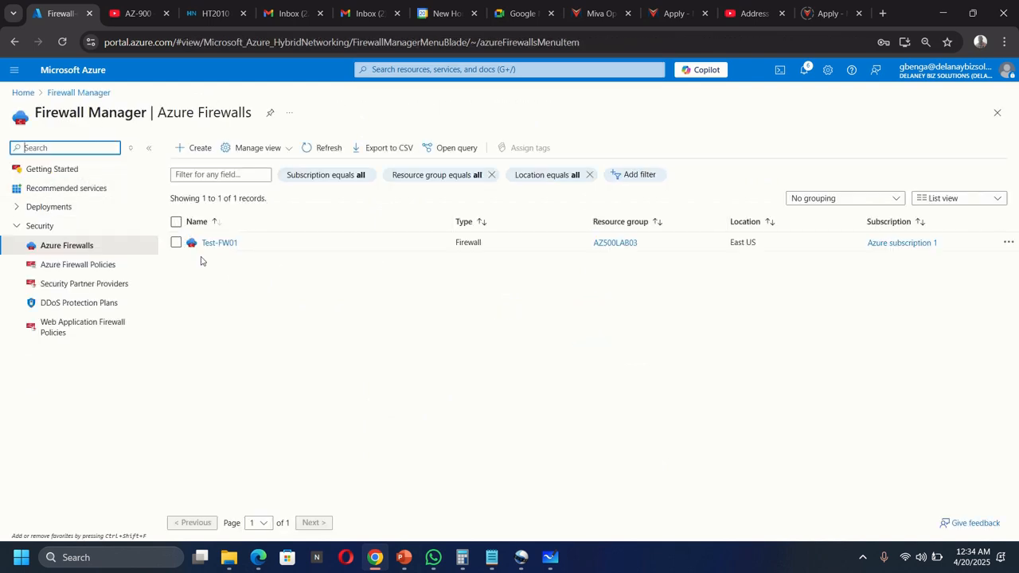
pyautogui.click(218, 242)
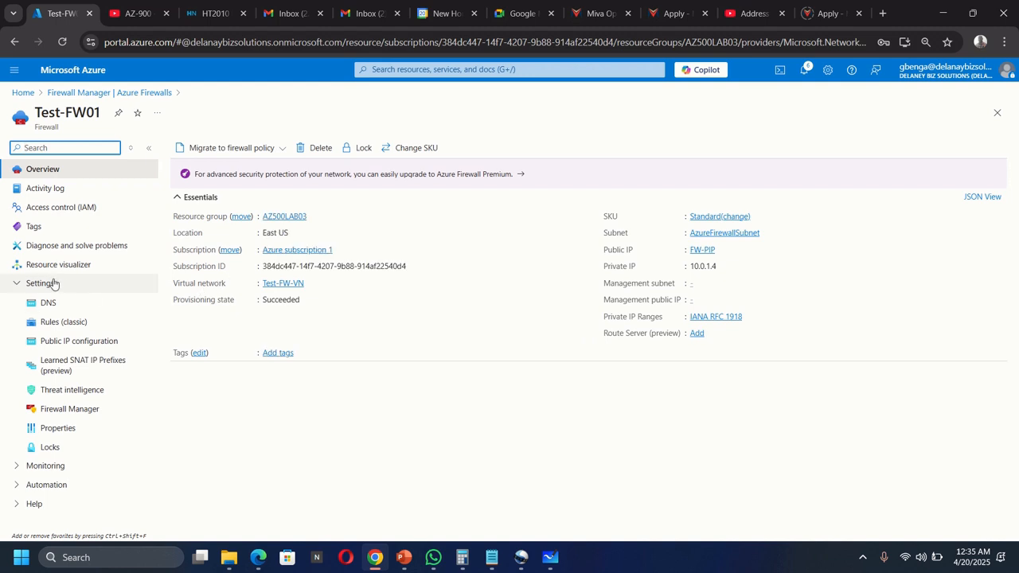
pyautogui.click(56, 323)
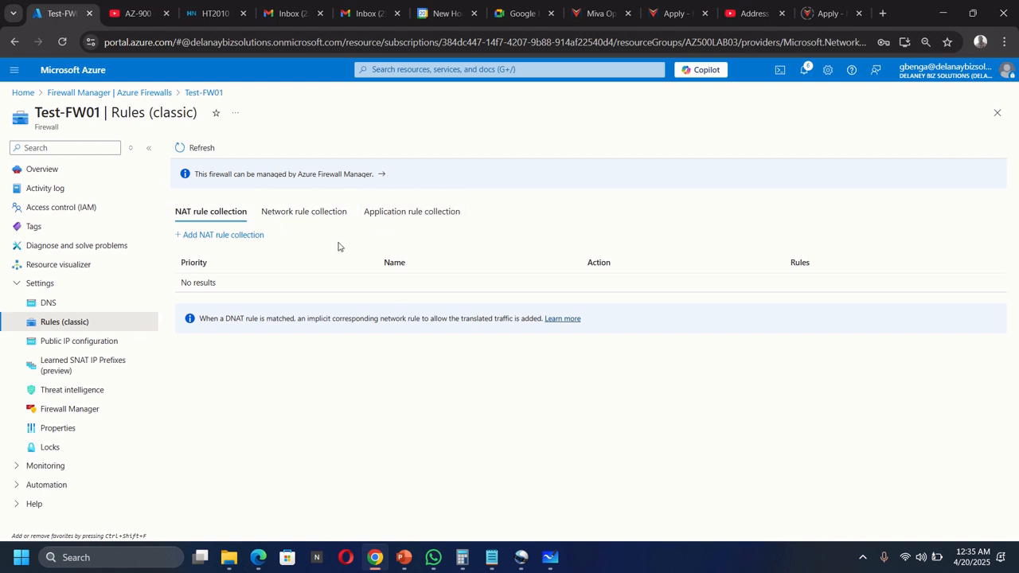
# Step: After seeing Test-FW01 has no NAT rule collections, bring the Whiteboard diagram back to the front
pyautogui.click(550, 558)
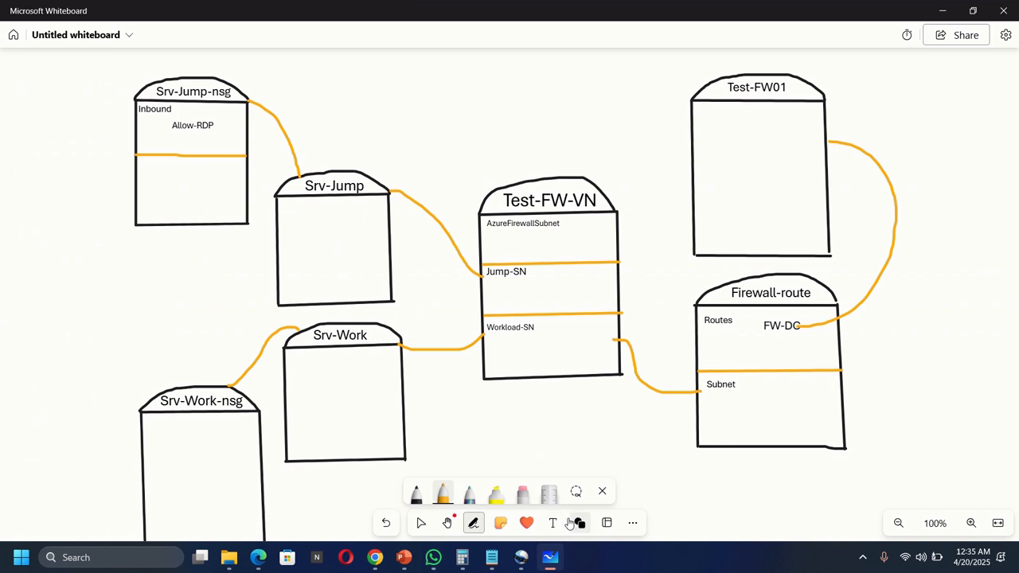
# Step: Mark NAT rule, Network rule and Application rule sections in Test-FW01, checking each against Azure's classic rules
pyautogui.click(443, 494)
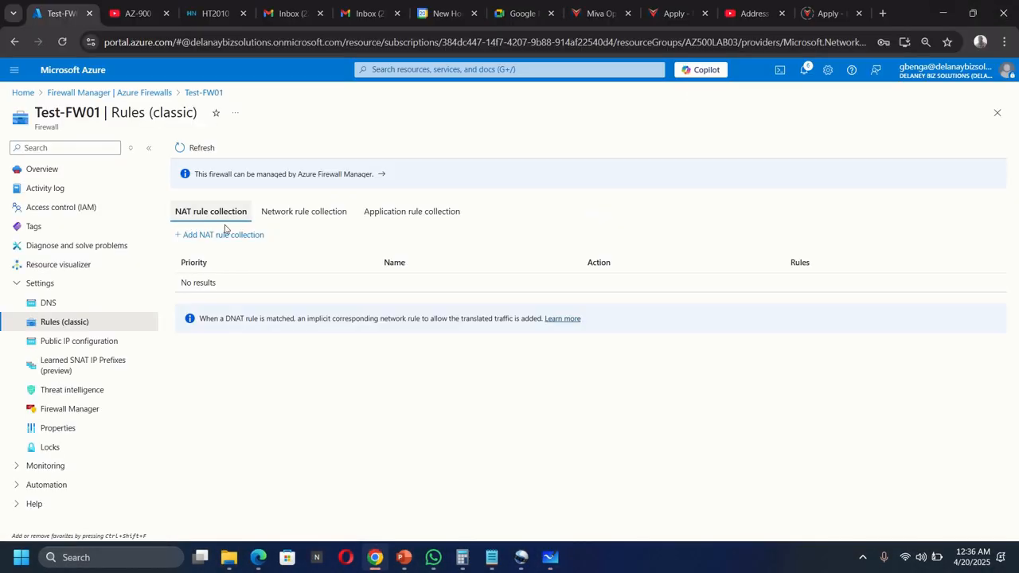
pyautogui.click(548, 560)
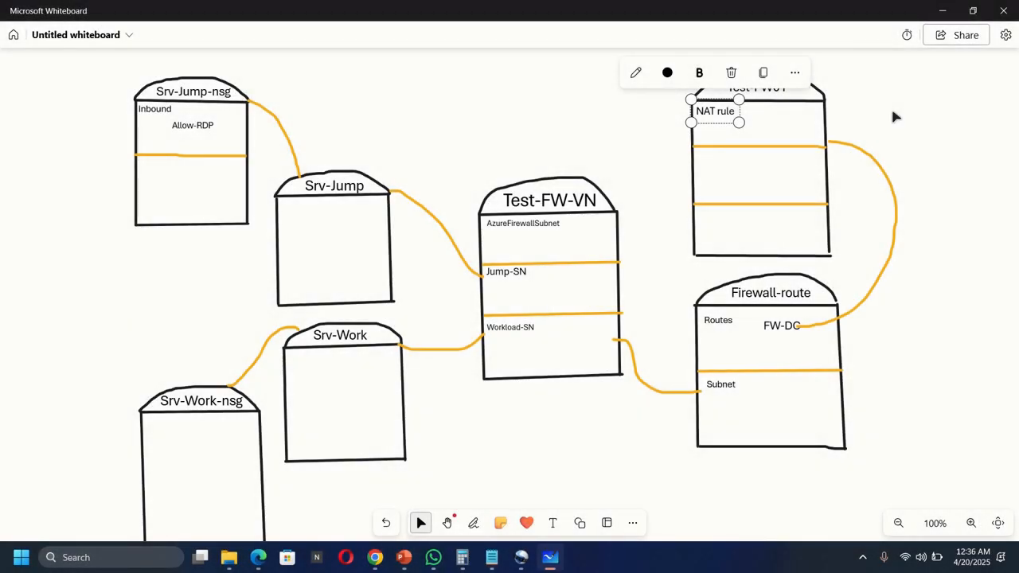
pyautogui.click(892, 112)
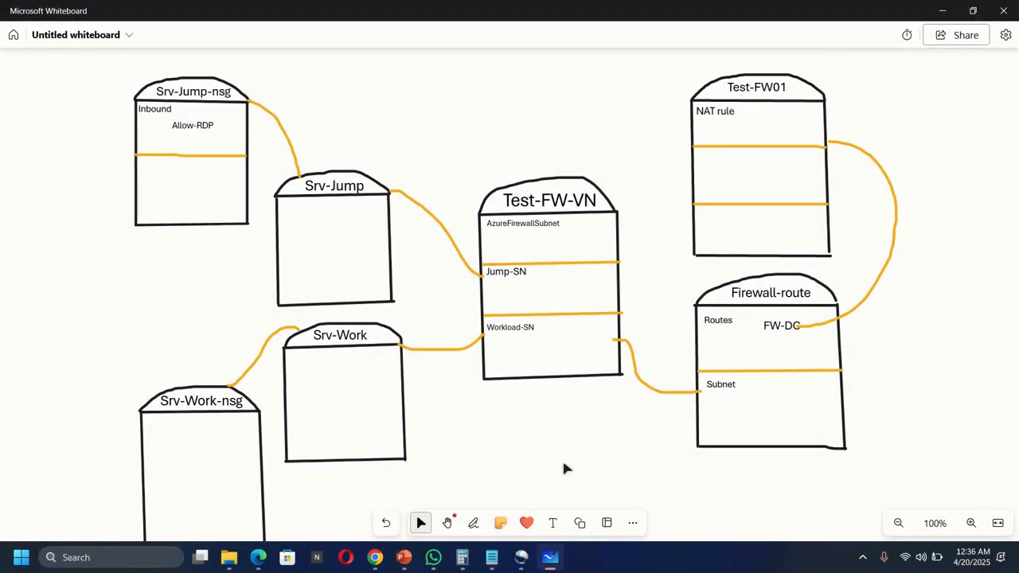
pyautogui.click(376, 558)
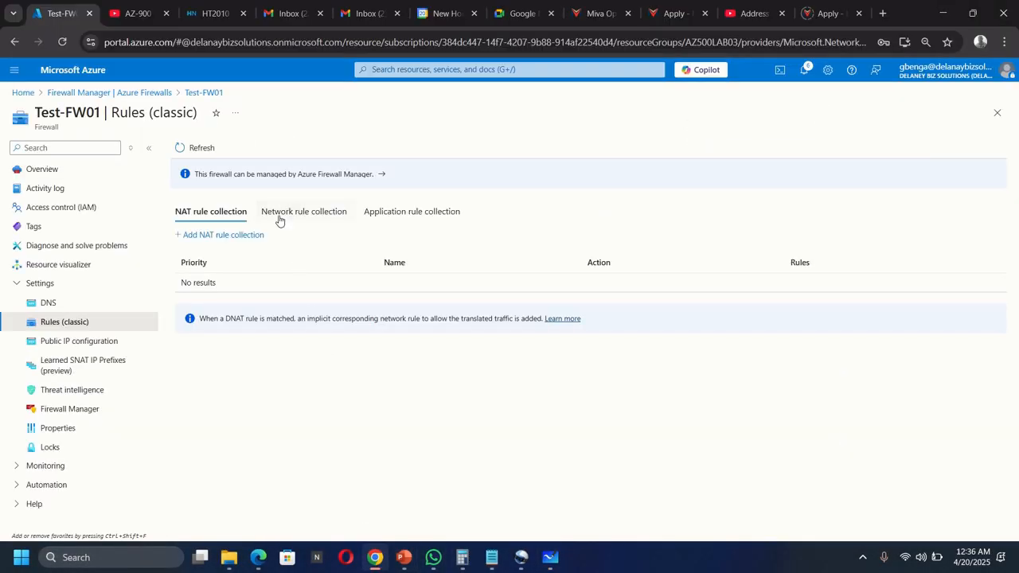
pyautogui.click(550, 558)
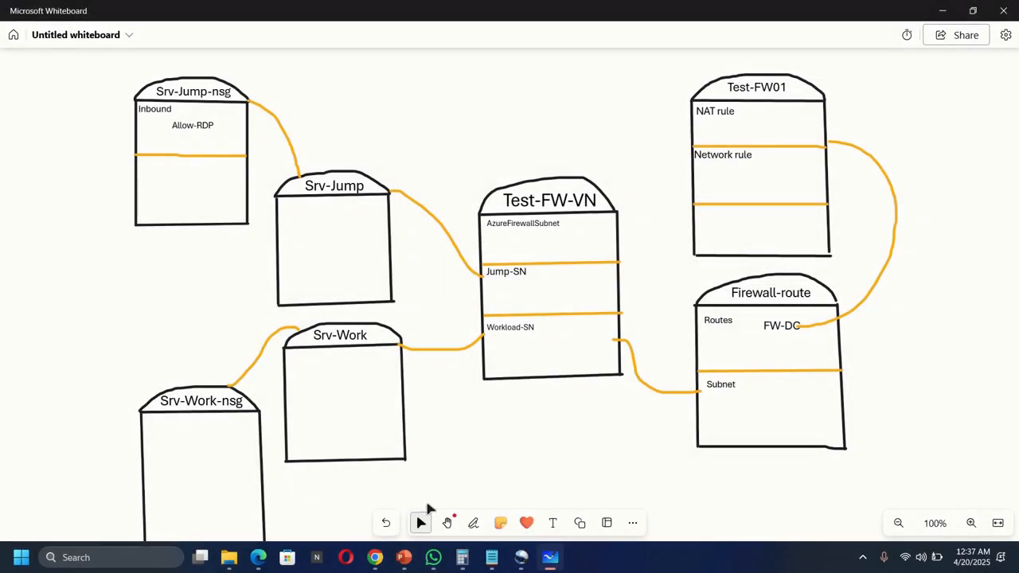
pyautogui.click(375, 557)
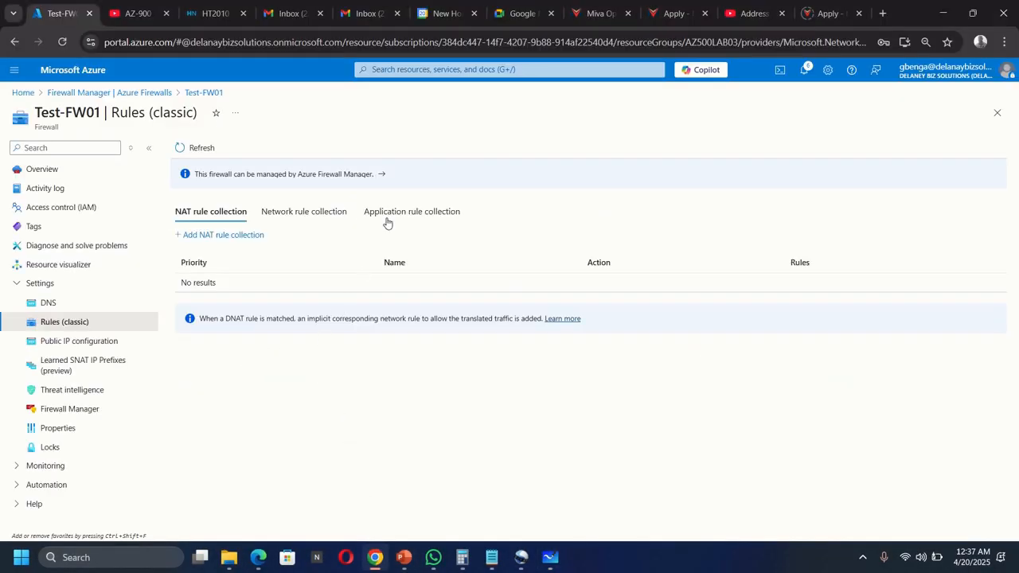
pyautogui.click(550, 557)
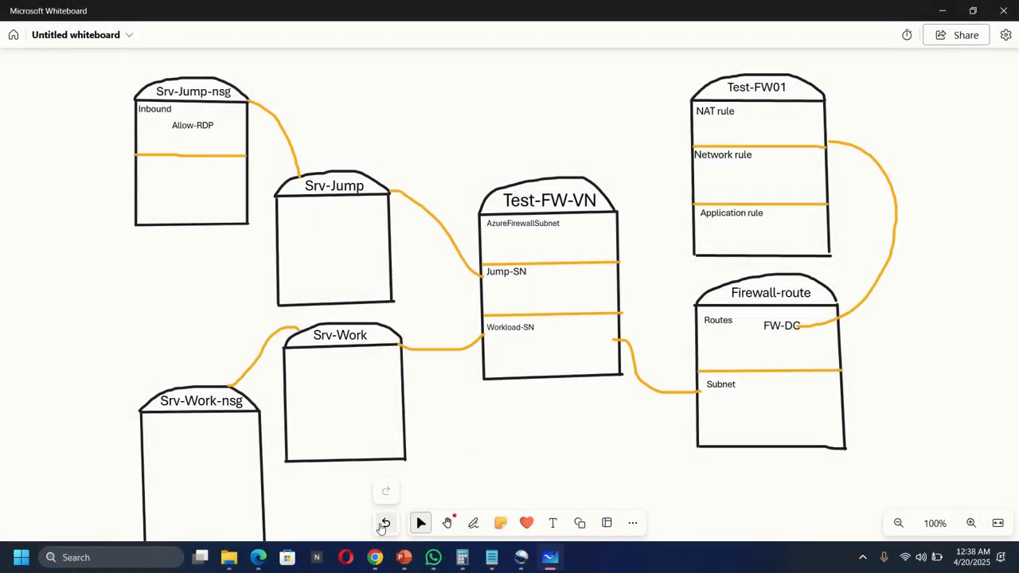
pyautogui.click(375, 557)
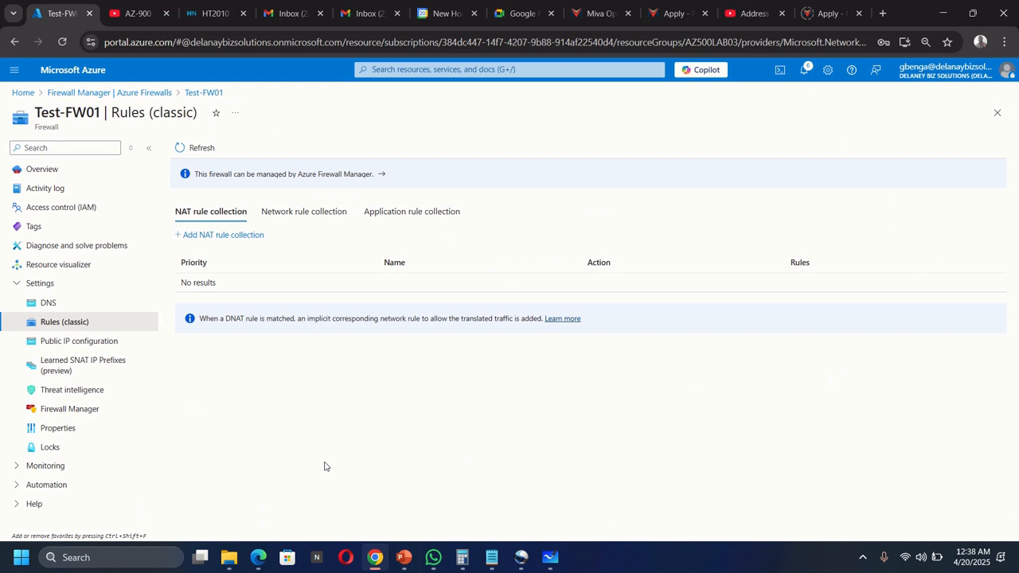
pyautogui.click(399, 213)
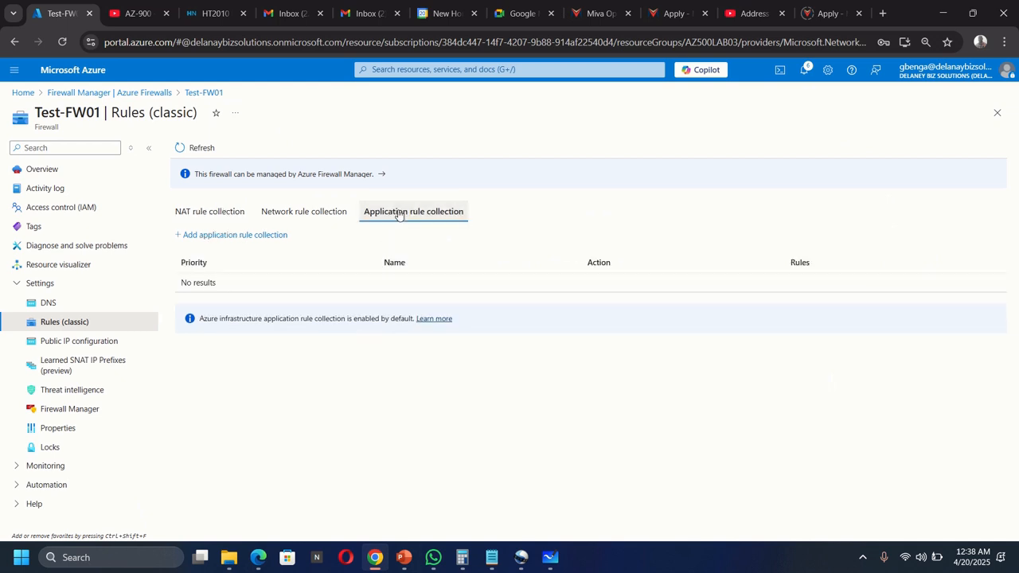
# Step: Start application rule collection App-Coll01 with priority 200 and first rule named AllowGH
pyautogui.click(211, 237)
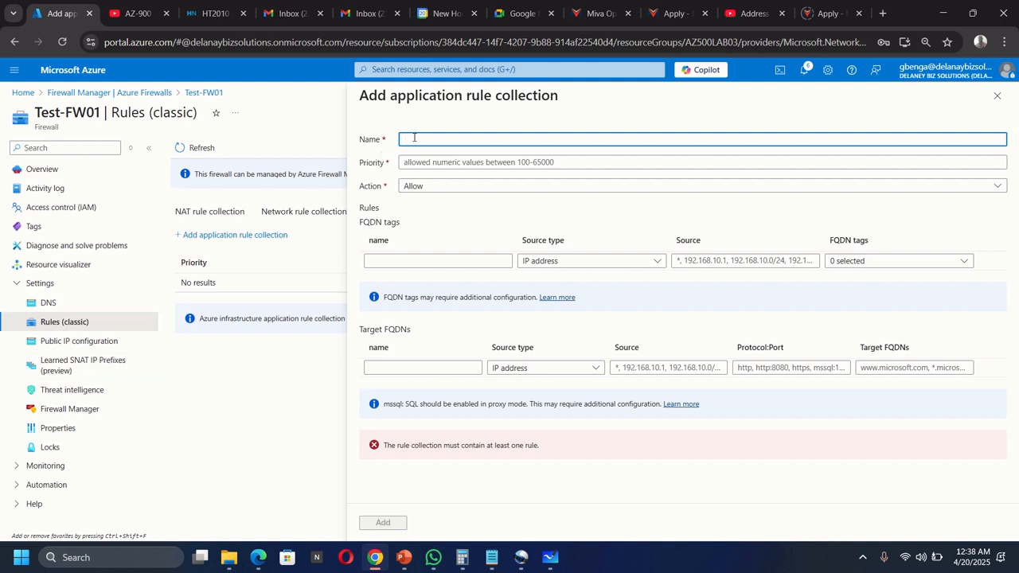
pyautogui.write('App-Coll01')
pyautogui.click(467, 163)
pyautogui.write('200')
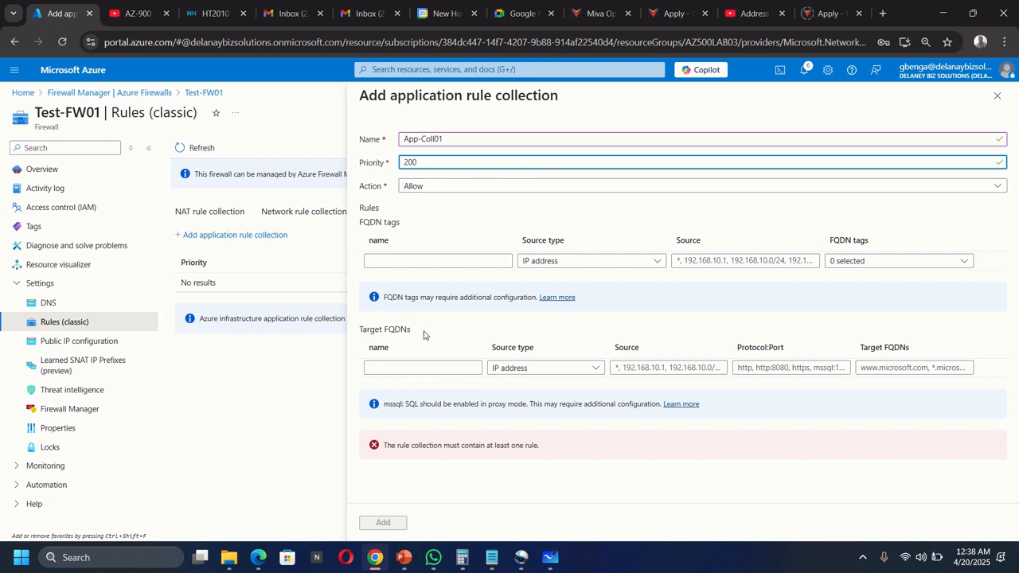
pyautogui.click(410, 365)
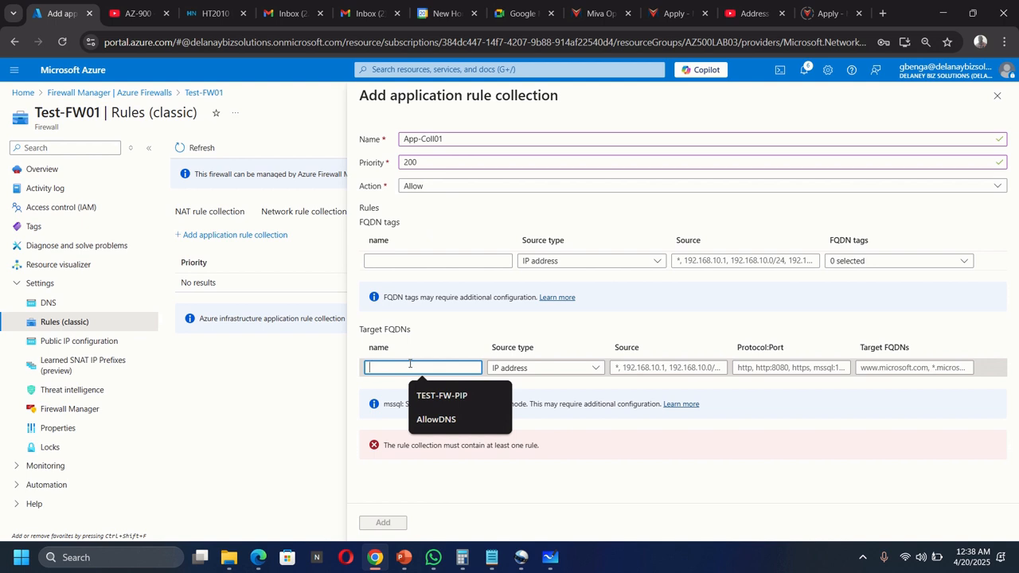
pyautogui.write('Allow')
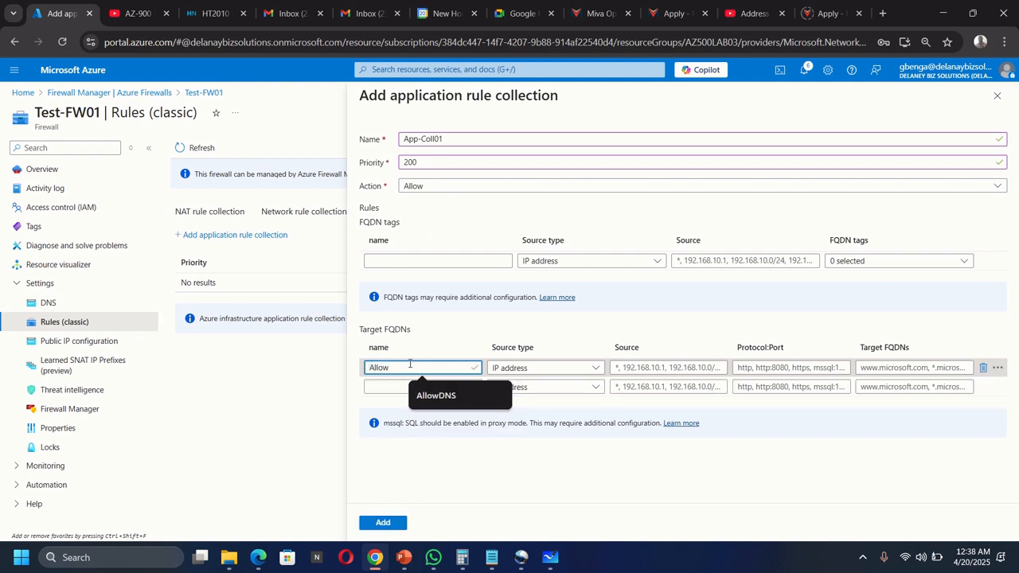
pyautogui.write('G')
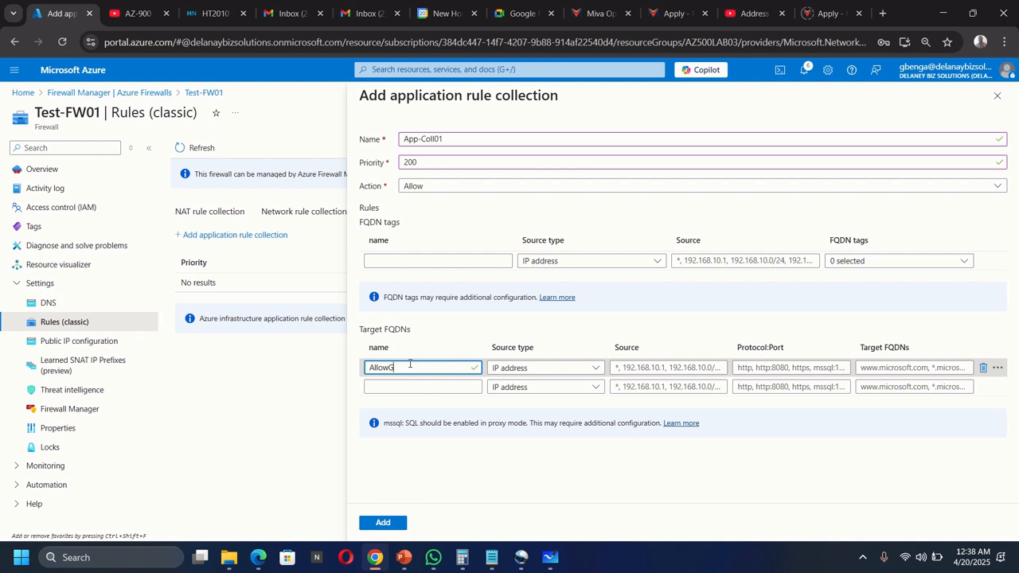
pyautogui.write('H')
pyautogui.click(524, 368)
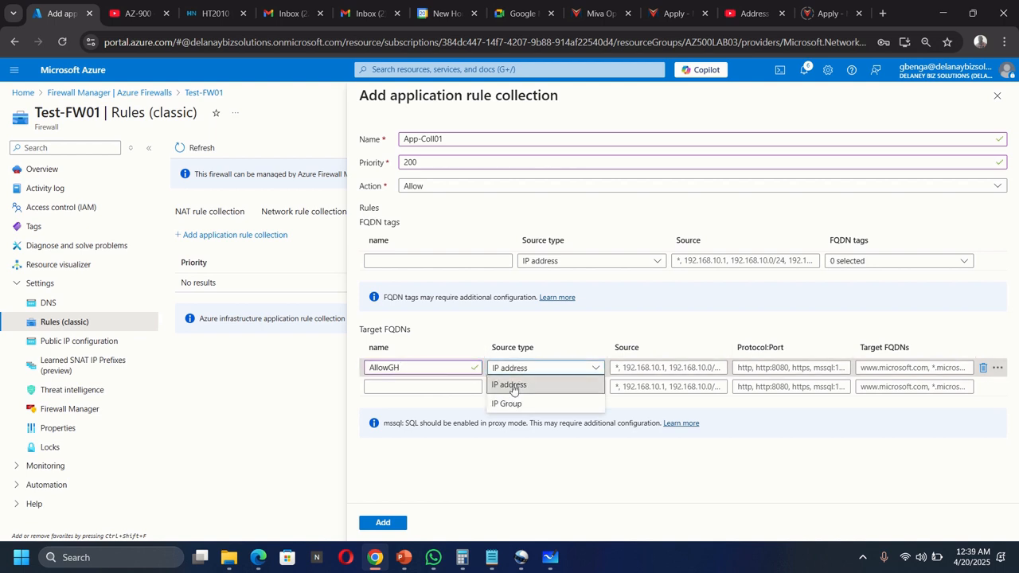
pyautogui.click(510, 386)
pyautogui.click(652, 366)
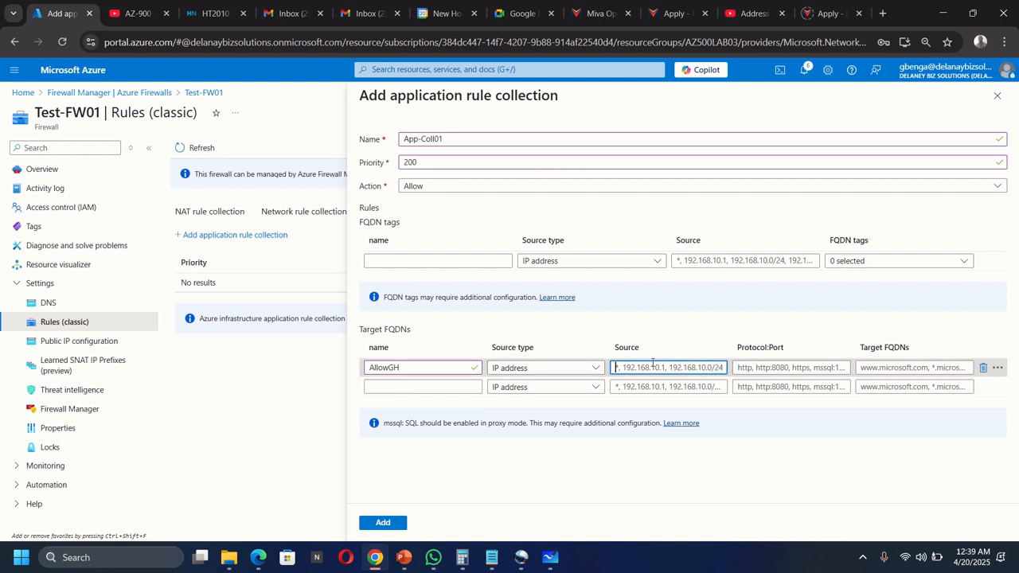
pyautogui.write('10')
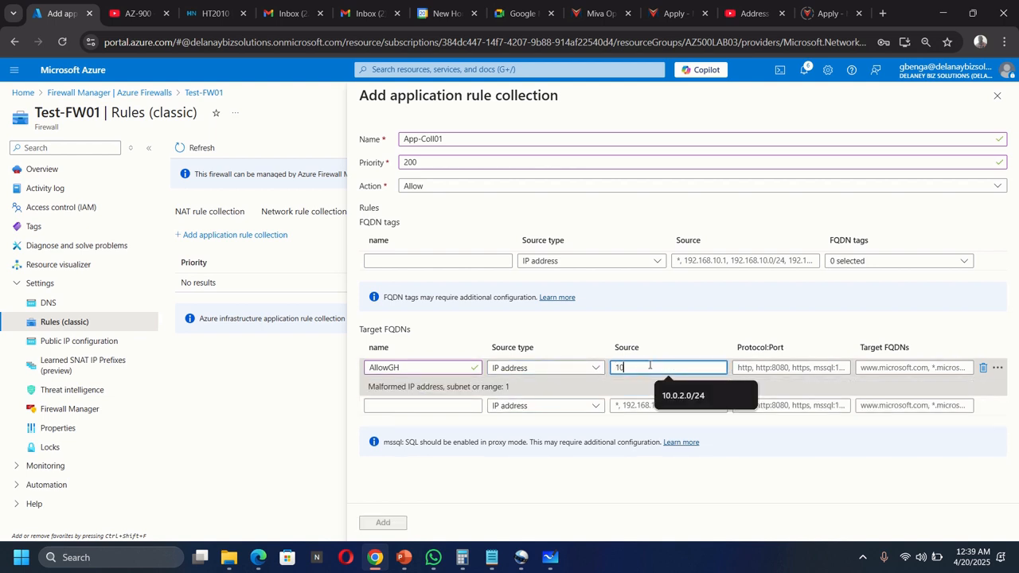
pyautogui.write('.0.2.0')
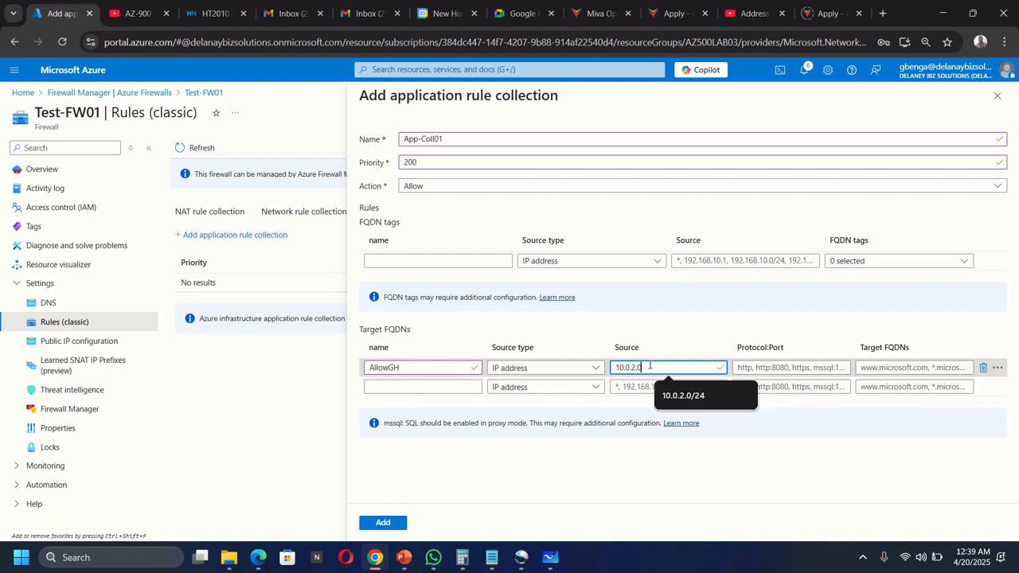
pyautogui.write('/24')
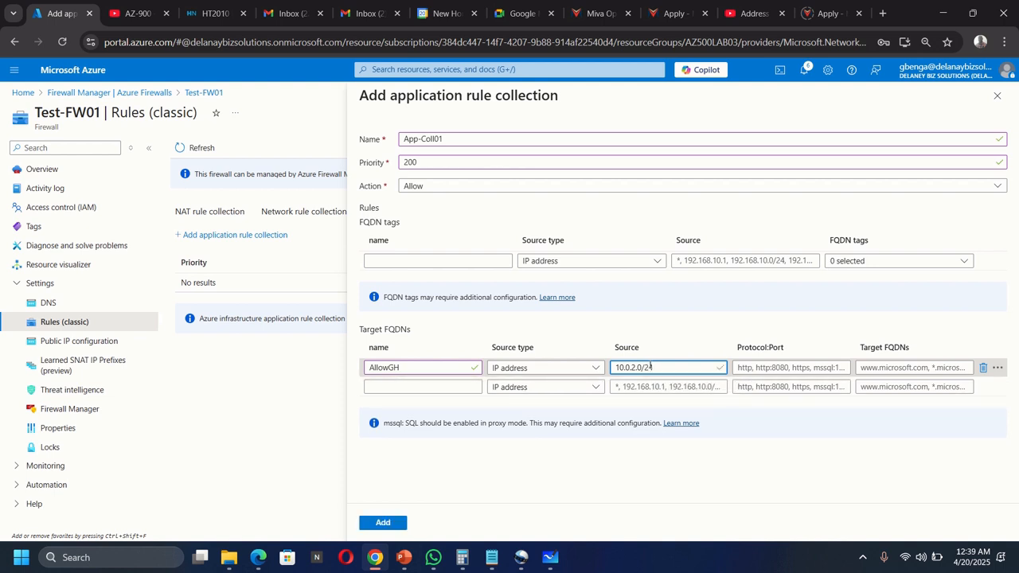
pyautogui.click(741, 367)
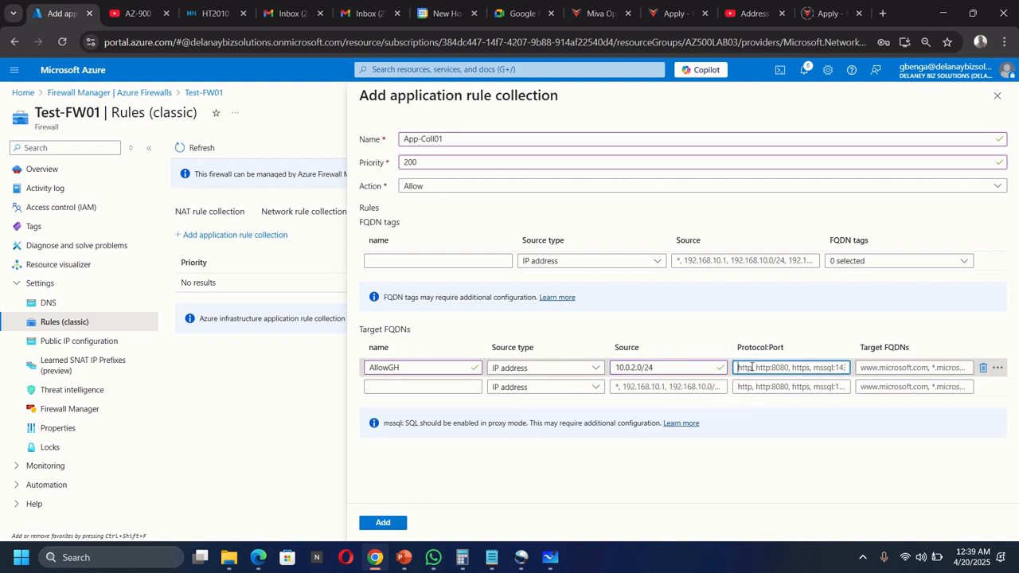
pyautogui.write('http')
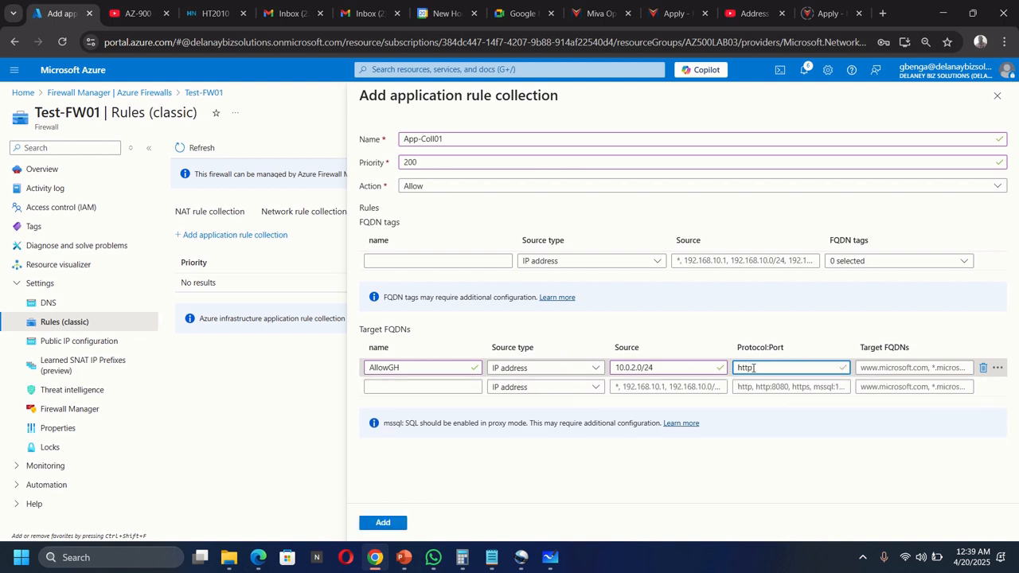
pyautogui.write(':')
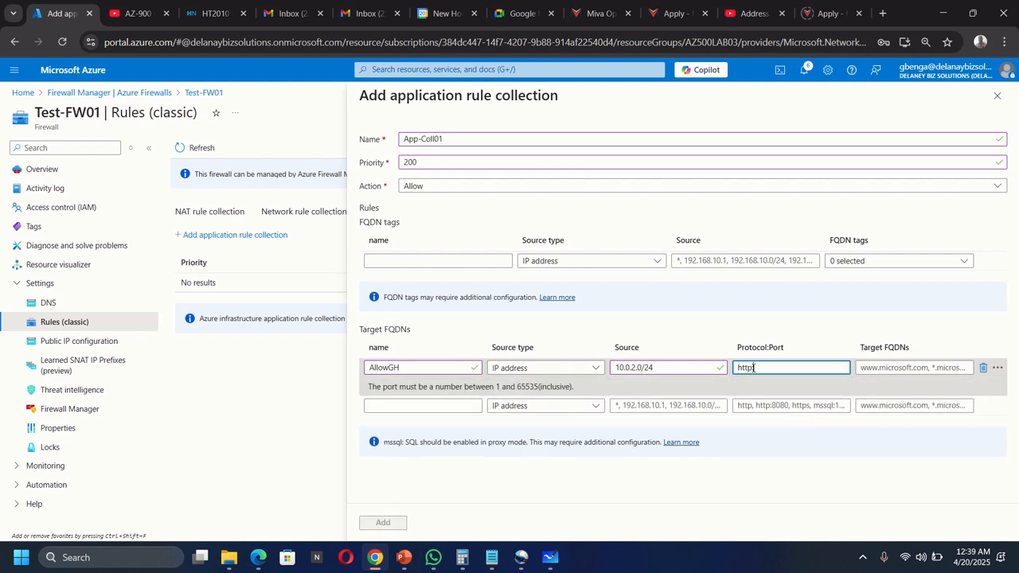
pyautogui.write('80')
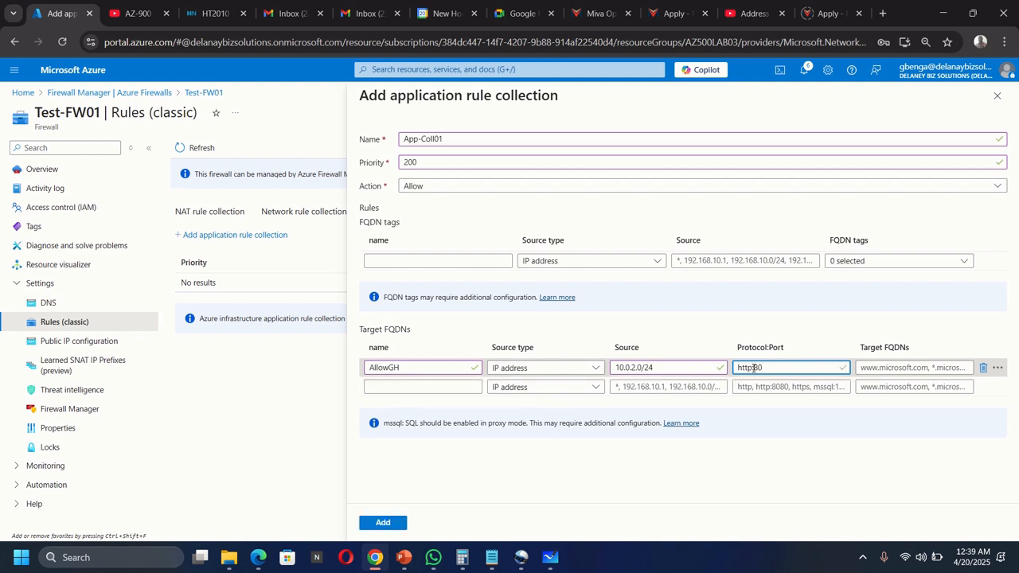
pyautogui.write(',htt')
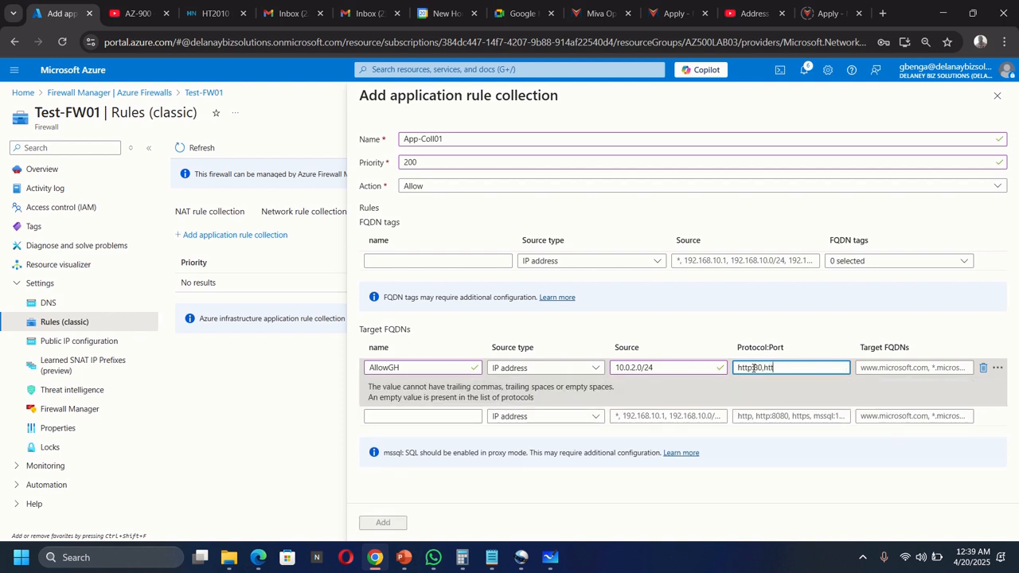
pyautogui.write('ps:')
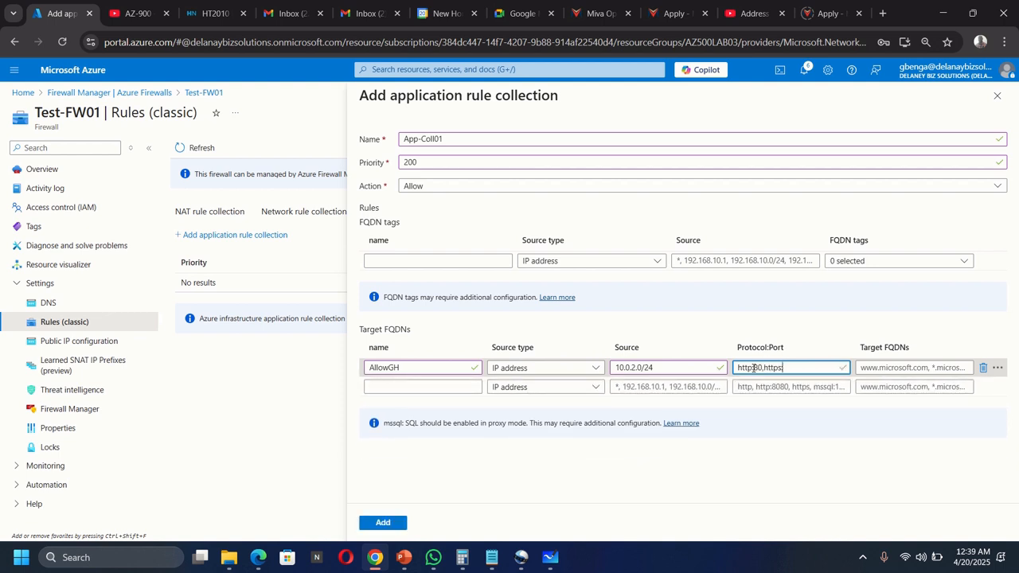
pyautogui.write('443')
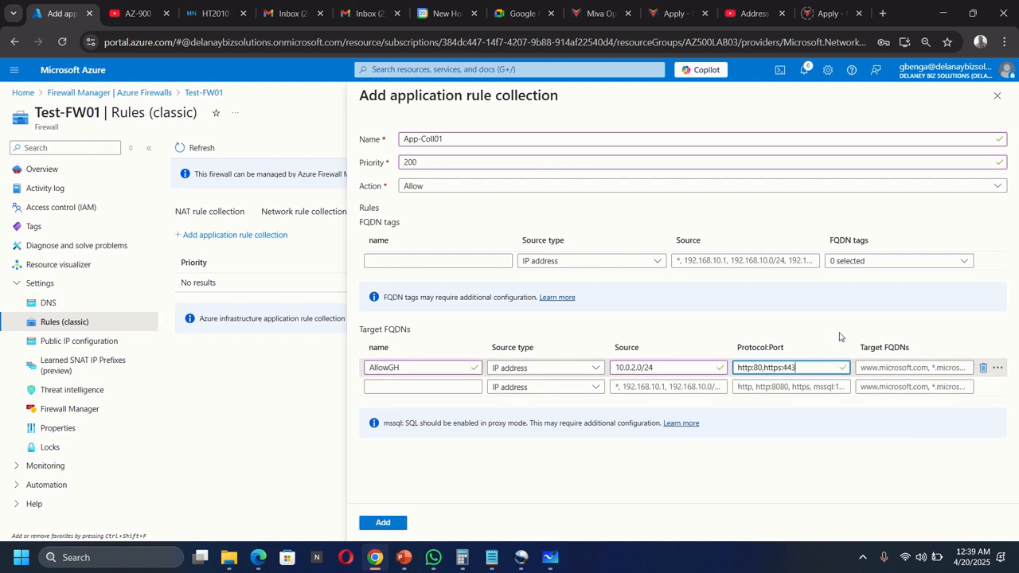
pyautogui.click(876, 368)
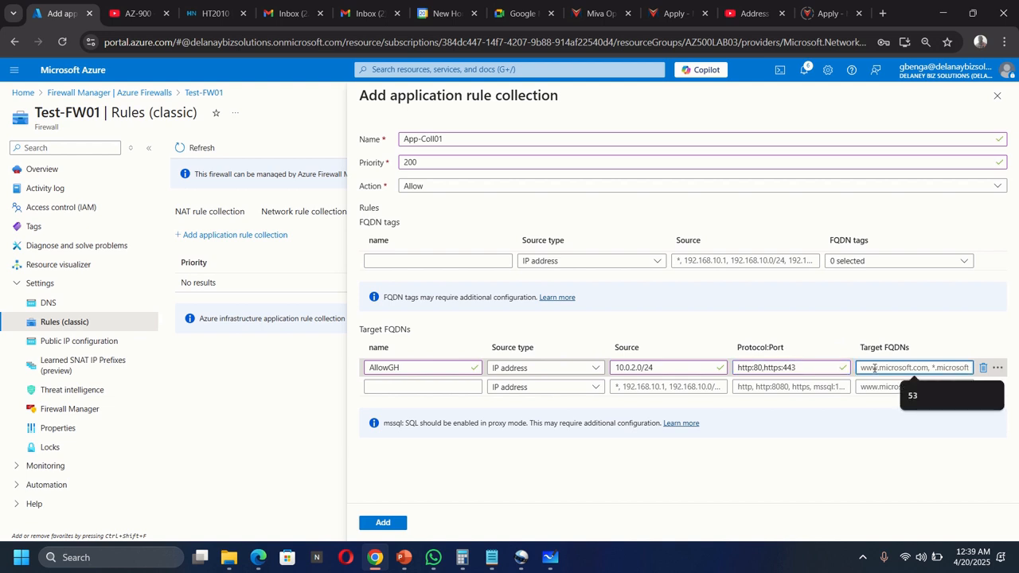
pyautogui.write('www')
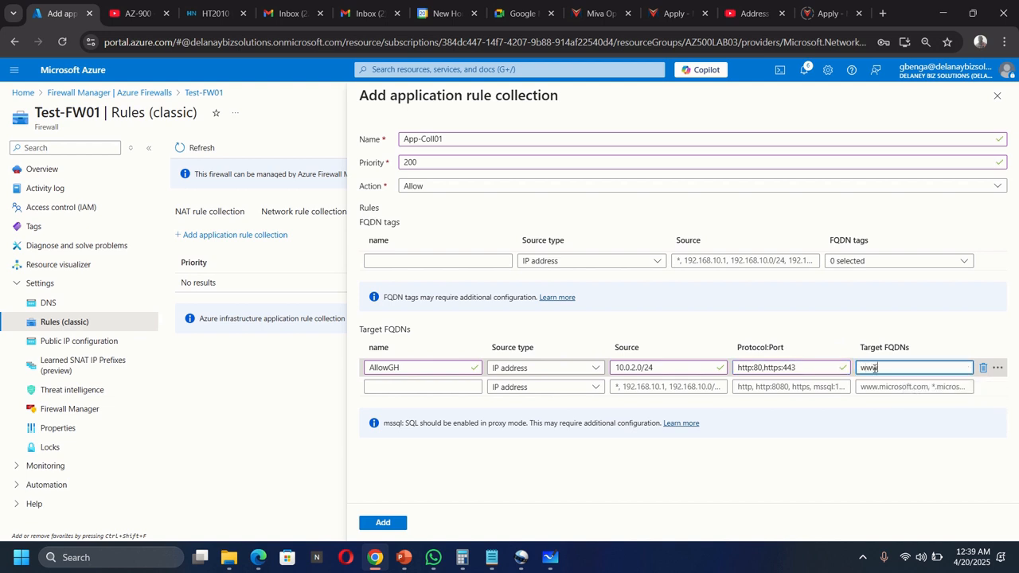
pyautogui.write('.bing.com')
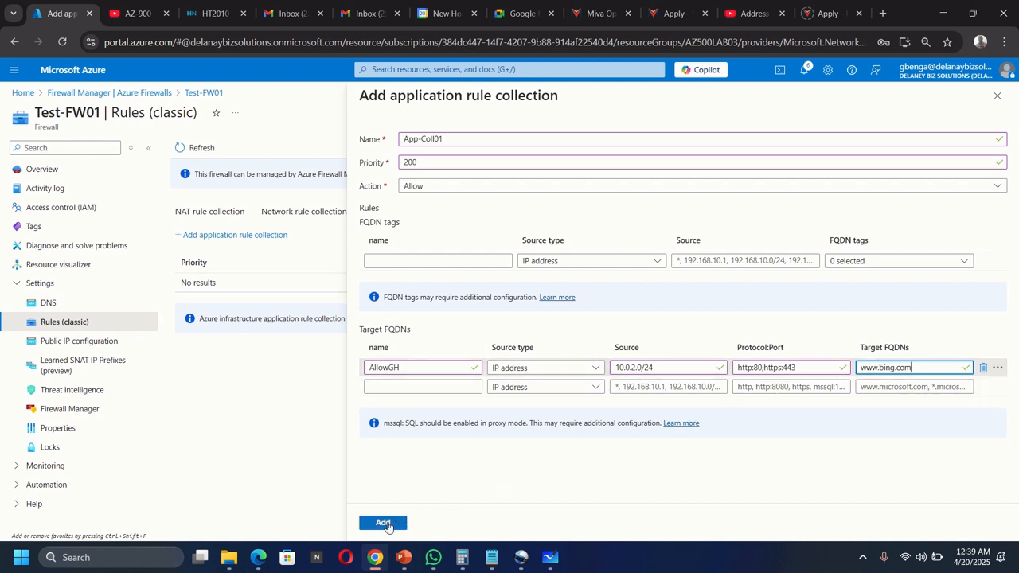
# Step: Add the collection, check the firewall update in Notifications, and return to the diagram
pyautogui.click(384, 523)
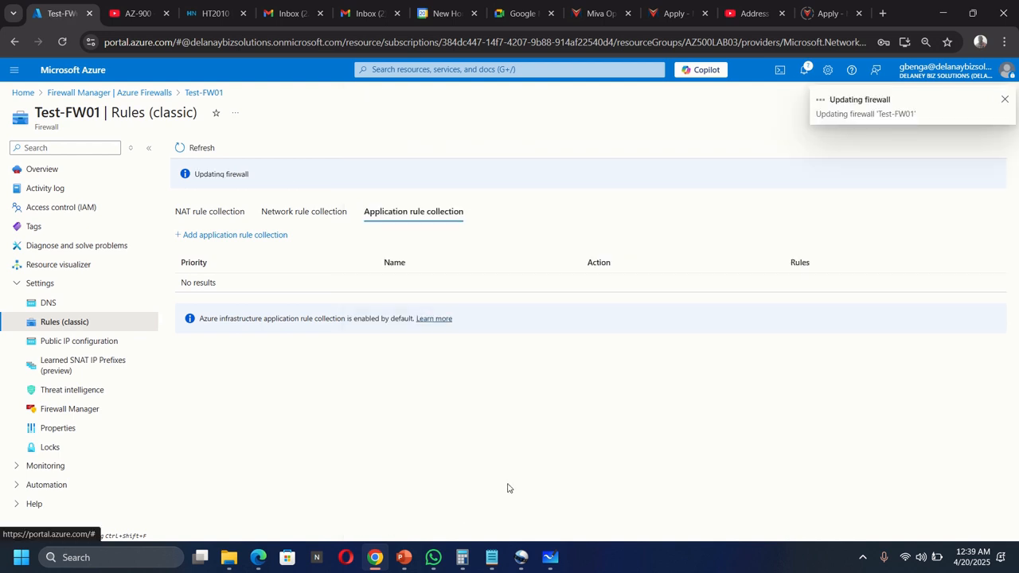
pyautogui.click(804, 72)
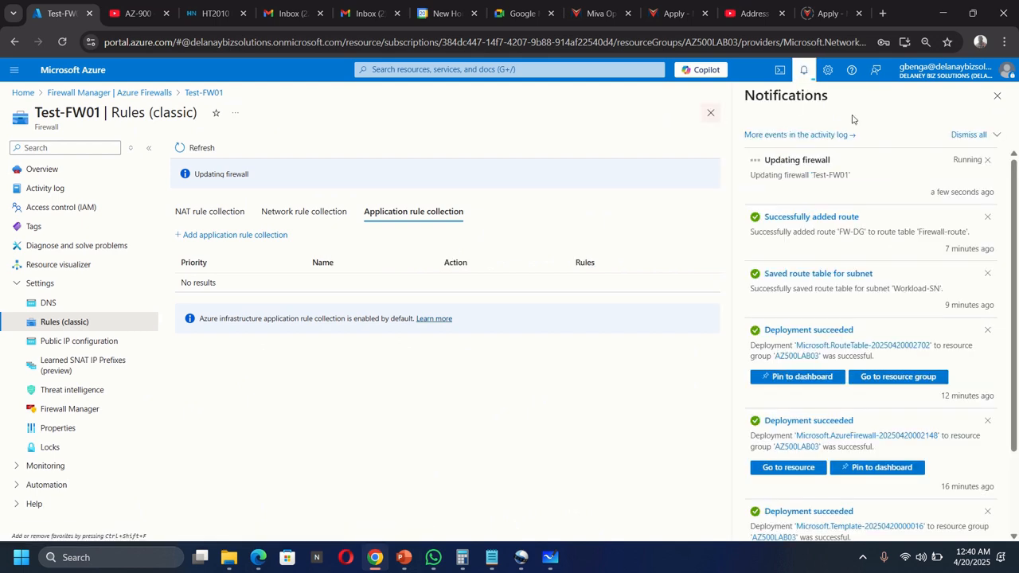
pyautogui.click(997, 95)
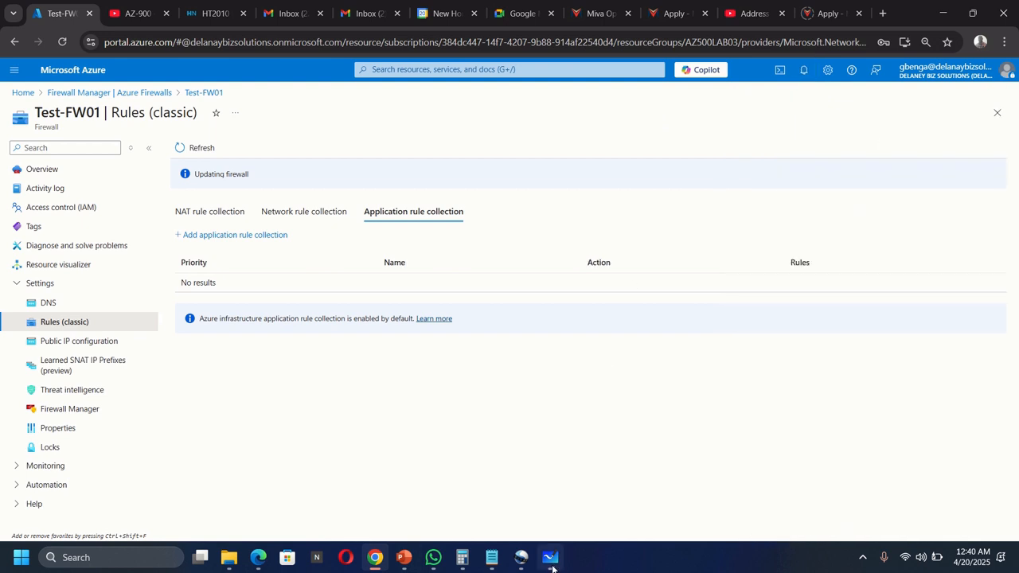
pyautogui.click(550, 558)
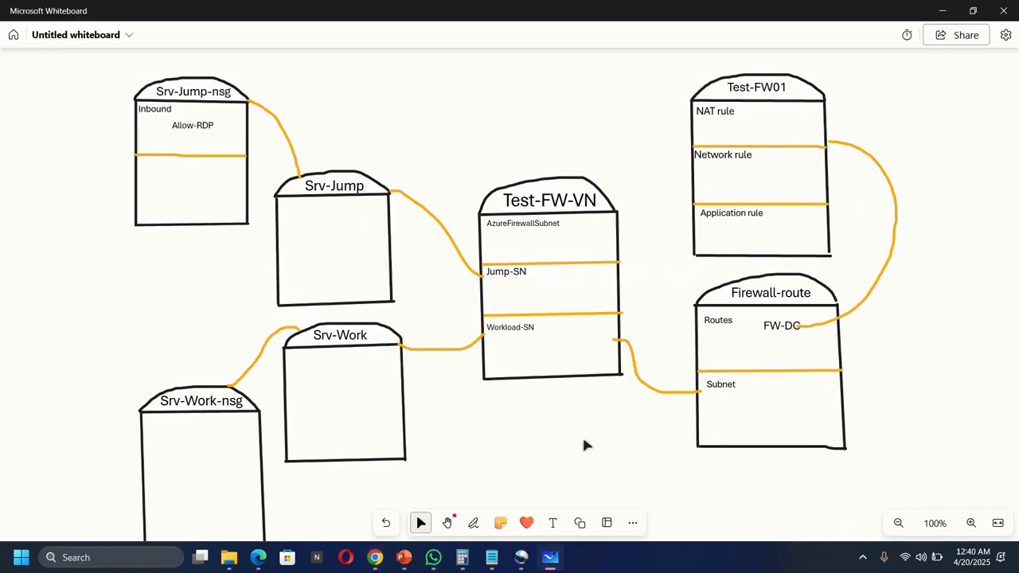
# Step: Add a resized App-Coll01 text label under Application rule in the Test-FW01 box
pyautogui.click(552, 523)
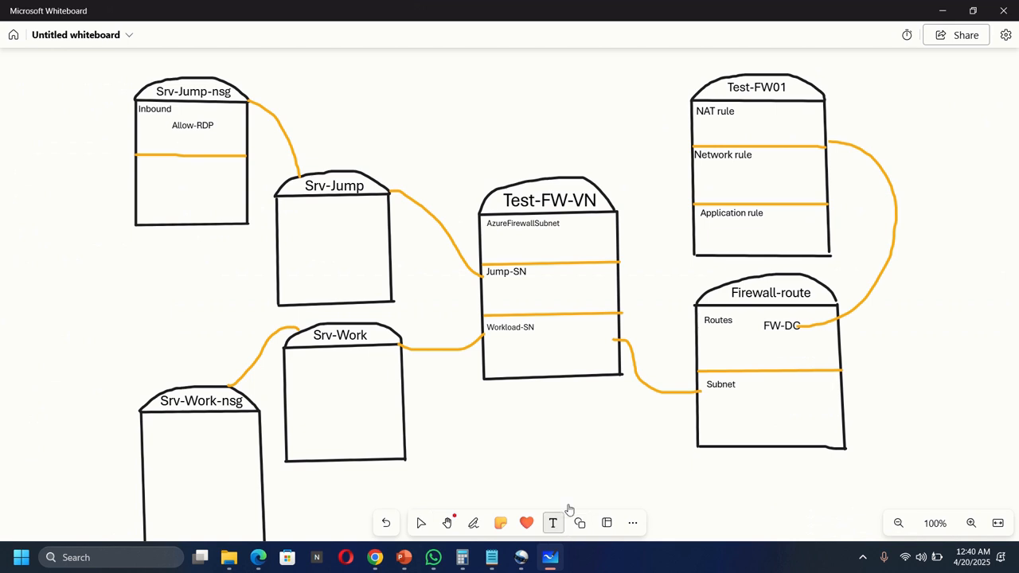
pyautogui.click(727, 230)
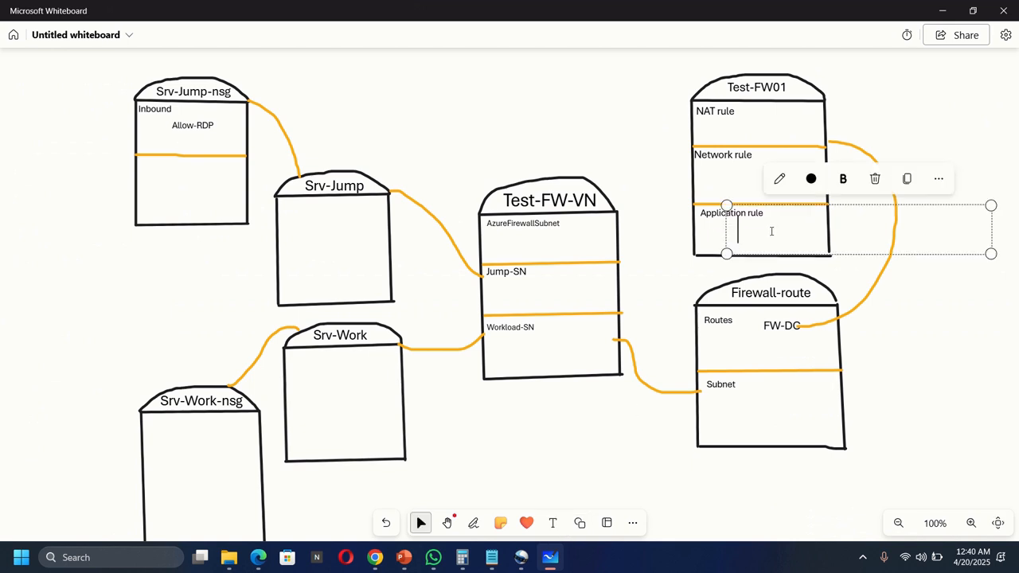
pyautogui.write('A')
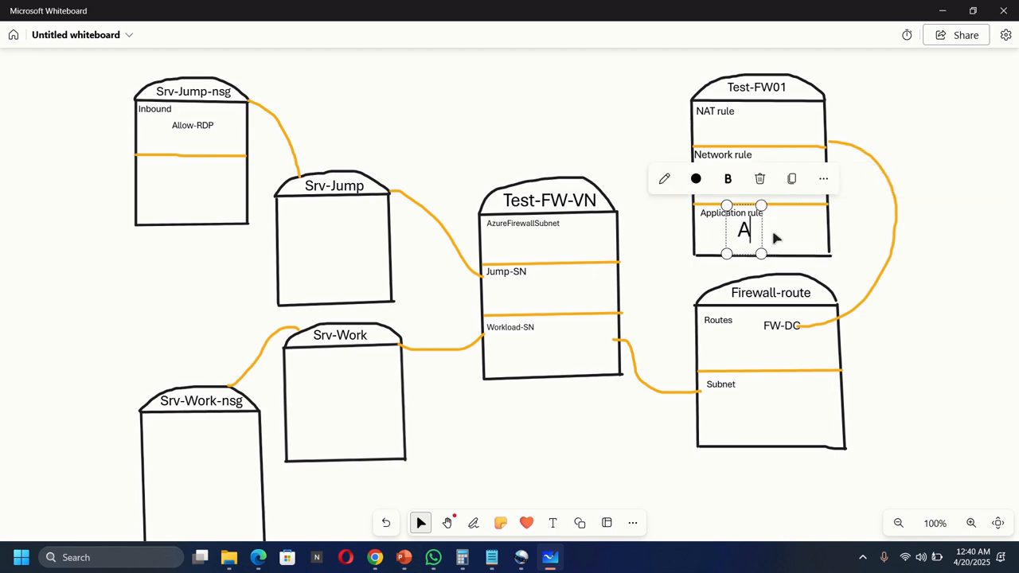
pyautogui.write('pp')
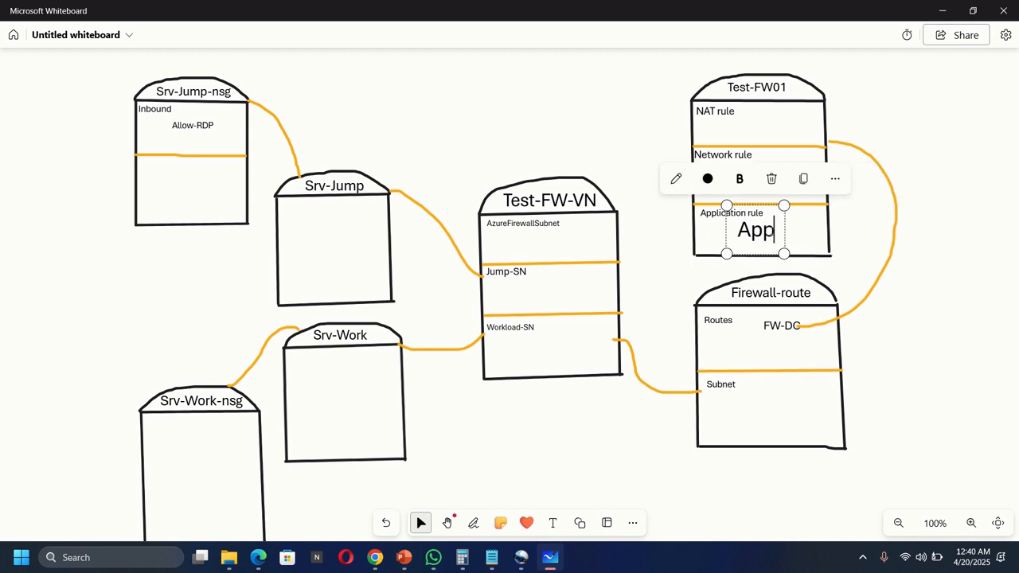
pyautogui.write('-C')
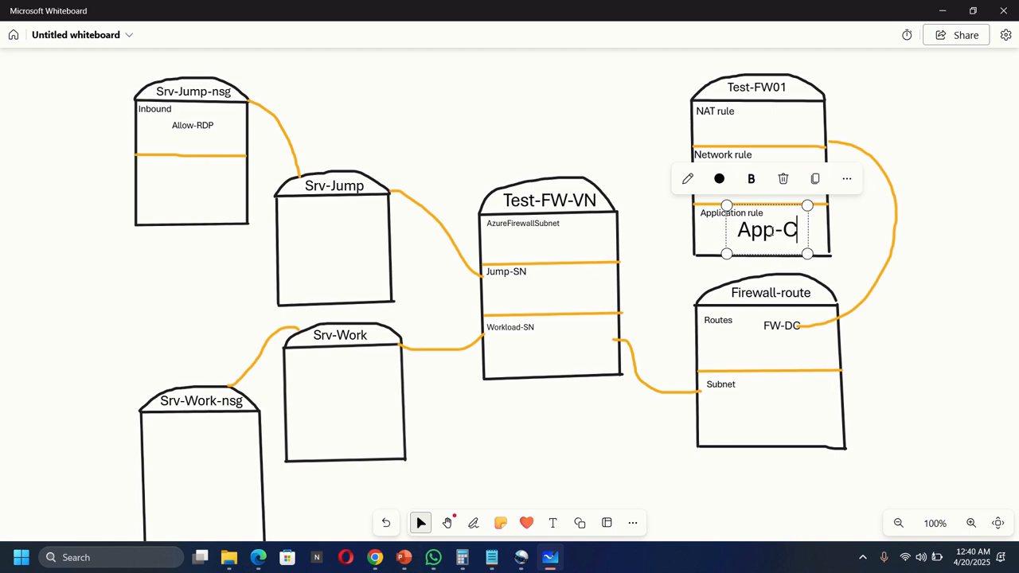
pyautogui.write('oll01')
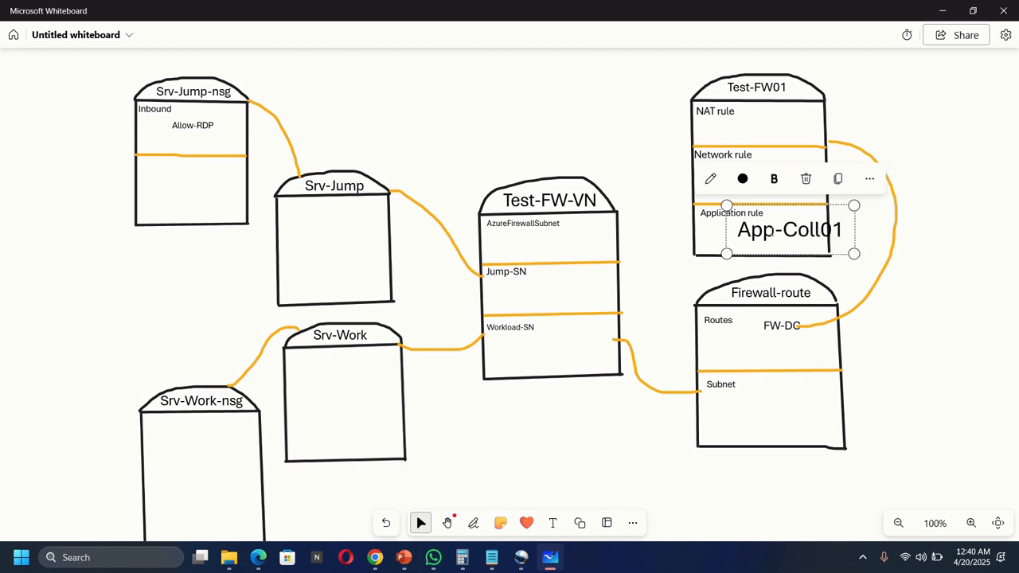
pyautogui.press('Escape')
pyautogui.moveTo(849, 253); pyautogui.dragTo(793, 209)
pyautogui.moveTo(726, 235); pyautogui.dragTo(732, 213)
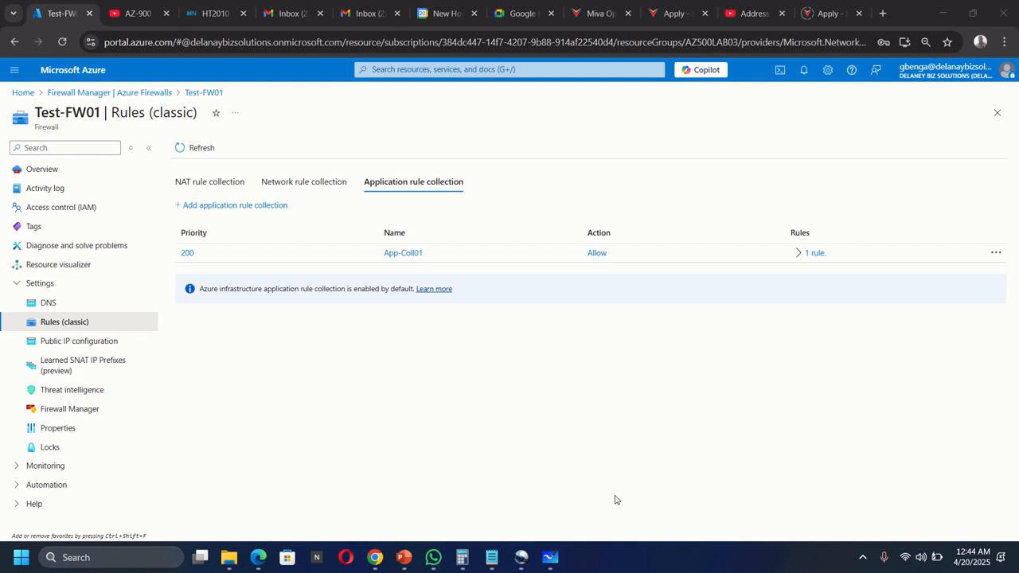
# Step: Start network rule collection Net-Coll01 with priority 200
pyautogui.click(311, 188)
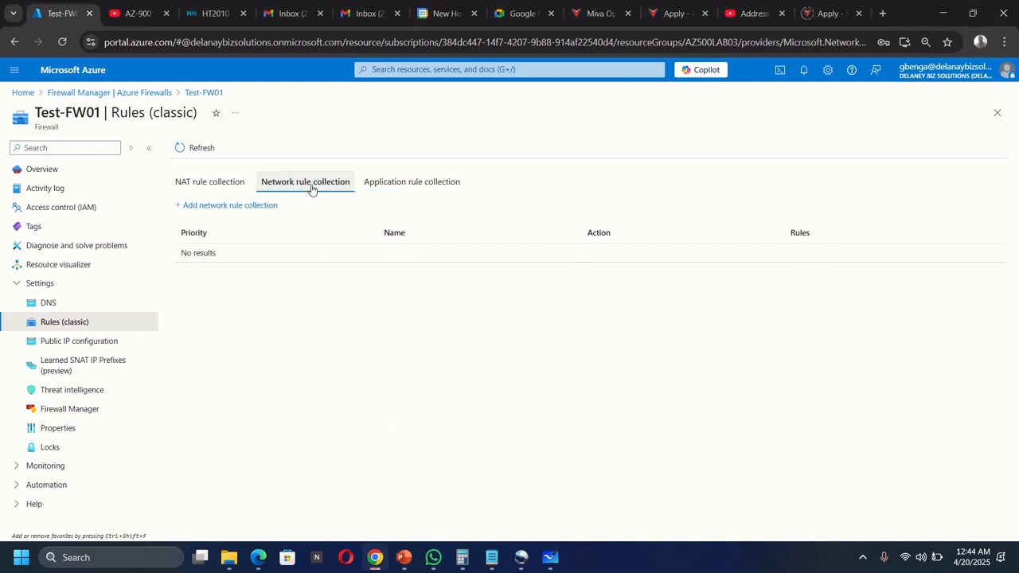
pyautogui.click(220, 205)
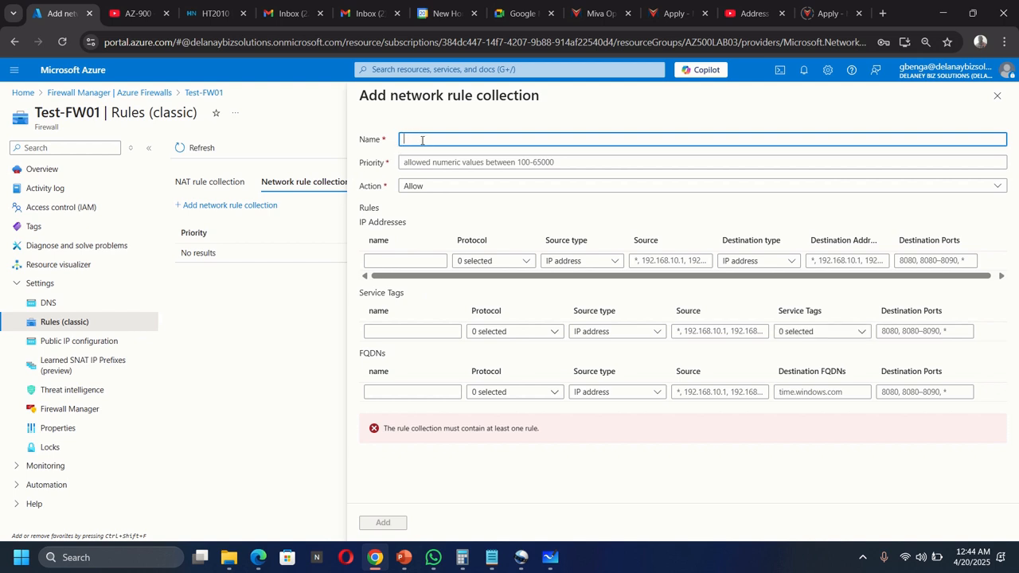
pyautogui.write('Net-Coll01')
pyautogui.click(463, 162)
pyautogui.write('2')
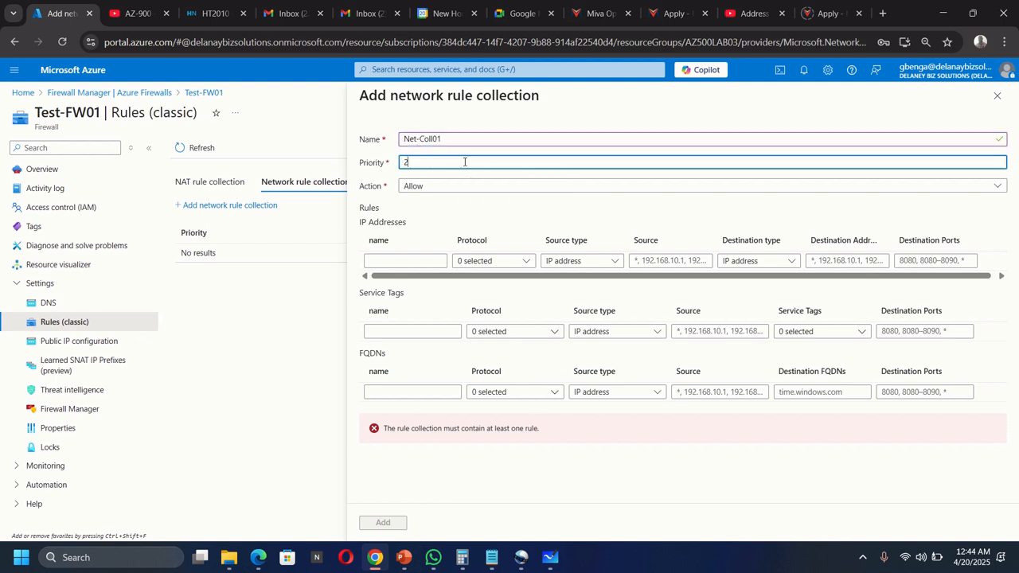
pyautogui.write('00')
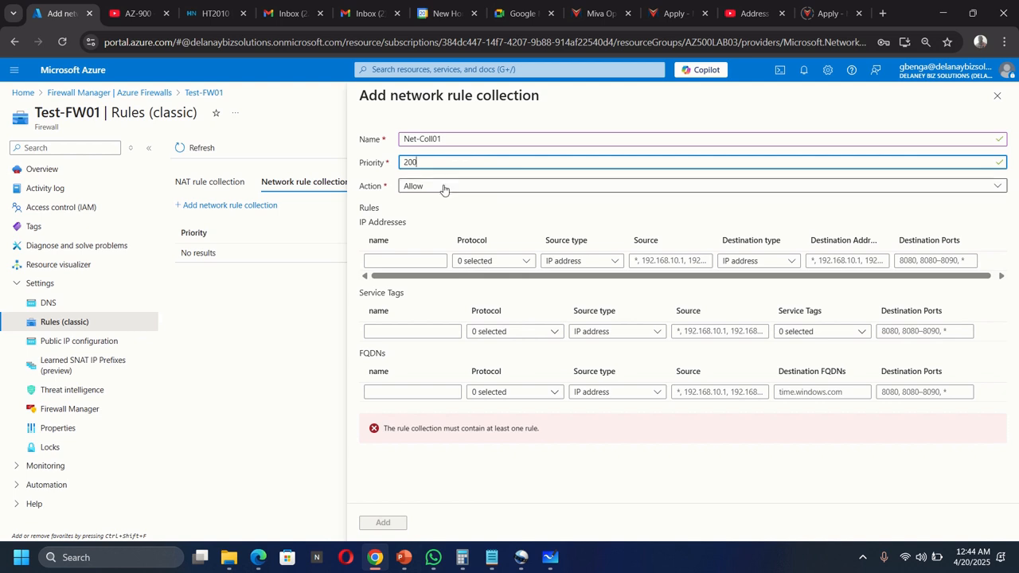
# Step: Add rule AllowDNS using UDP with IP address source 10.0.2.0/24
pyautogui.click(404, 262)
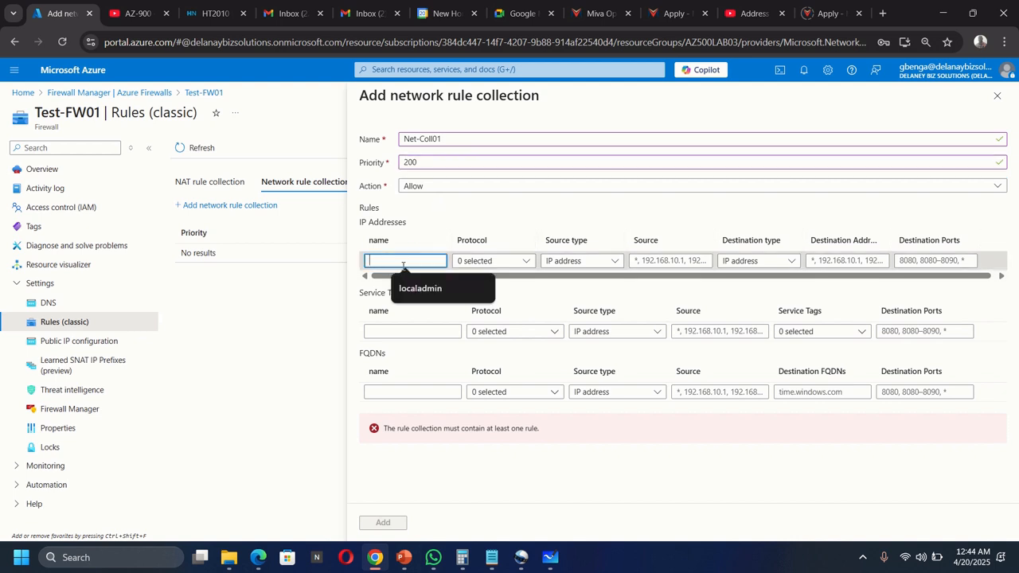
pyautogui.write('A')
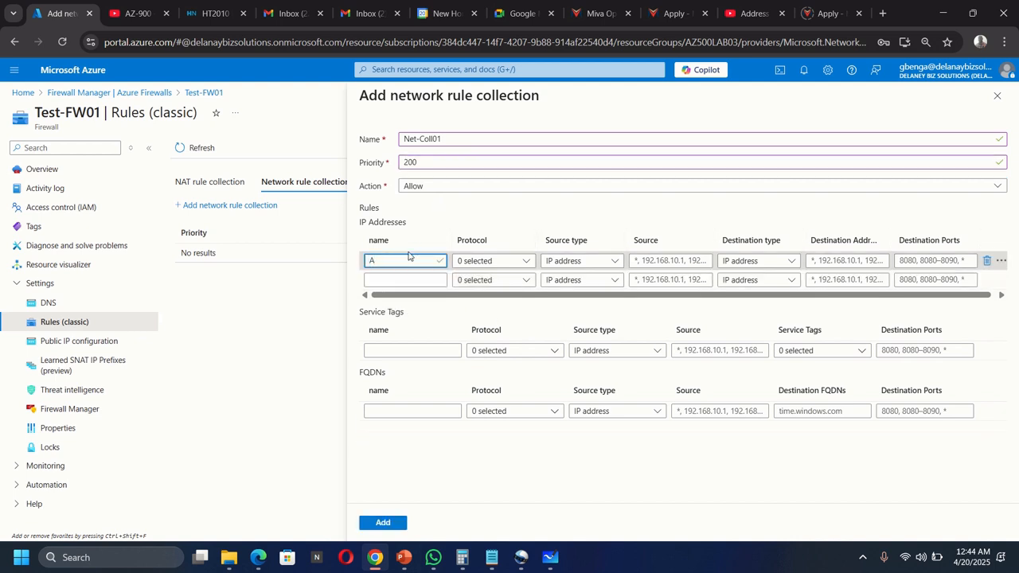
pyautogui.write('llowDNS')
pyautogui.click(490, 265)
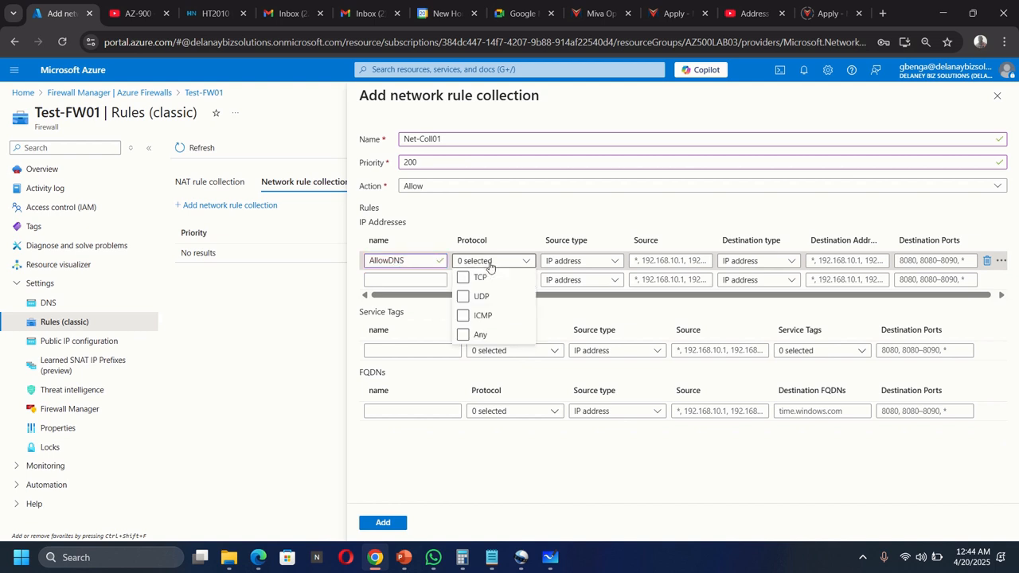
pyautogui.click(463, 297)
pyautogui.click(586, 260)
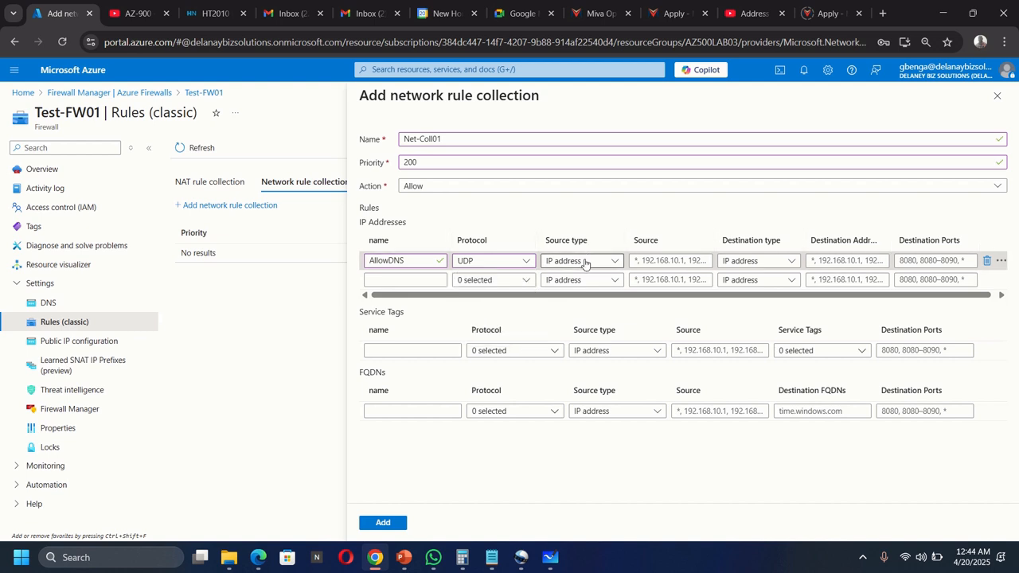
pyautogui.click(586, 260)
pyautogui.click(570, 275)
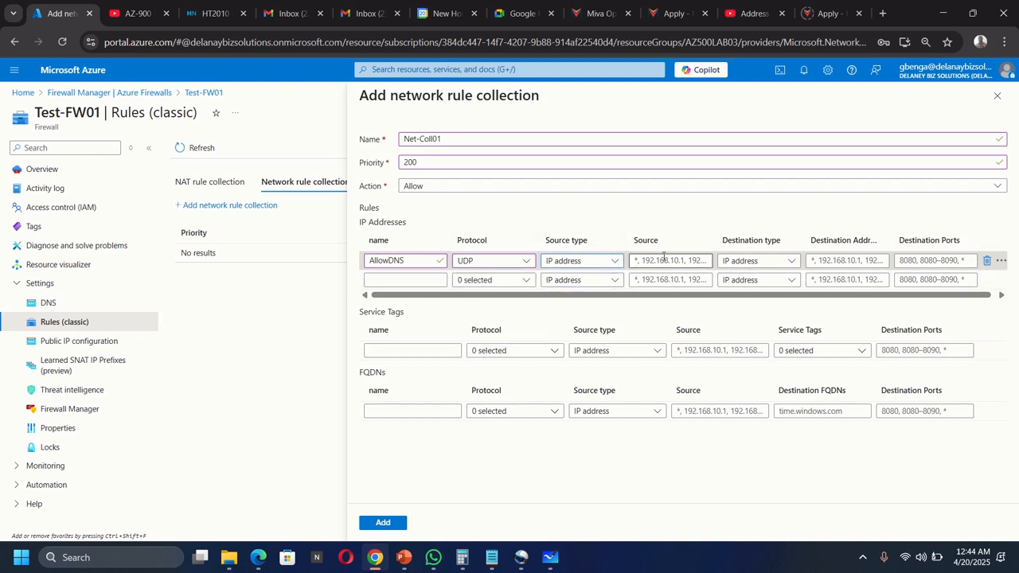
pyautogui.click(663, 255)
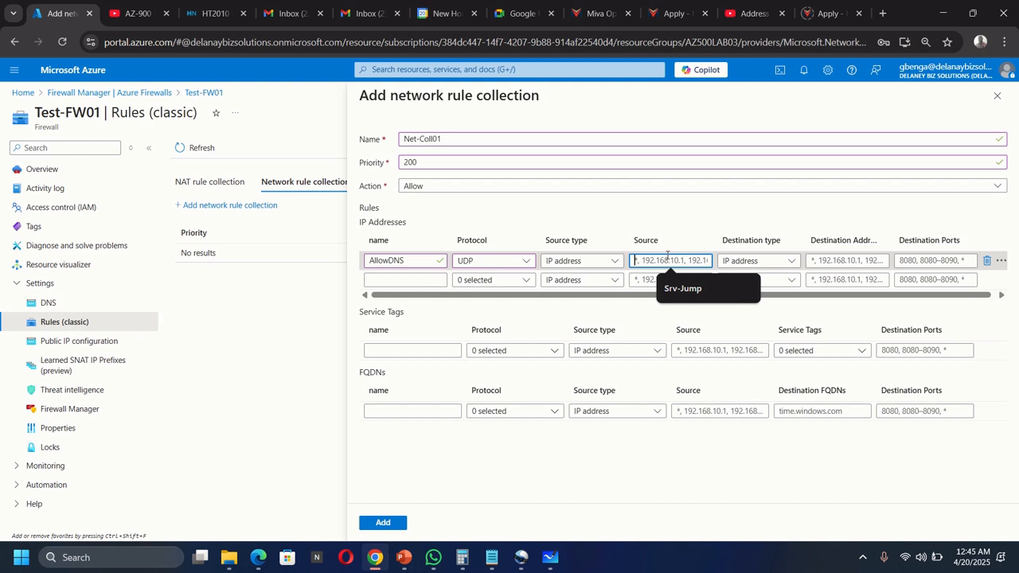
pyautogui.write('10')
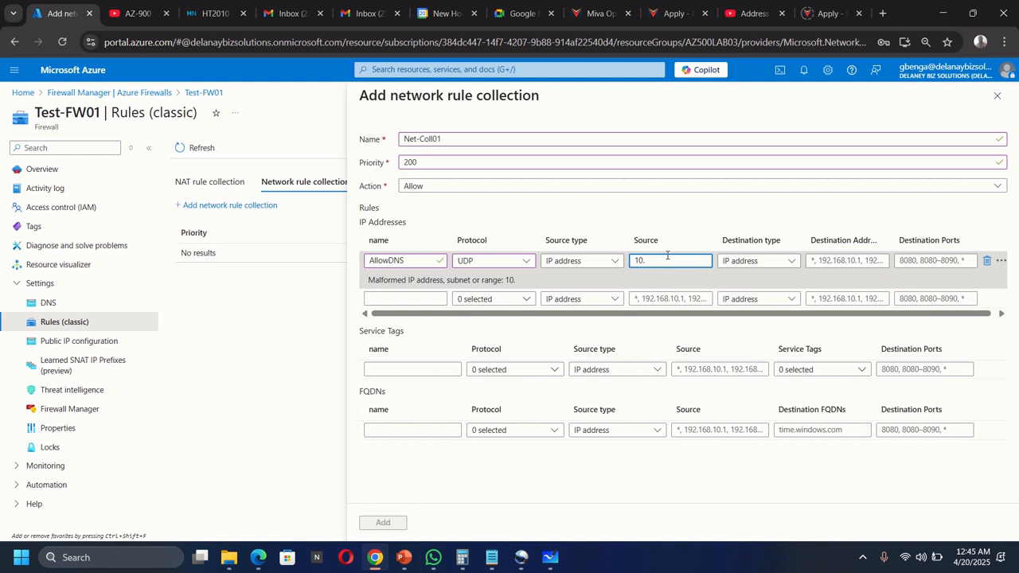
pyautogui.write('.0.2.0/24')
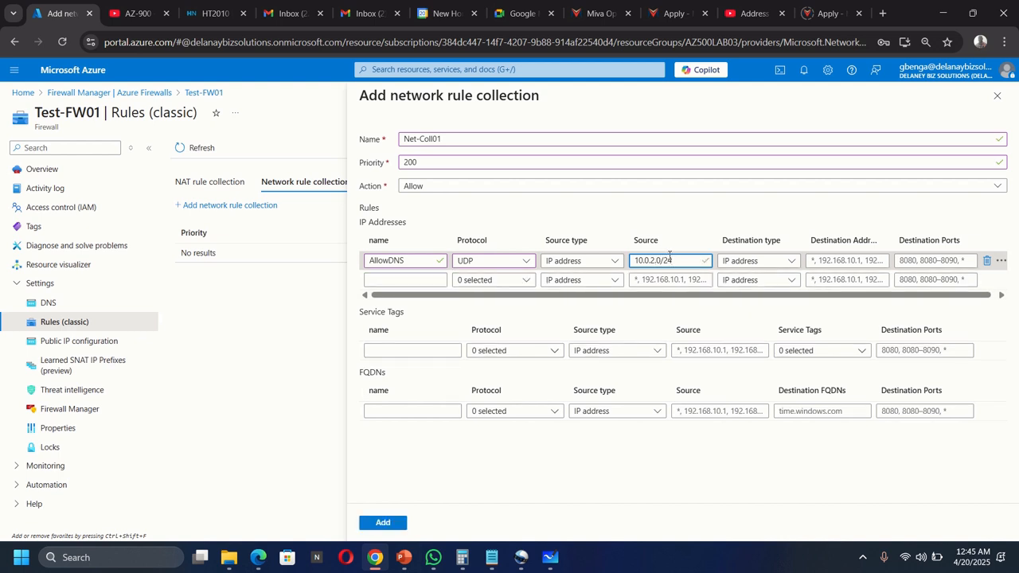
# Step: Give AllowDNS IP destinations 209.244.0.3,209.244.0.4 on port 53 and add the Net-Coll01 collection
pyautogui.click(776, 264)
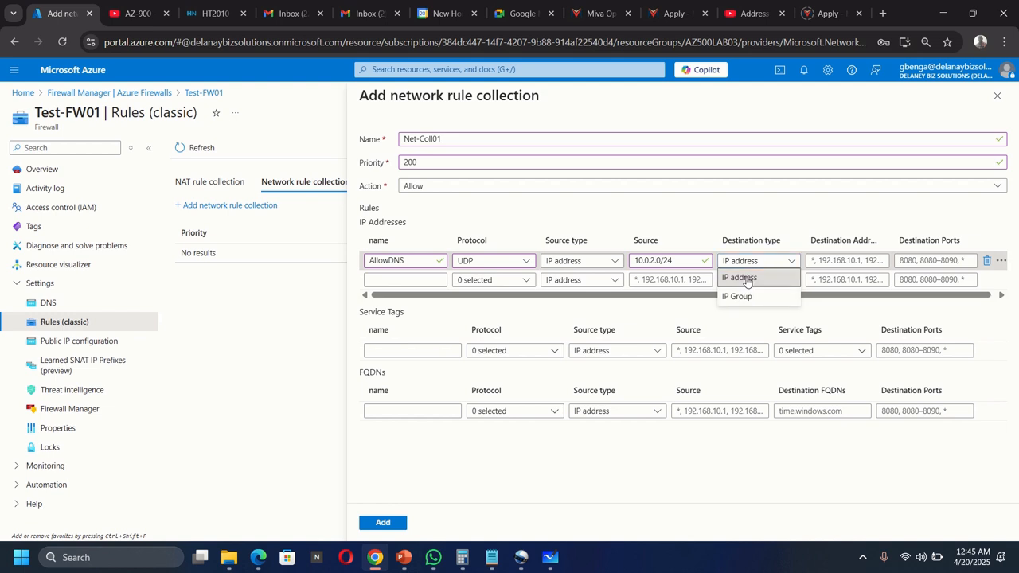
pyautogui.click(840, 265)
pyautogui.click(842, 261)
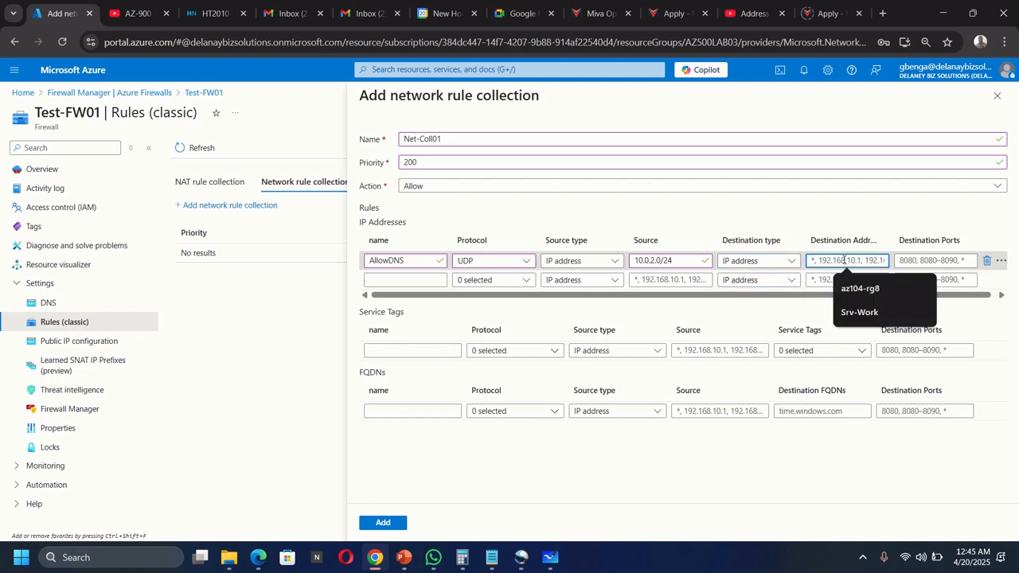
pyautogui.write('20')
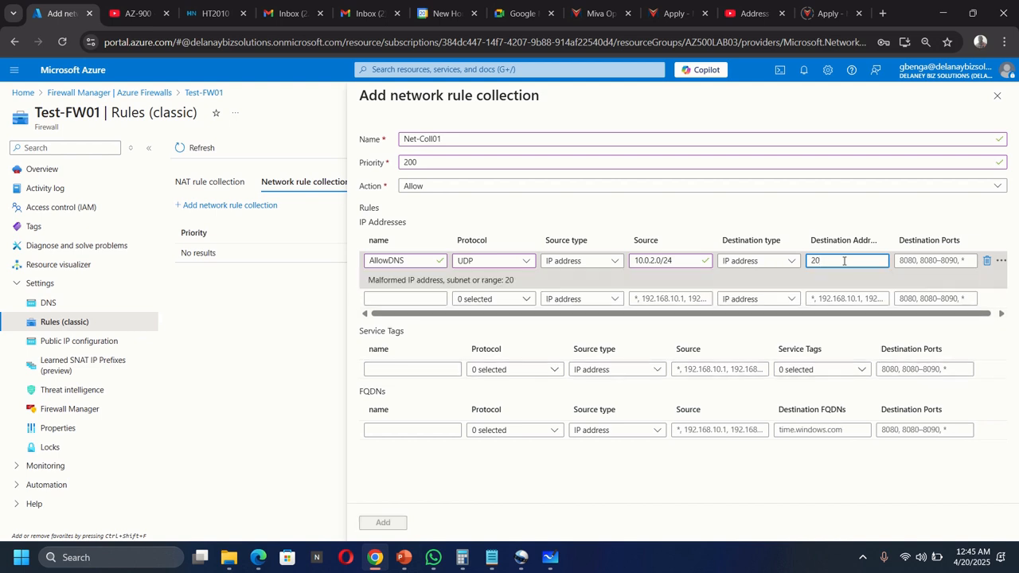
pyautogui.write('9.244.0.3')
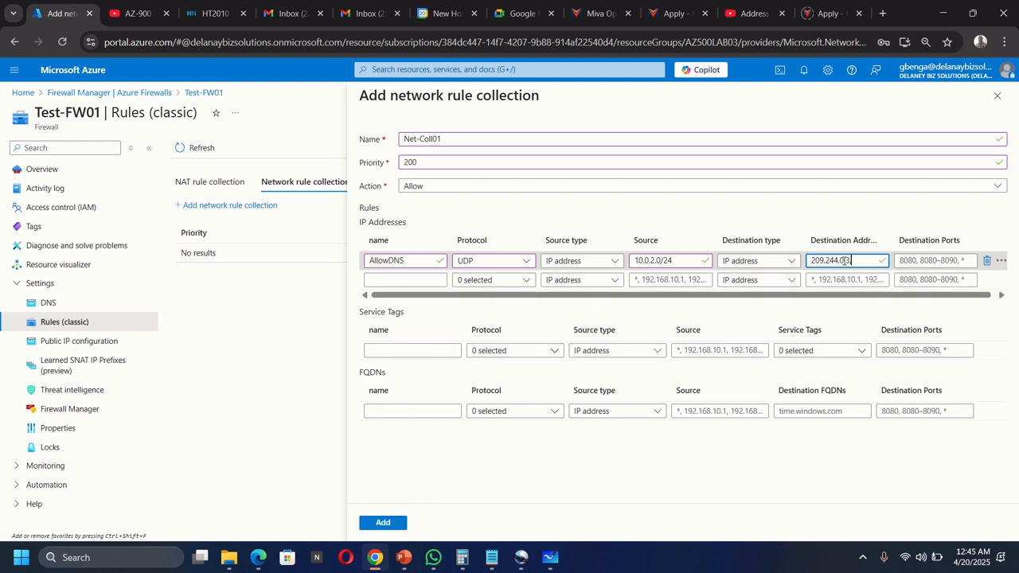
pyautogui.write(',209')
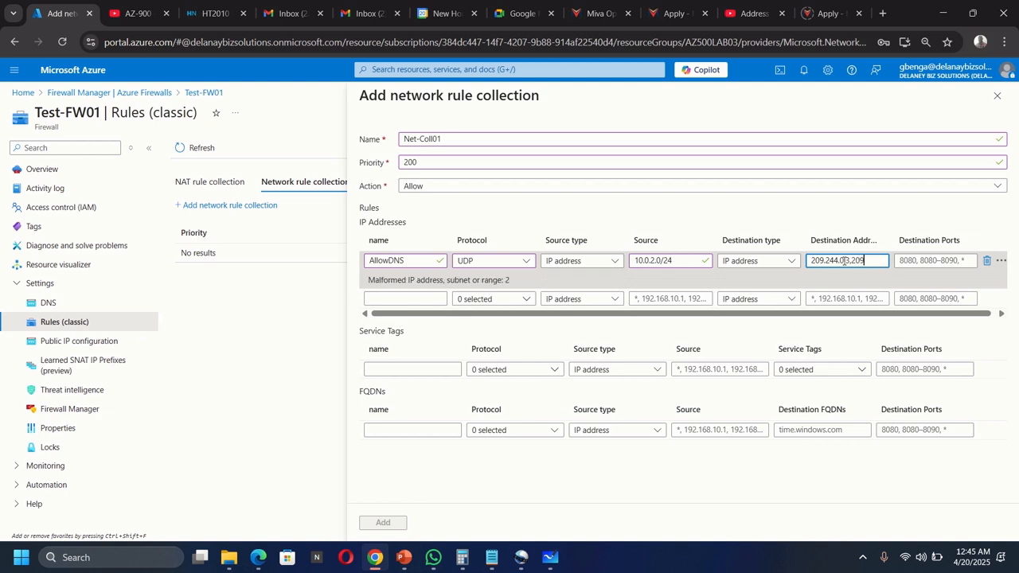
pyautogui.write('.244.0.4')
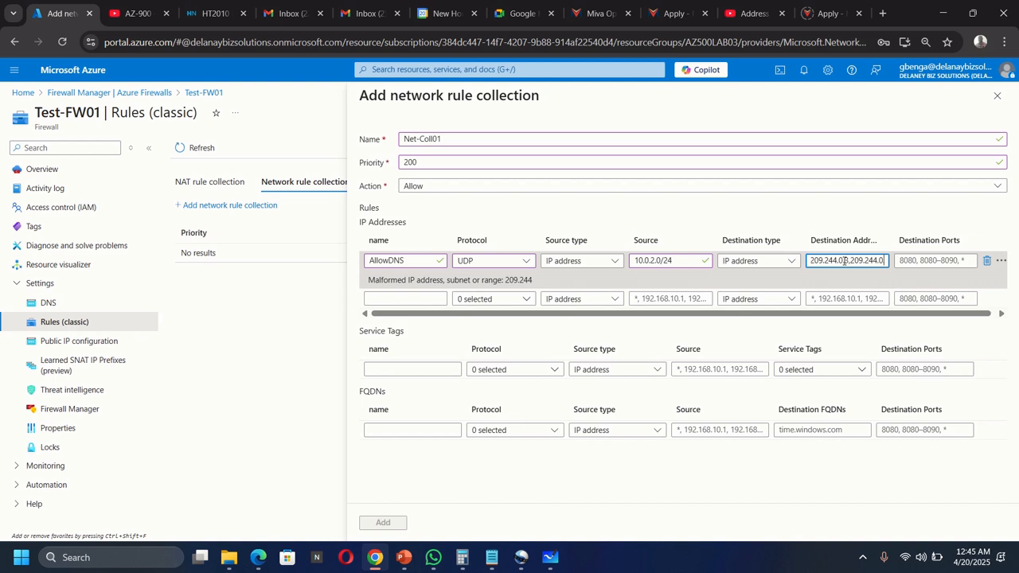
pyautogui.click(913, 260)
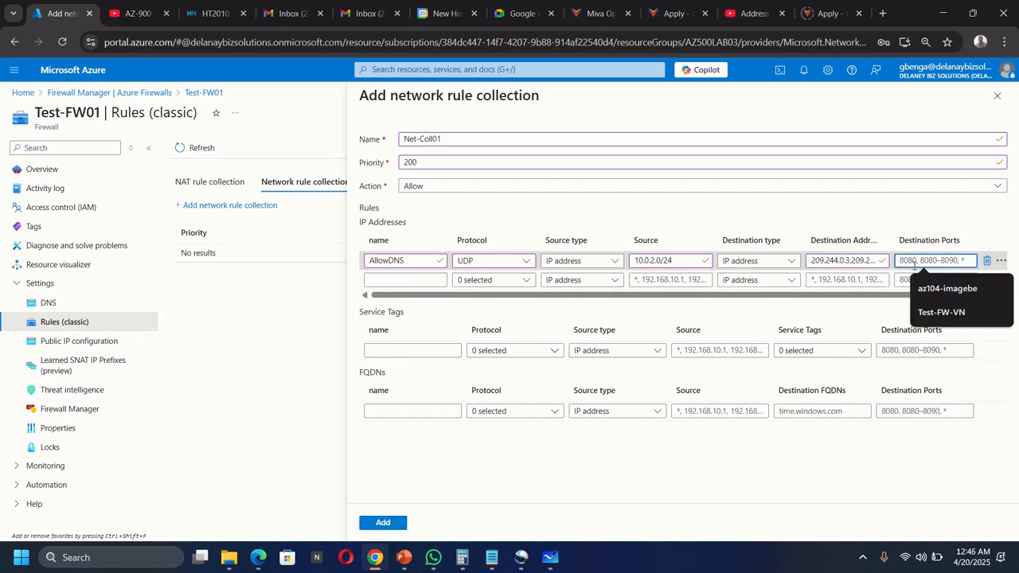
pyautogui.write('53')
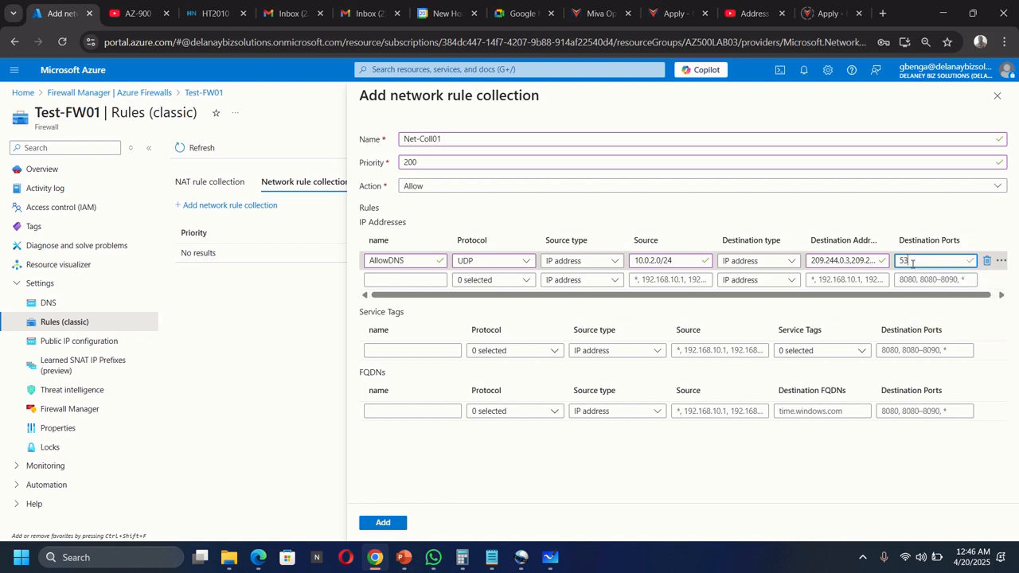
pyautogui.click(383, 525)
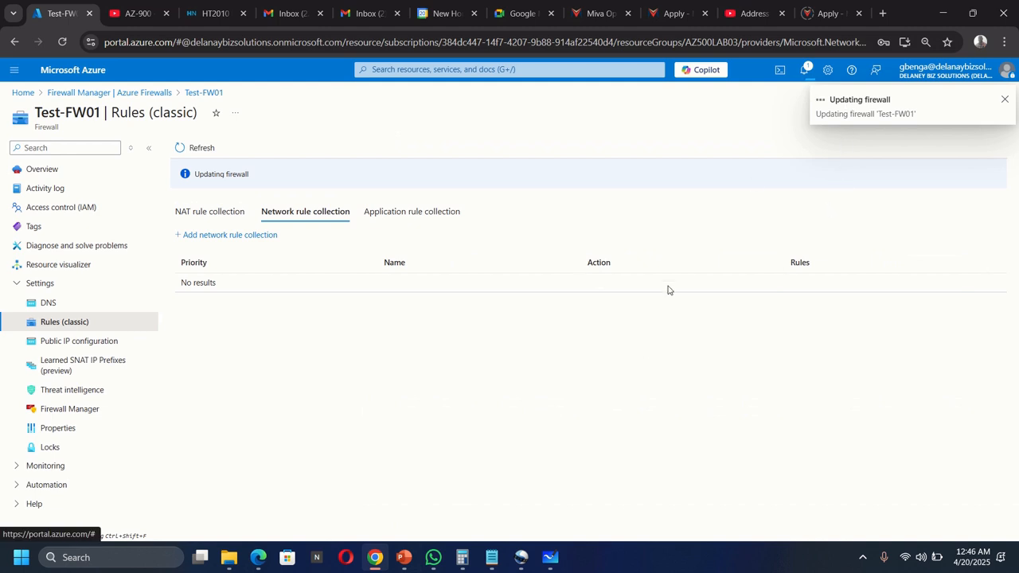
pyautogui.click(550, 557)
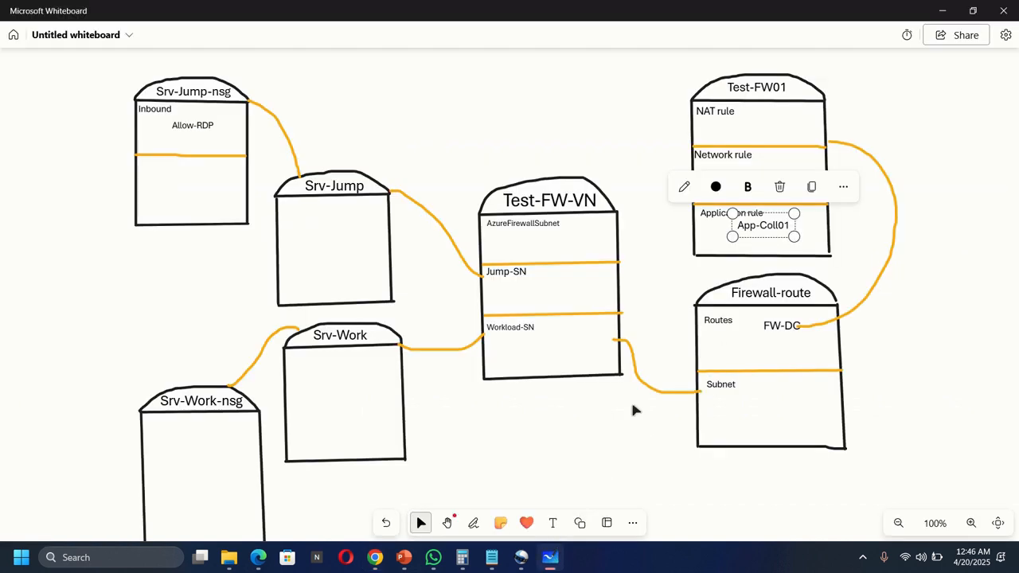
# Step: Add a small 'Net-Coll01' text label under Network rule in the Test-FW01 box
pyautogui.click(552, 522)
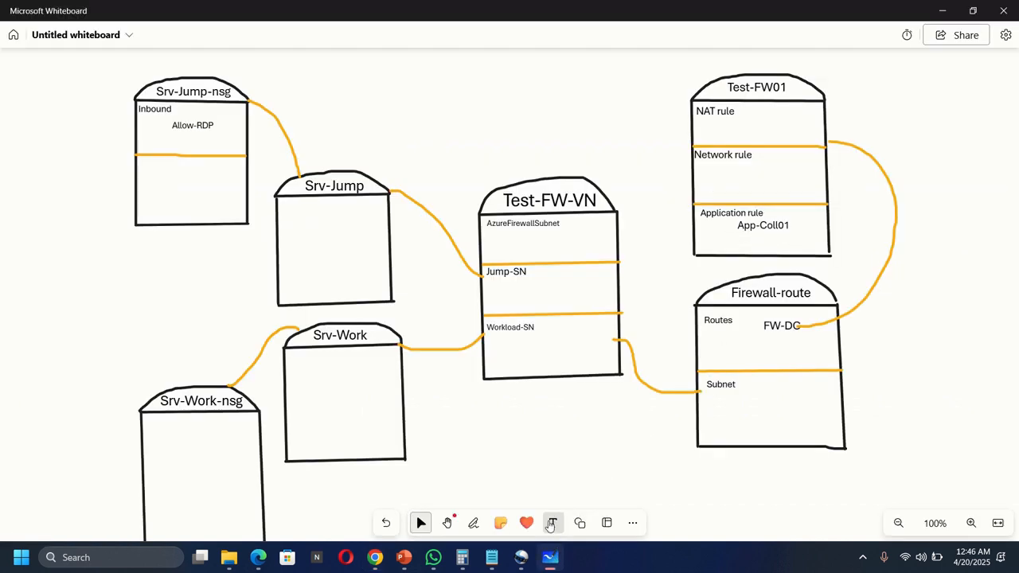
pyautogui.click(723, 182)
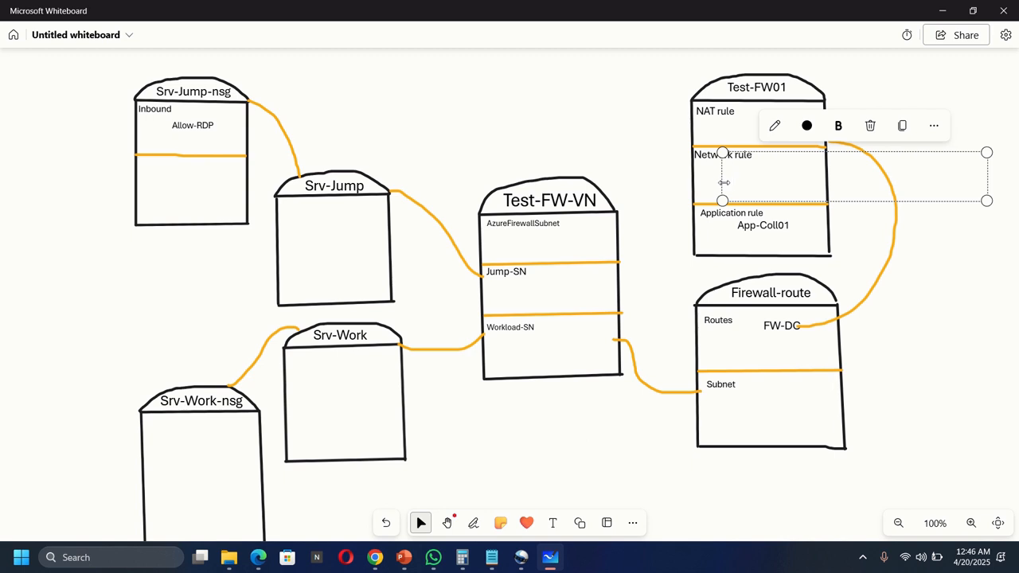
pyautogui.write('Net')
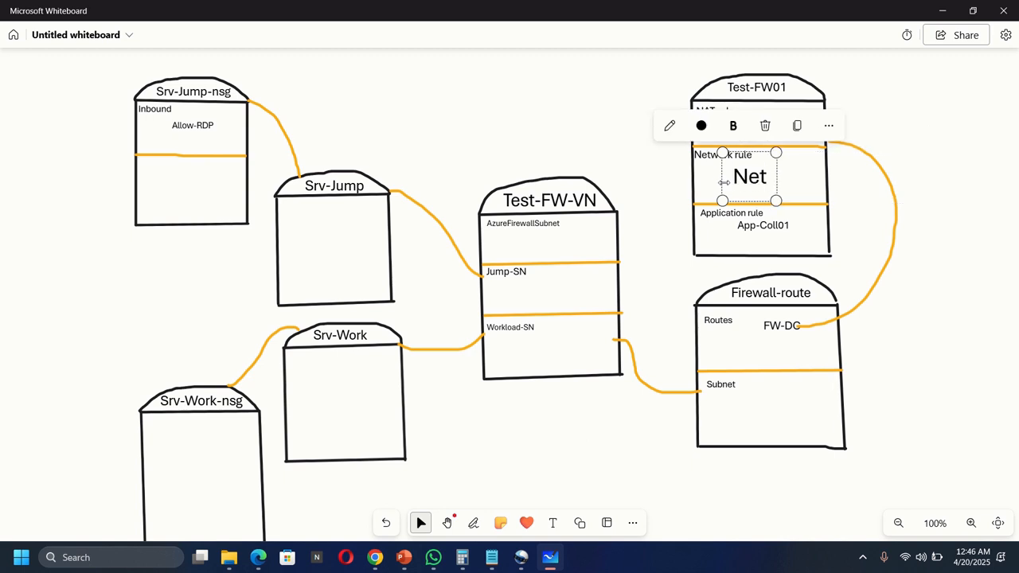
pyautogui.write('-C')
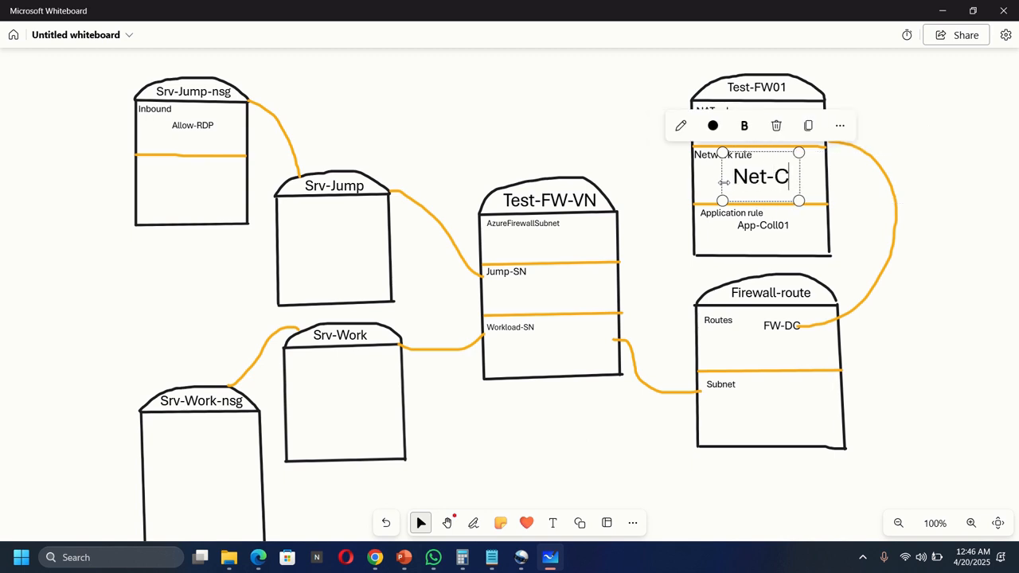
pyautogui.write('oll0')
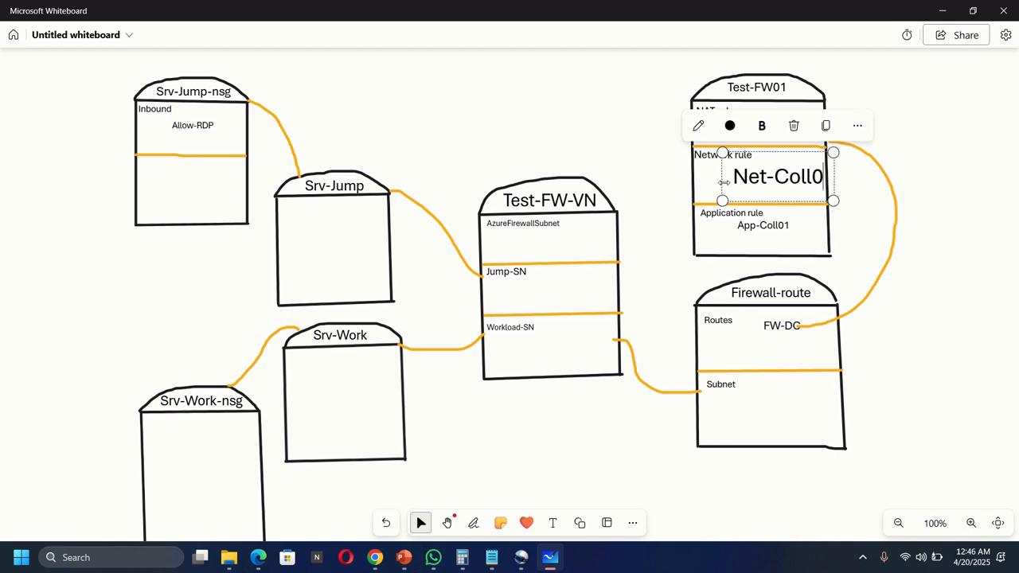
pyautogui.write('1')
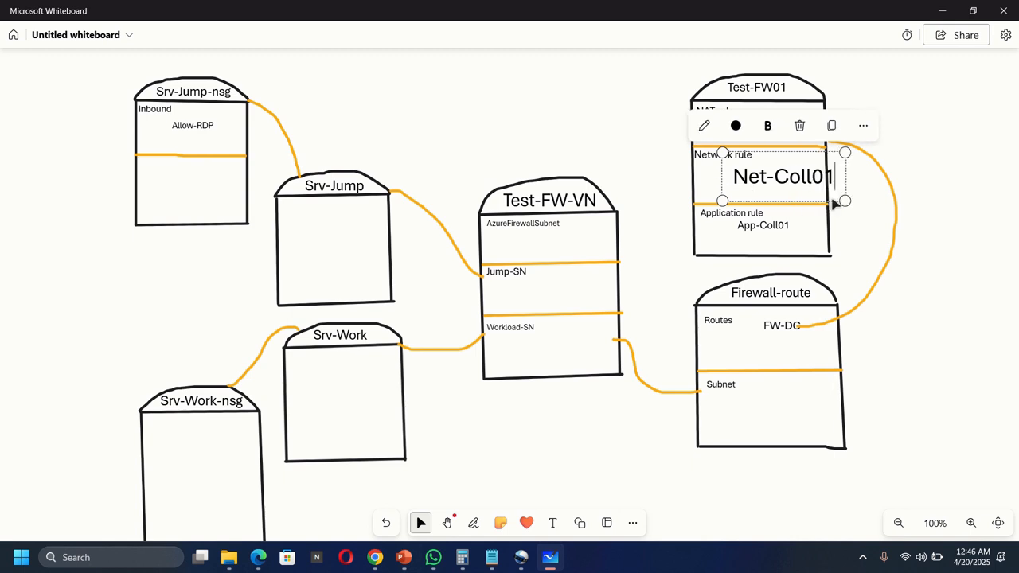
pyautogui.moveTo(845, 199); pyautogui.dragTo(810, 194)
pyautogui.moveTo(810, 156); pyautogui.dragTo(785, 186)
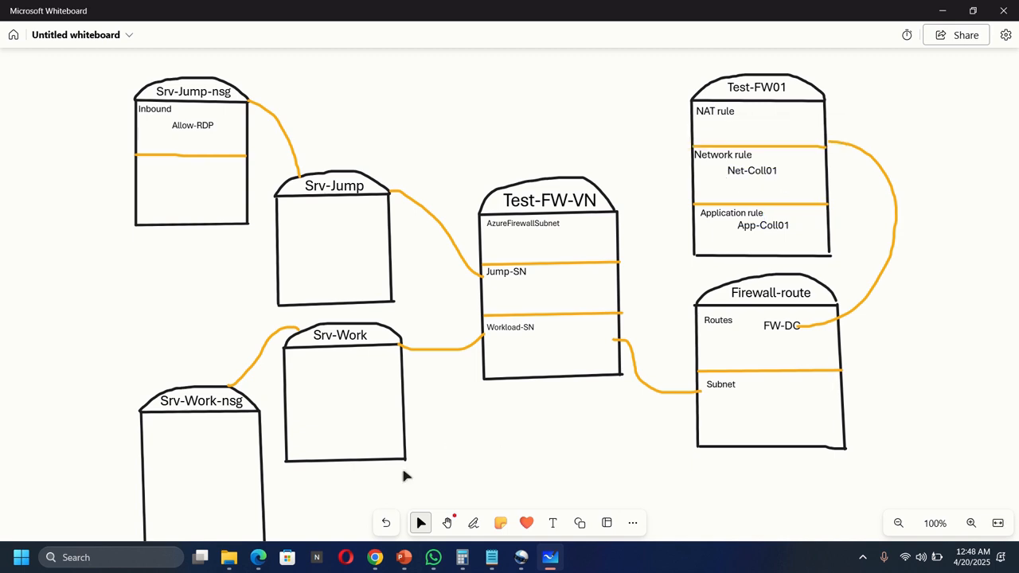
pyautogui.moveTo(374, 557)
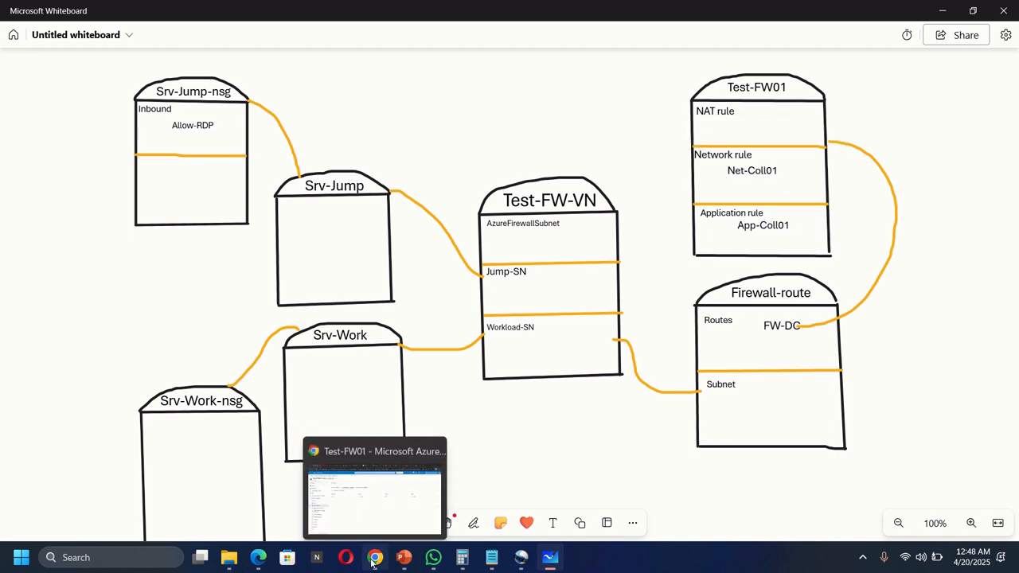
pyautogui.click(398, 478)
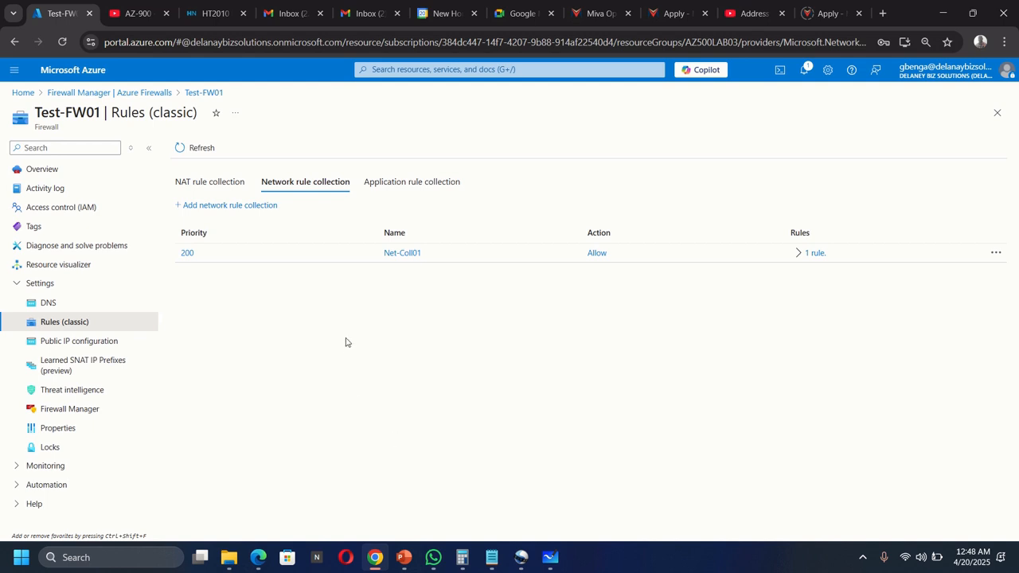
# Step: Search the portal for 'vir' and open the Virtual machines list
pyautogui.click(420, 70)
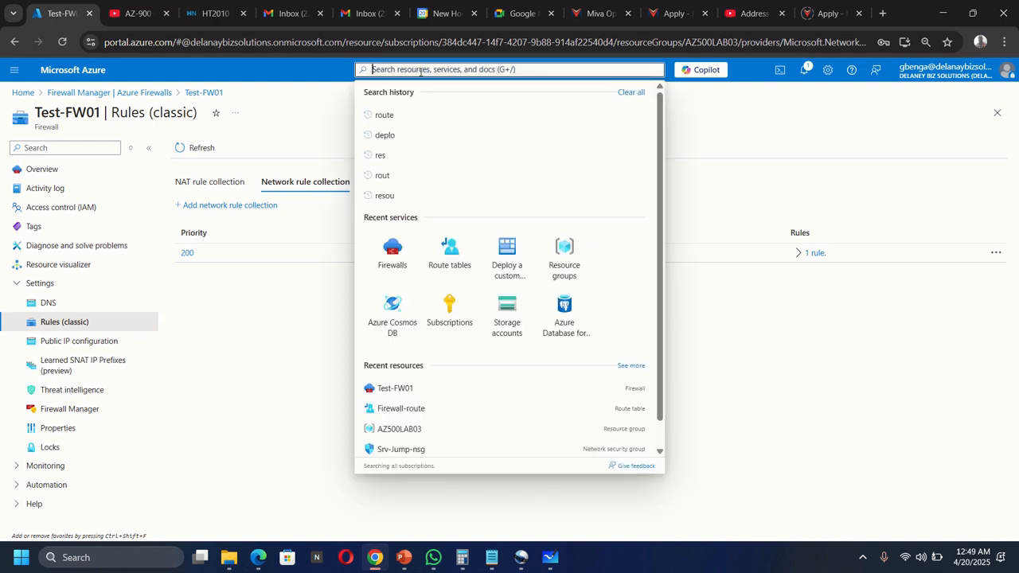
pyautogui.write('vir')
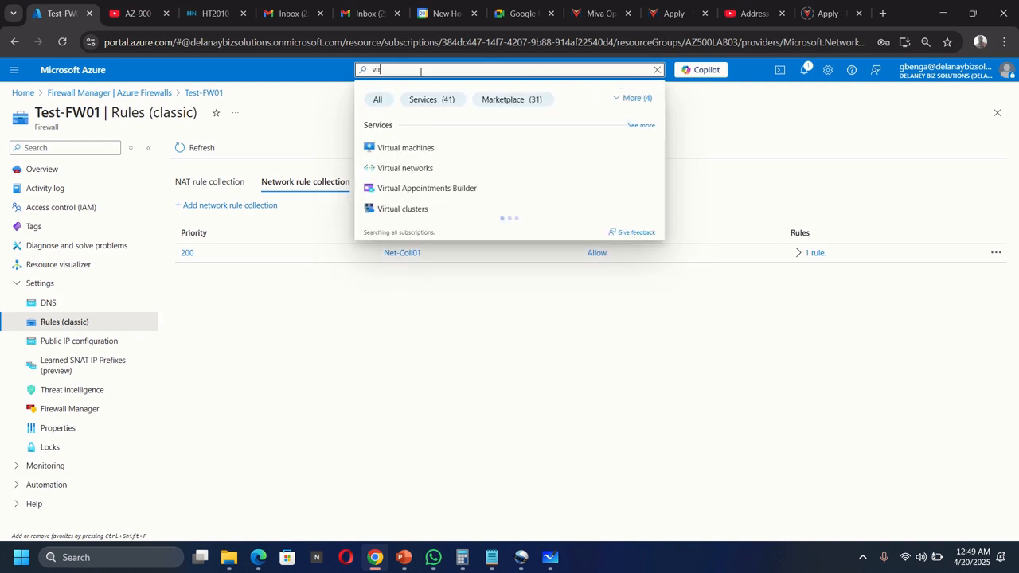
pyautogui.click(398, 148)
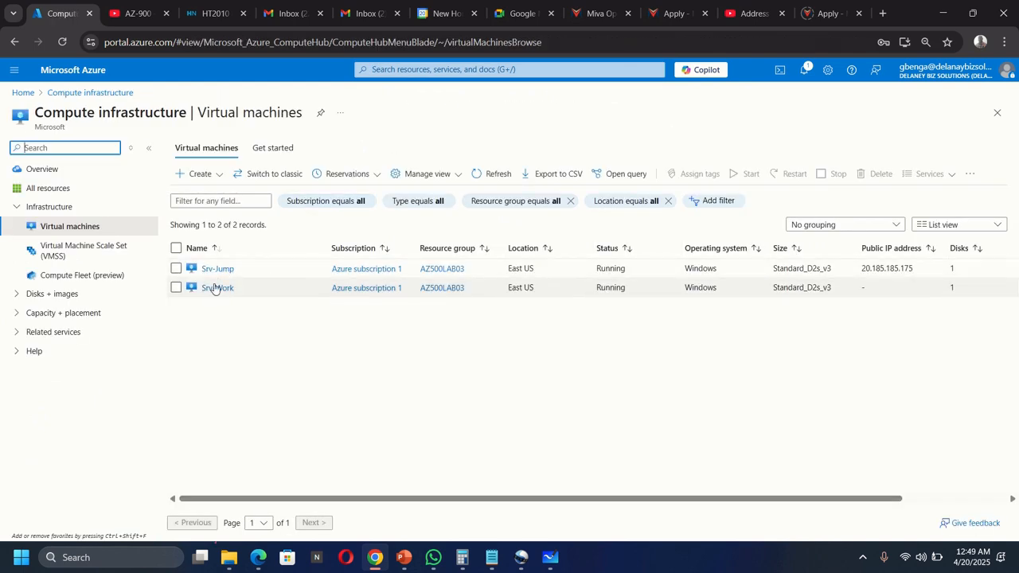
# Step: Go from Srv-Work's network settings to the DNS servers page of interface srv-work267
pyautogui.click(212, 288)
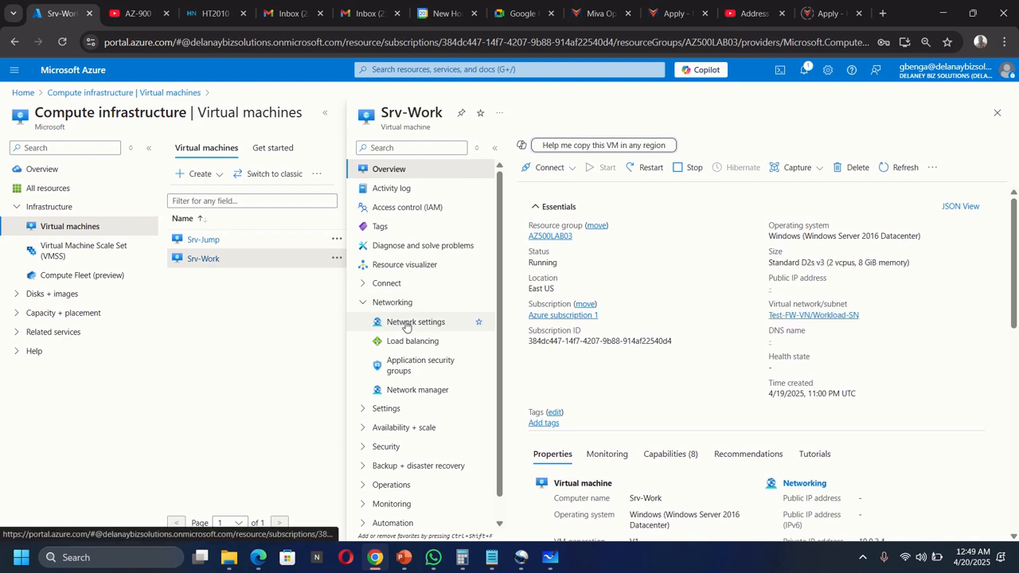
pyautogui.click(405, 327)
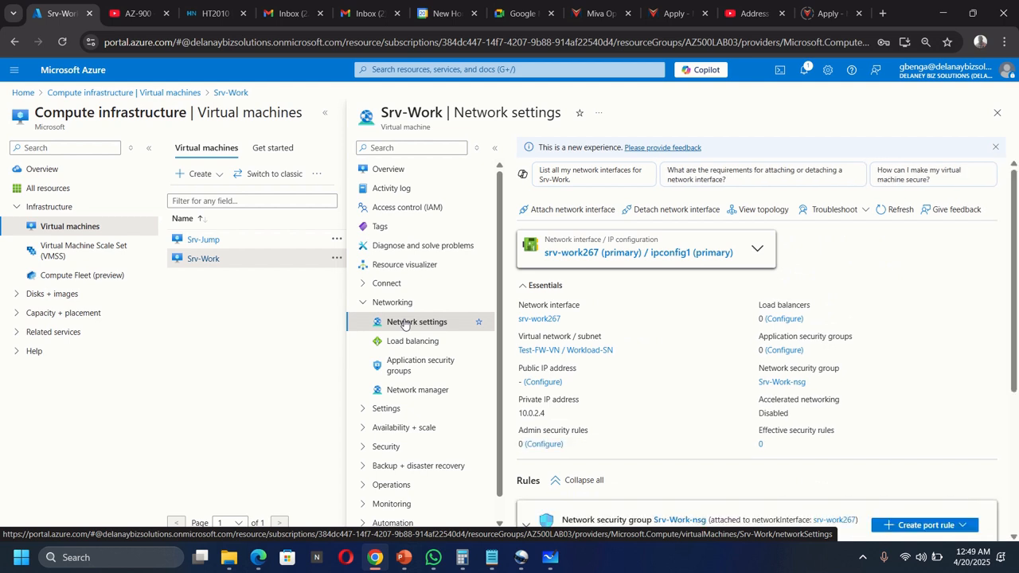
pyautogui.click(535, 320)
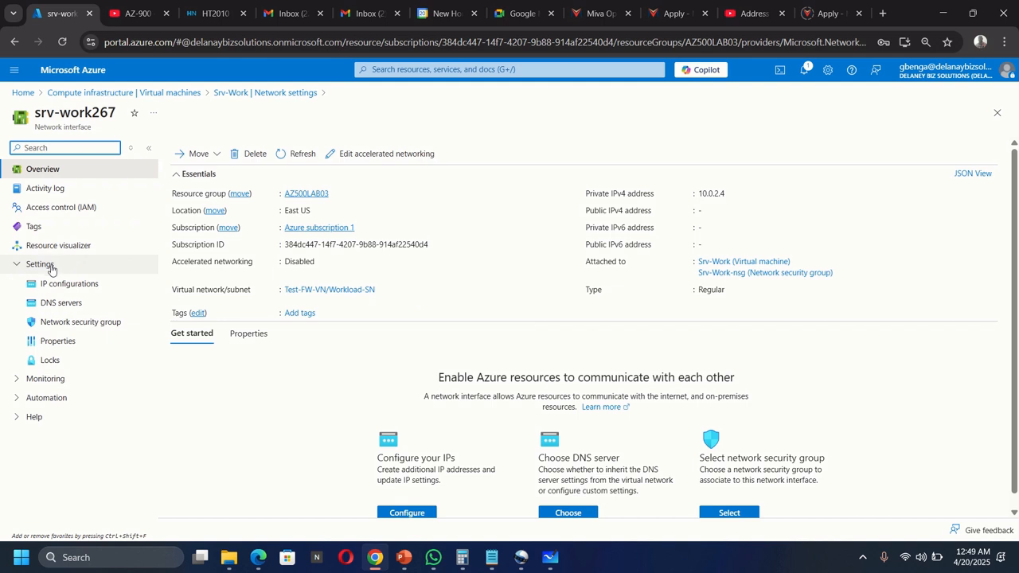
pyautogui.click(58, 306)
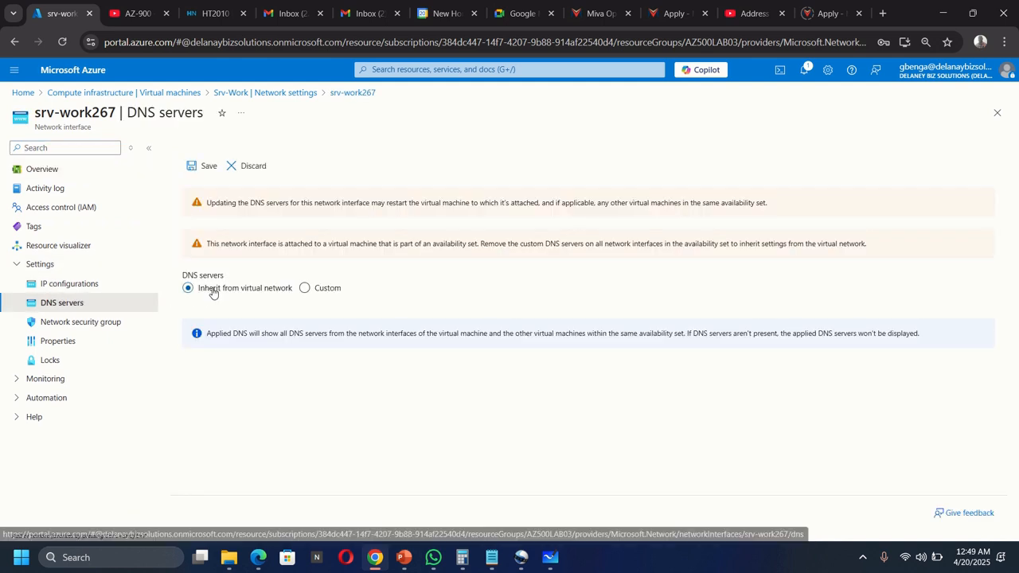
# Step: Switch srv-work267 to custom DNS servers 209.244.0.3 and 209.244.0.4 and save
pyautogui.click(305, 288)
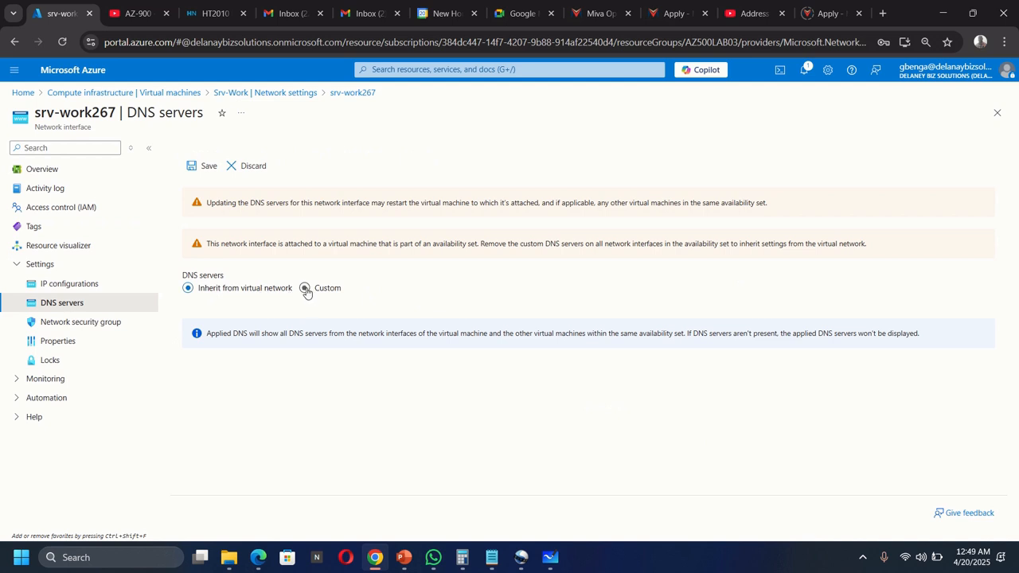
pyautogui.click(233, 296)
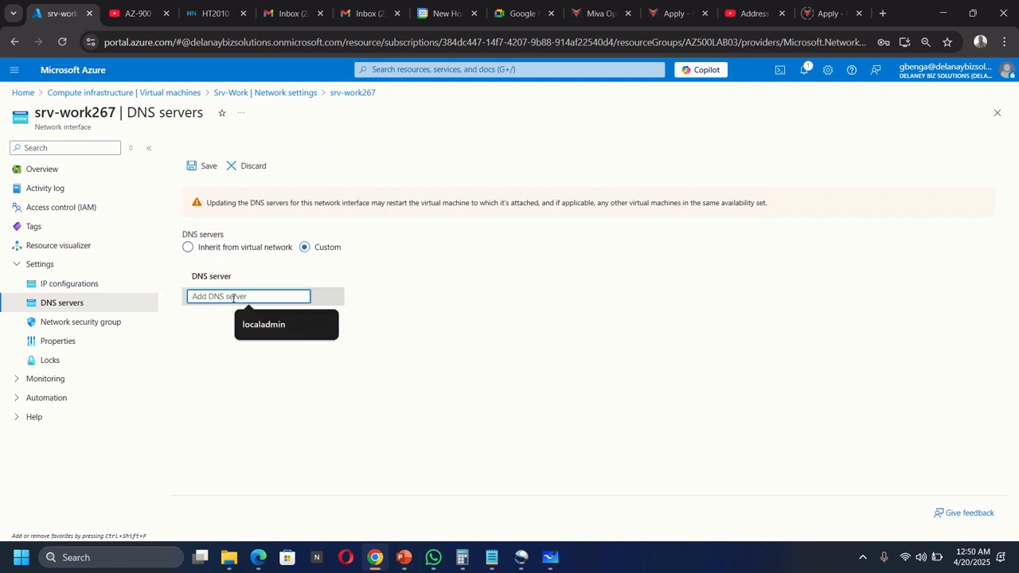
pyautogui.write('209')
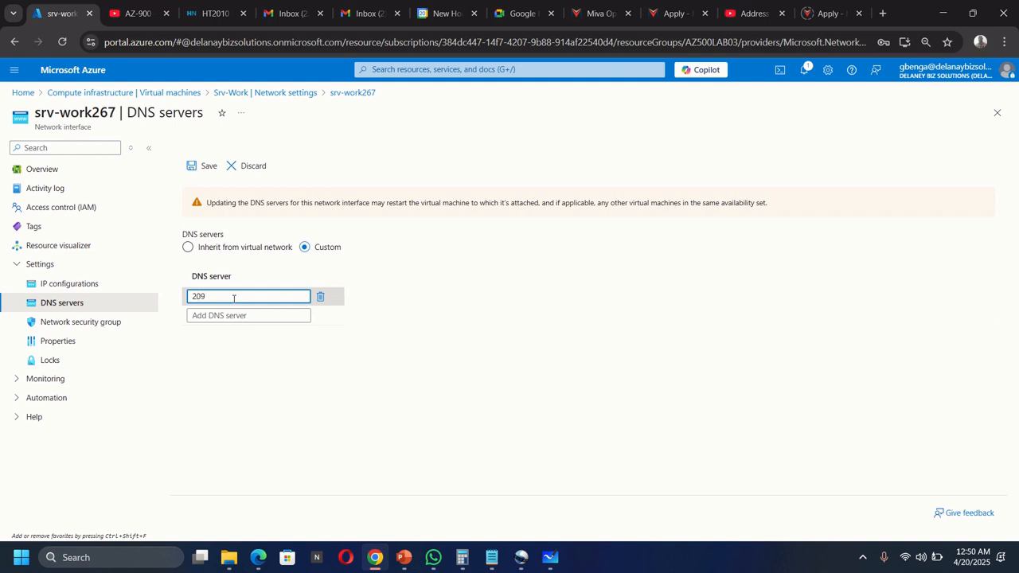
pyautogui.write('.')
pyautogui.write('.244')
pyautogui.write('.0.3')
pyautogui.click(245, 315)
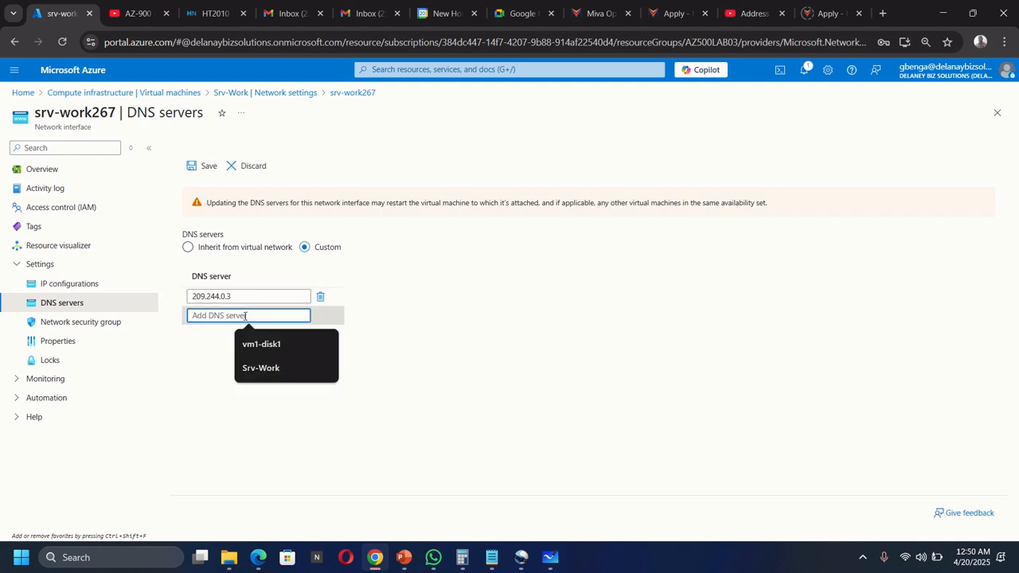
pyautogui.write('209')
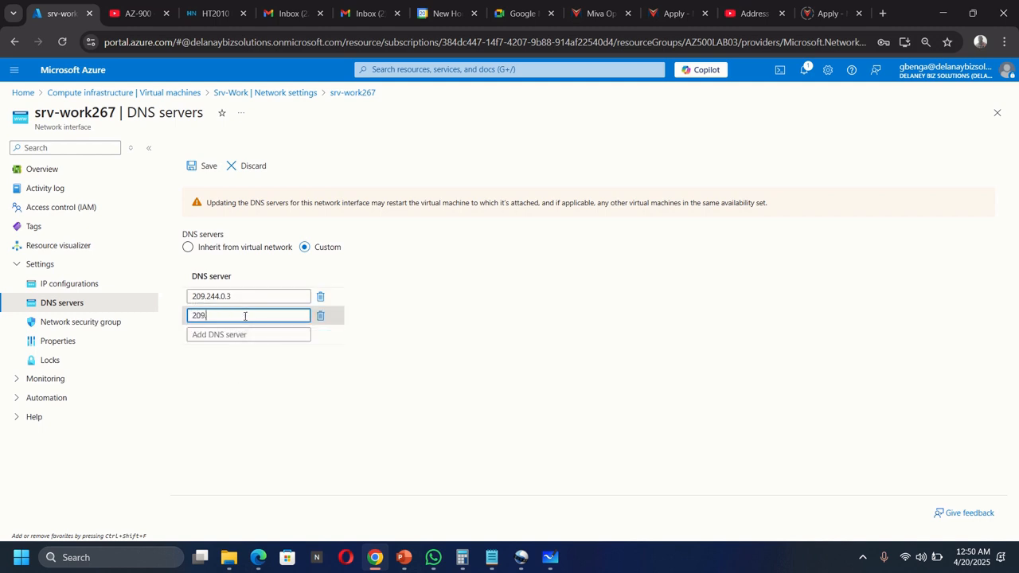
pyautogui.write('.244.0.4')
pyautogui.click(248, 406)
pyautogui.click(200, 165)
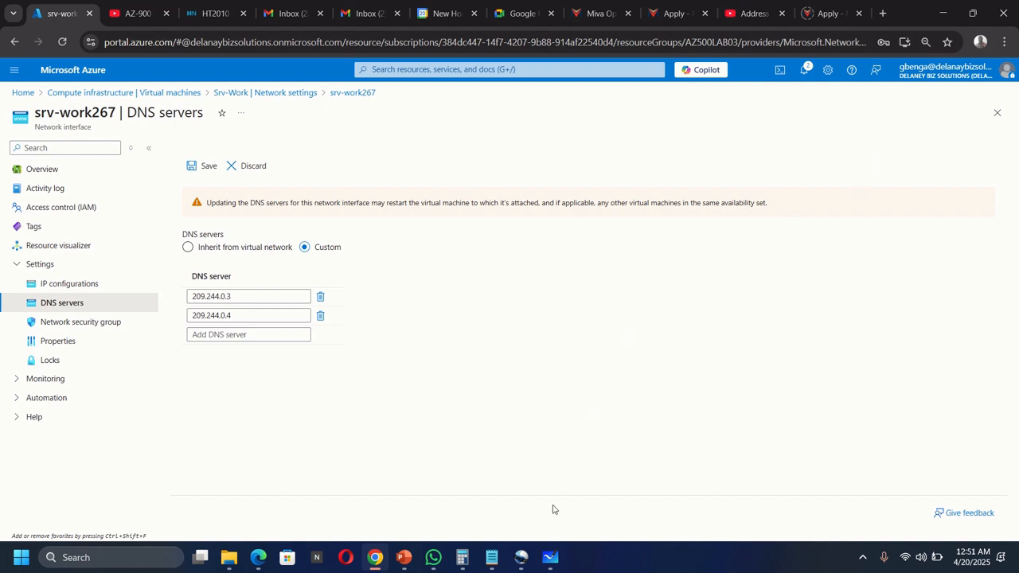
pyautogui.click(550, 557)
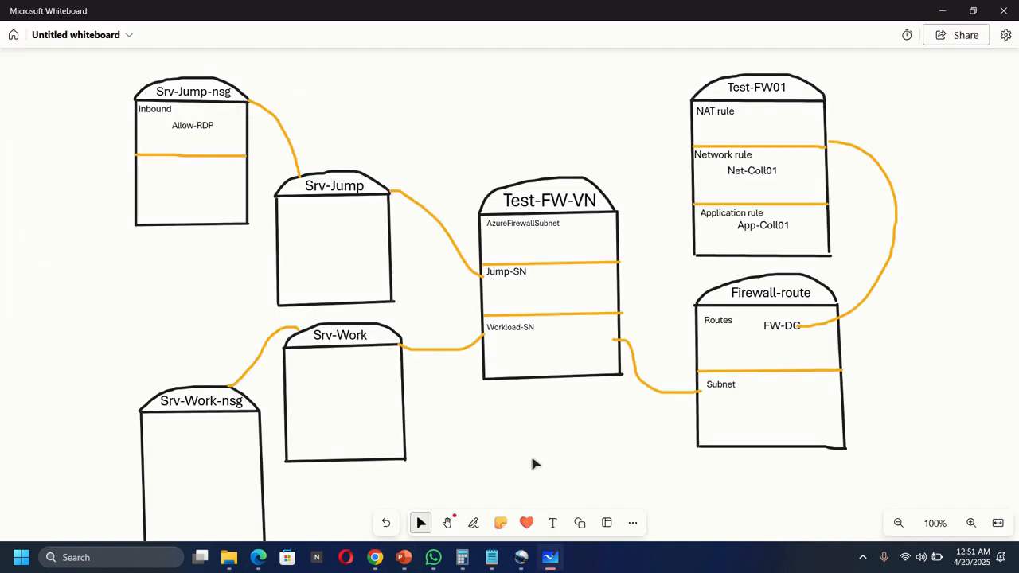
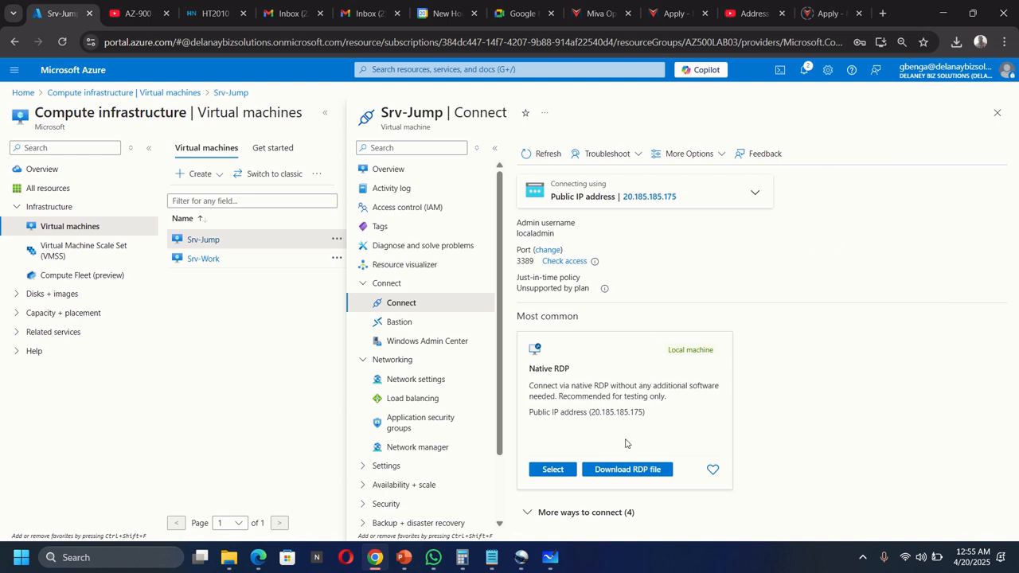
# Step: Download Srv-Jump.rdp and connect to Srv-Jump at 20.185.185.175, entering the password and accepting the certificate
pyautogui.click(623, 473)
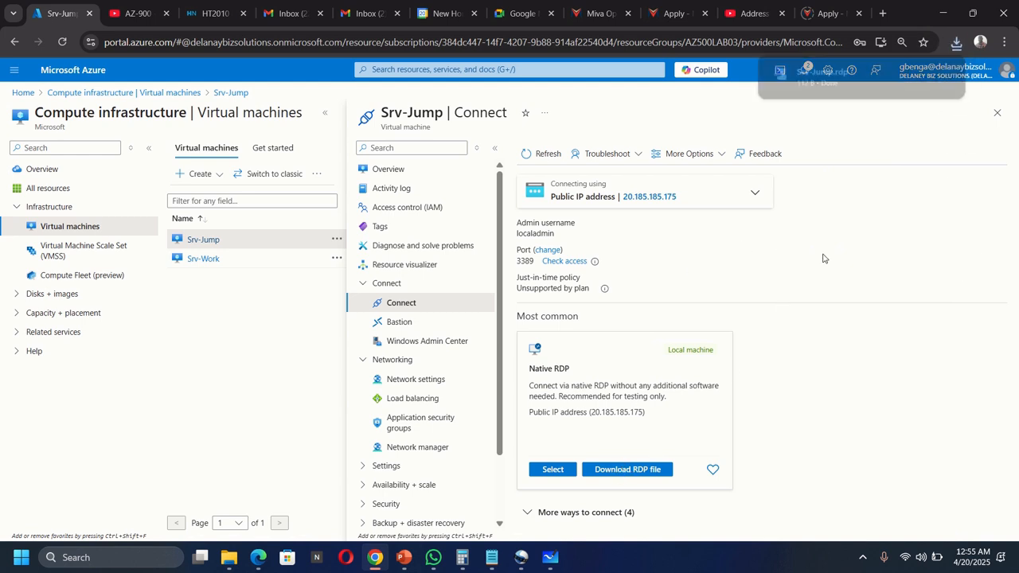
pyautogui.click(820, 75)
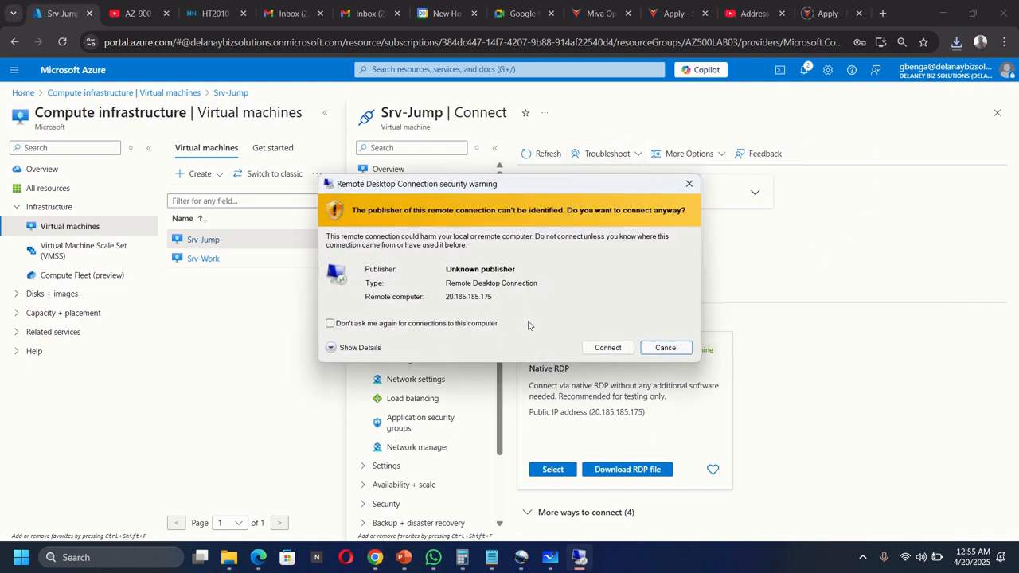
pyautogui.click(607, 348)
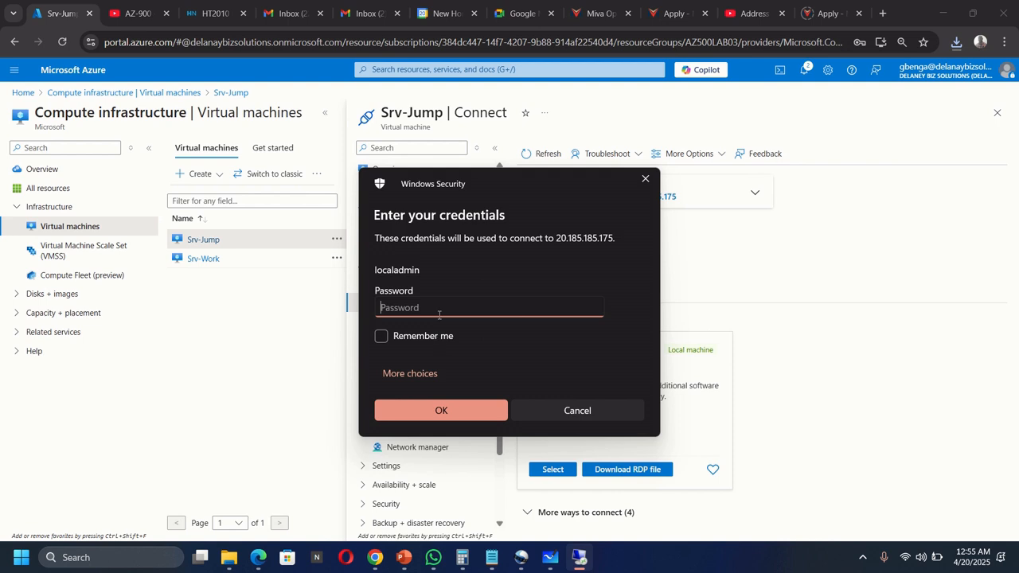
pyautogui.write('************')
pyautogui.click(438, 409)
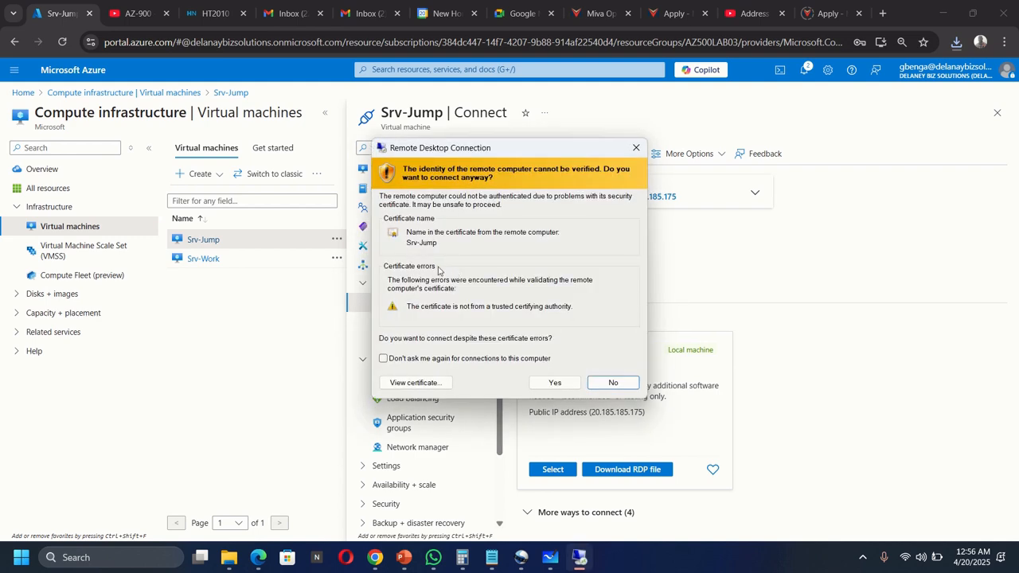
pyautogui.click(551, 382)
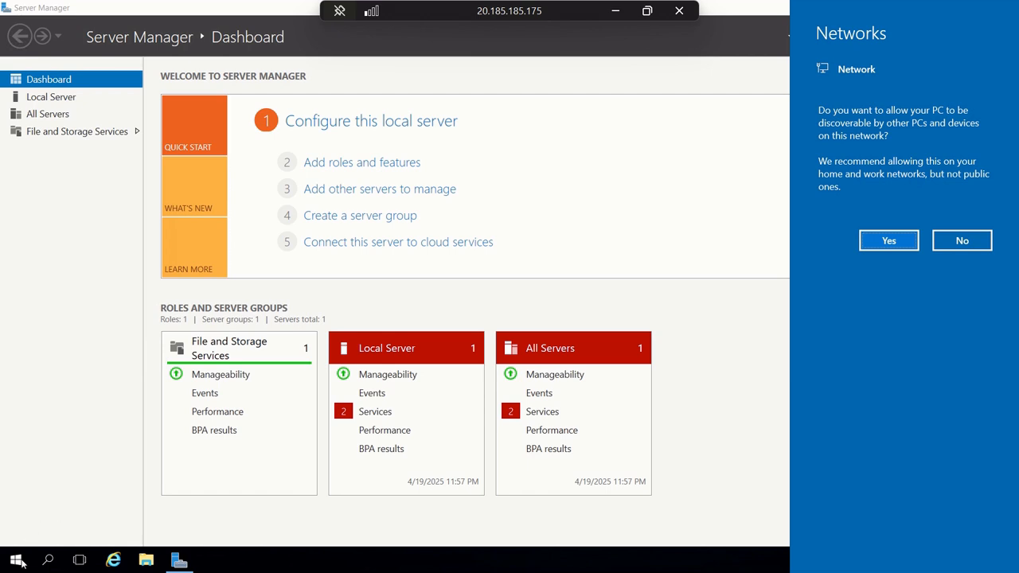
# Step: From Srv-Jump's Start-button Run box, run 'mstsc /v:Srv-Work' to connect to Srv-Work
pyautogui.click(15, 562)
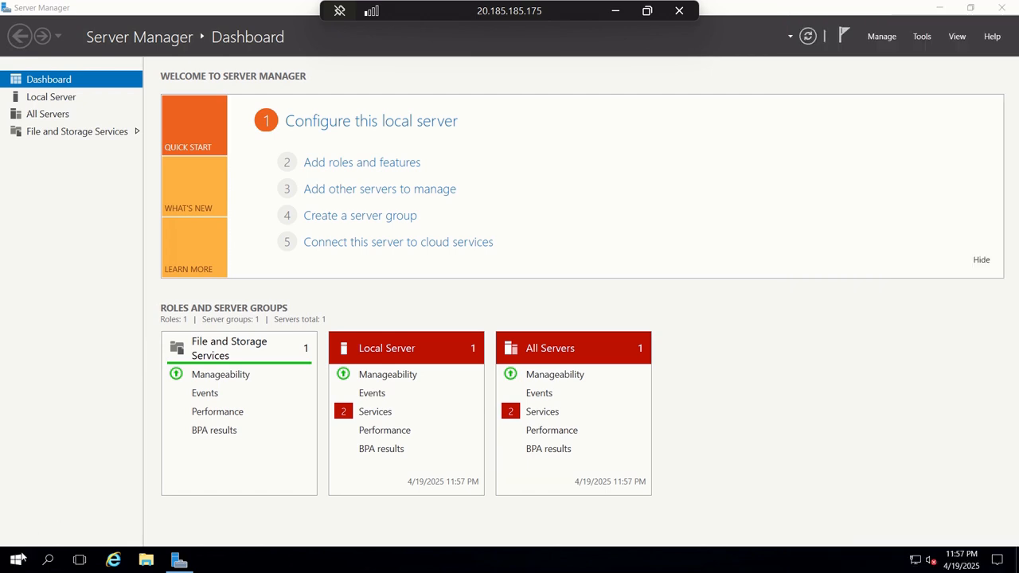
pyautogui.rightClick(17, 562)
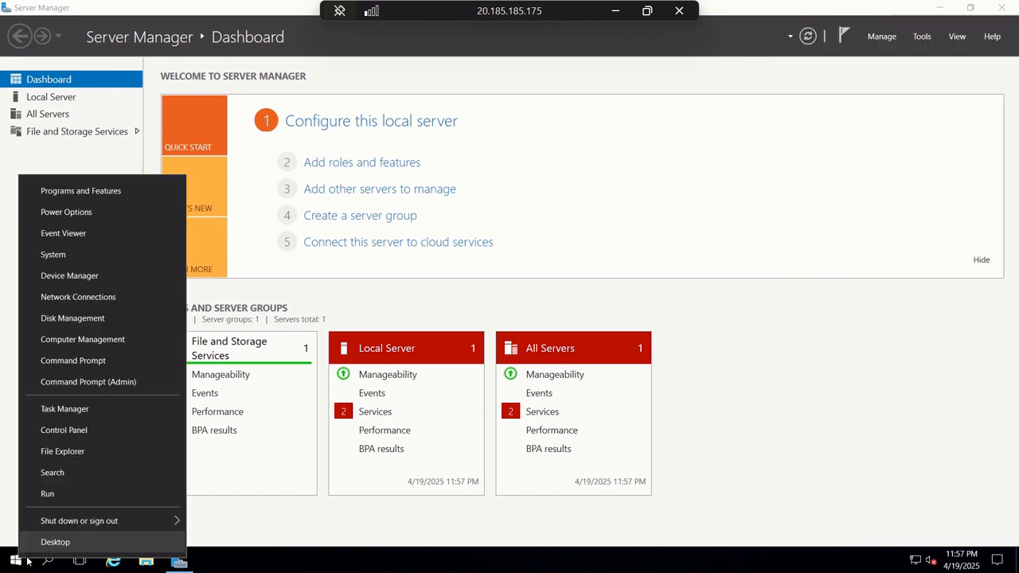
pyautogui.click(60, 497)
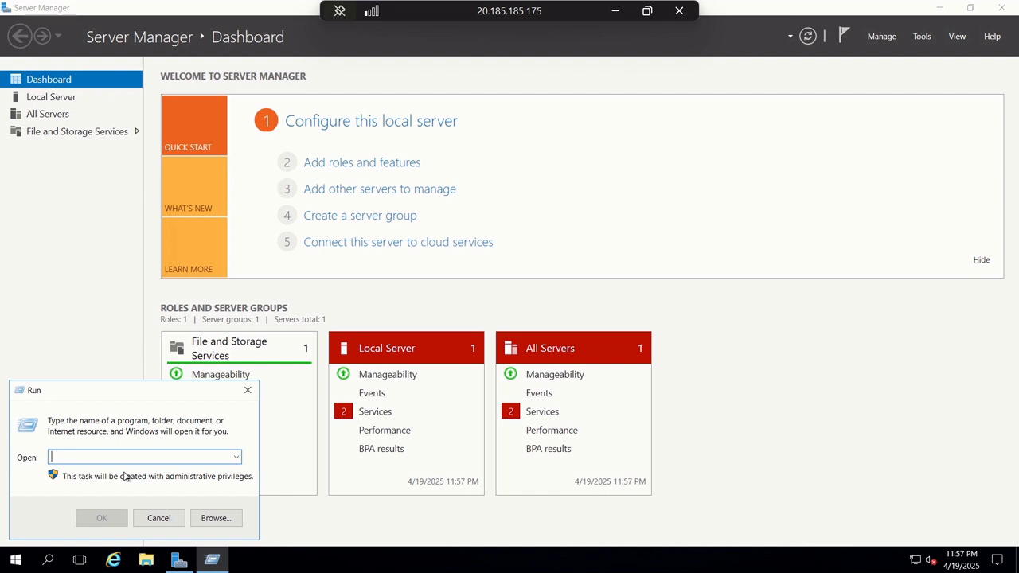
pyautogui.write('m')
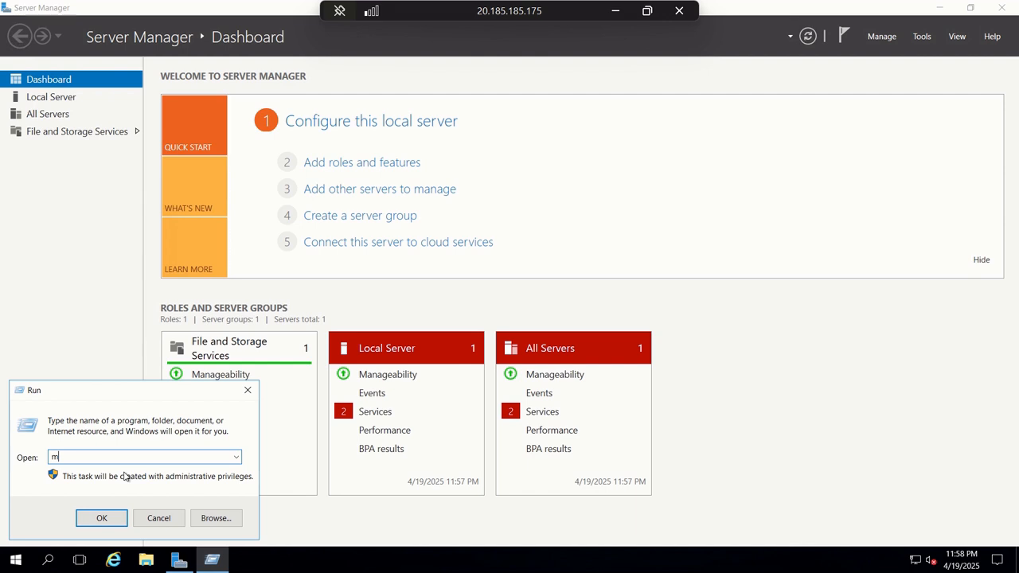
pyautogui.write('stsc')
pyautogui.write('/v:Srv-Work')
pyautogui.click(102, 518)
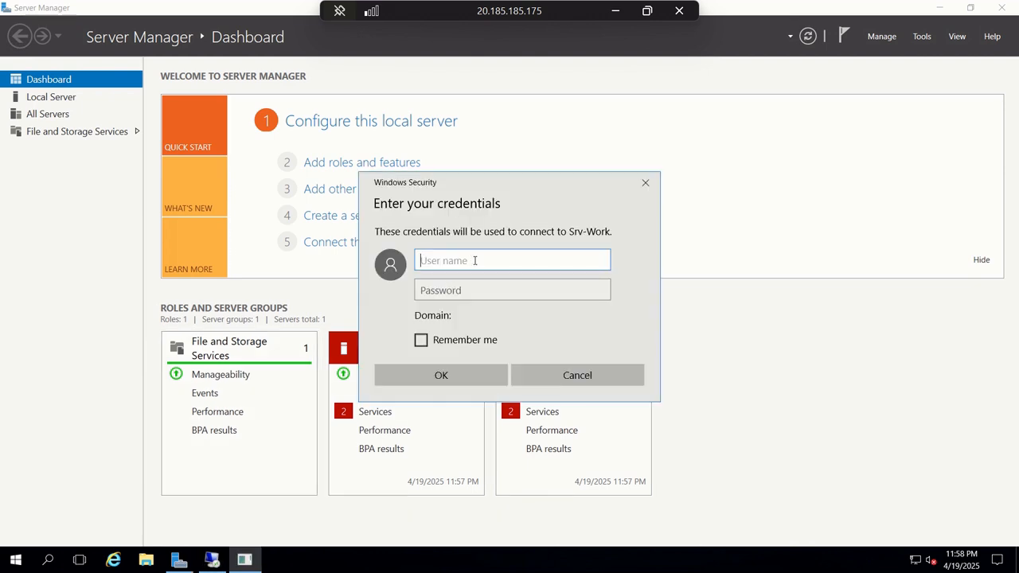
# Step: Sign in to Srv-Work with the local administrator user name and password, accepting its certificate
pyautogui.write('localadmin')
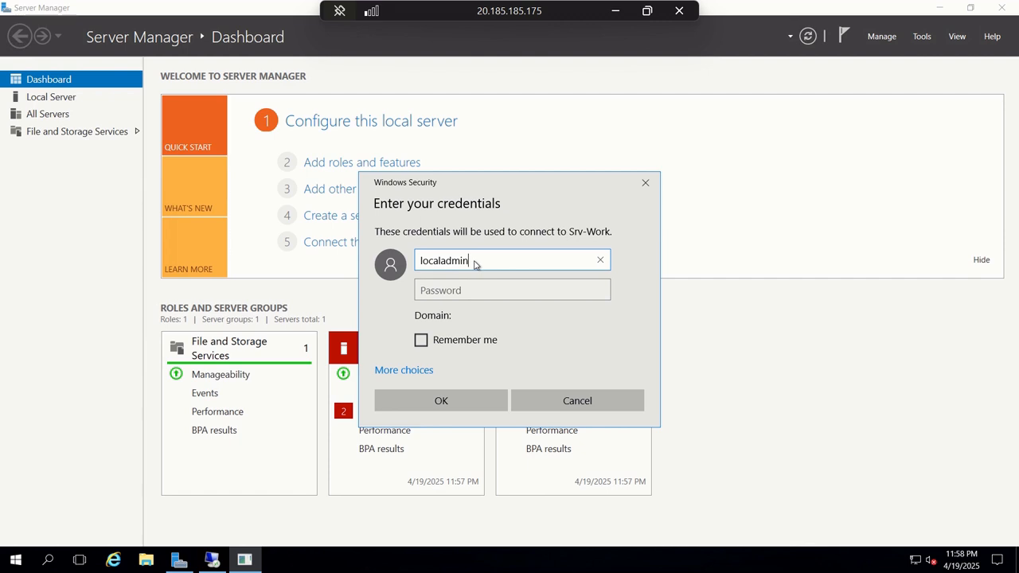
pyautogui.press('Tab')
pyautogui.write('*********')
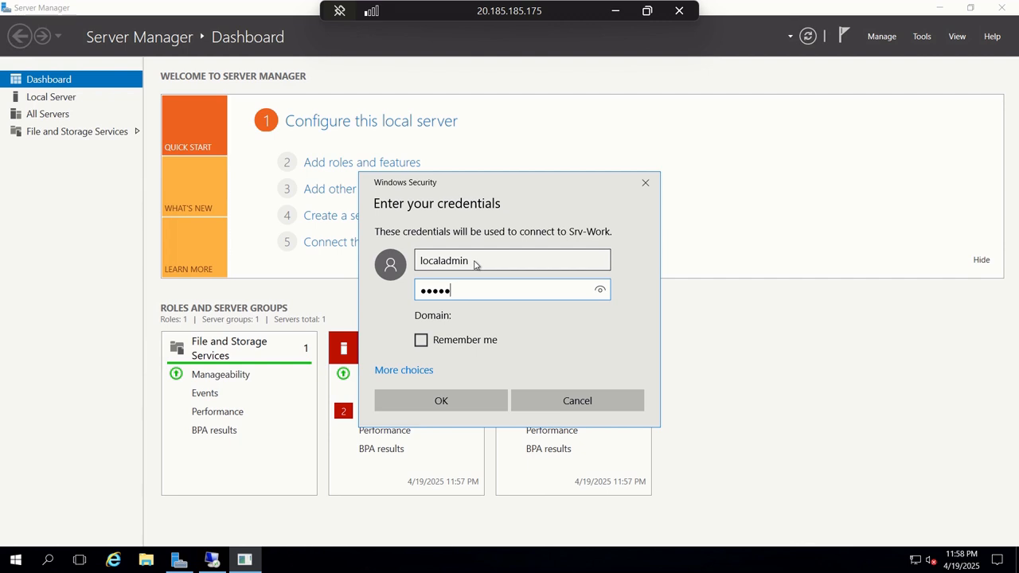
pyautogui.write('***')
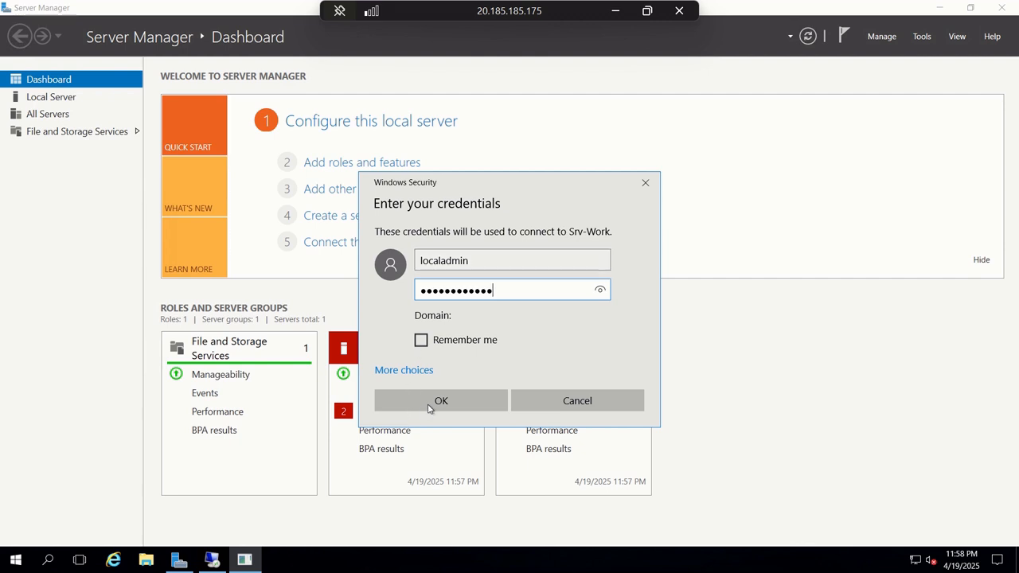
pyautogui.click(434, 402)
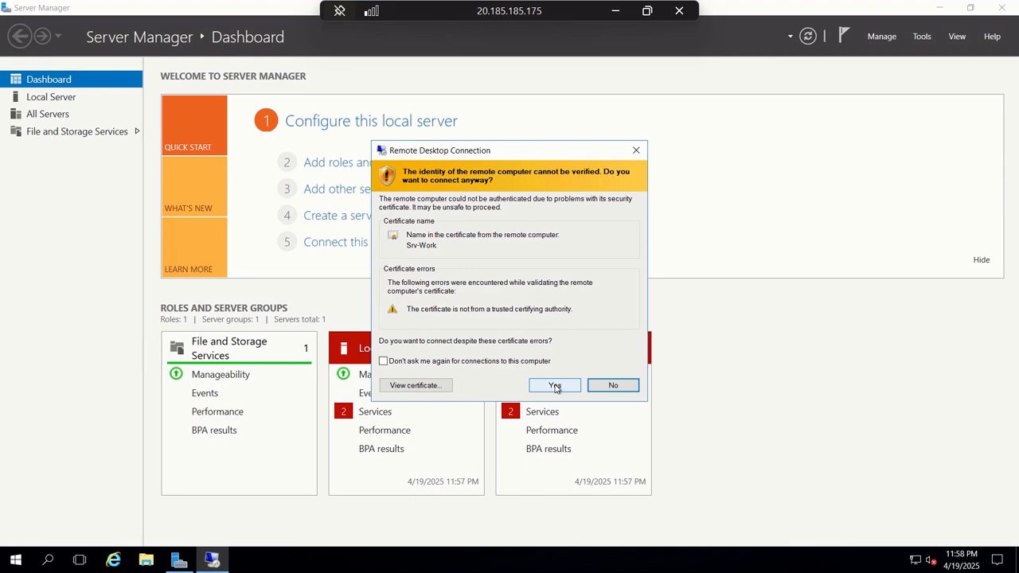
pyautogui.press('Return')
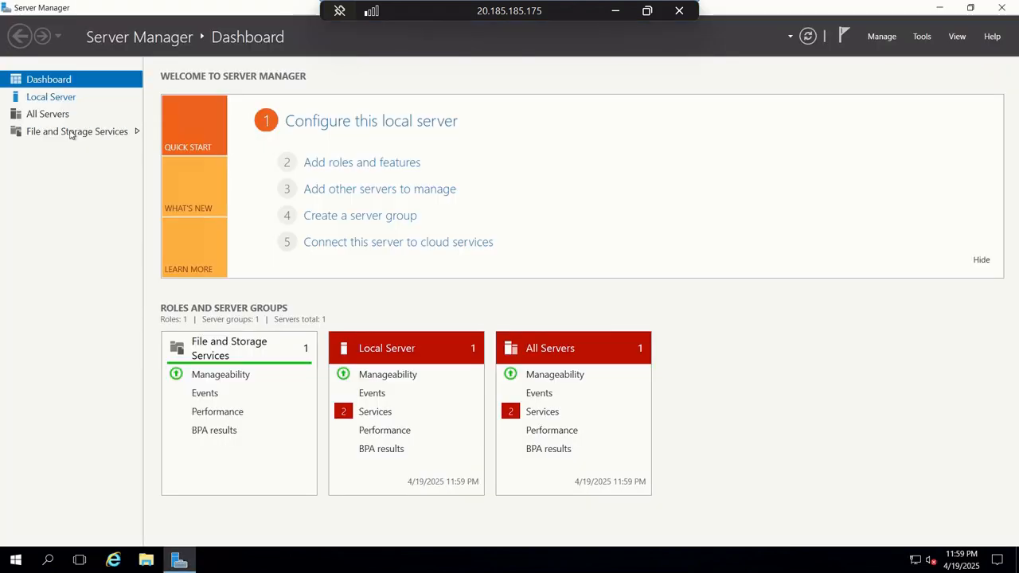
# Step: Under Local Server, switch IE Enhanced Security Configuration Off for Administrators and Users
pyautogui.click(69, 97)
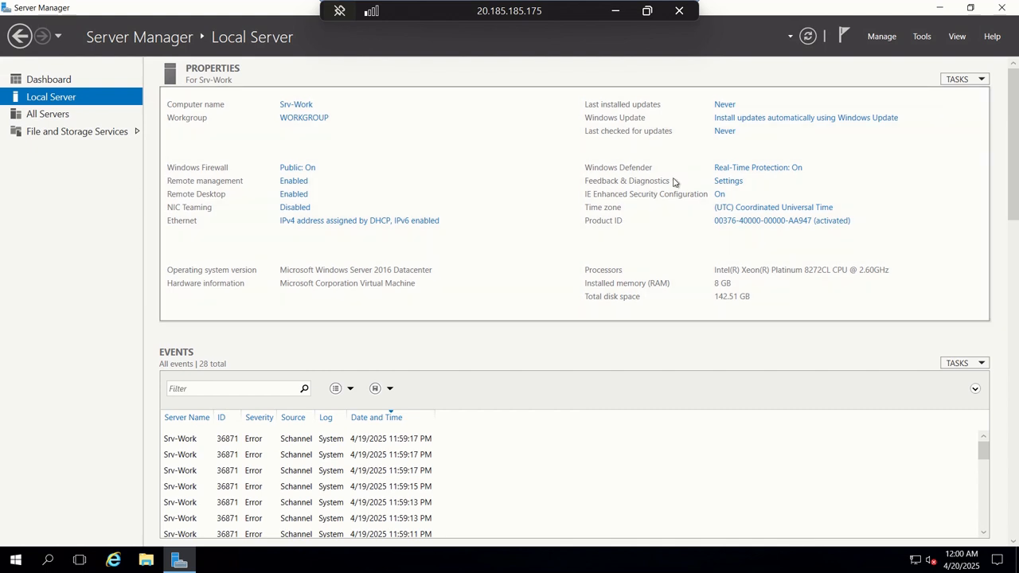
pyautogui.click(719, 196)
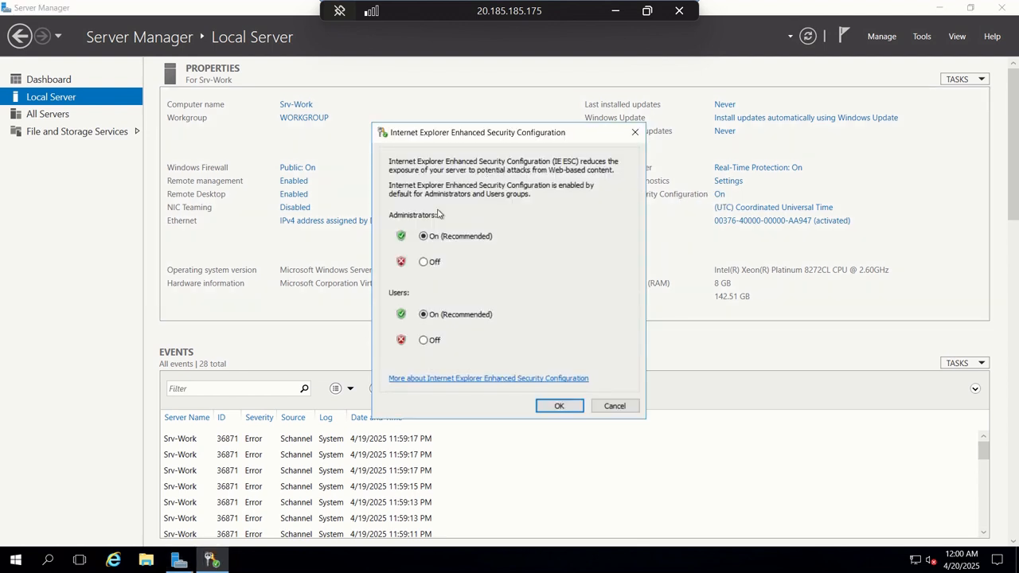
pyautogui.click(424, 341)
pyautogui.click(556, 408)
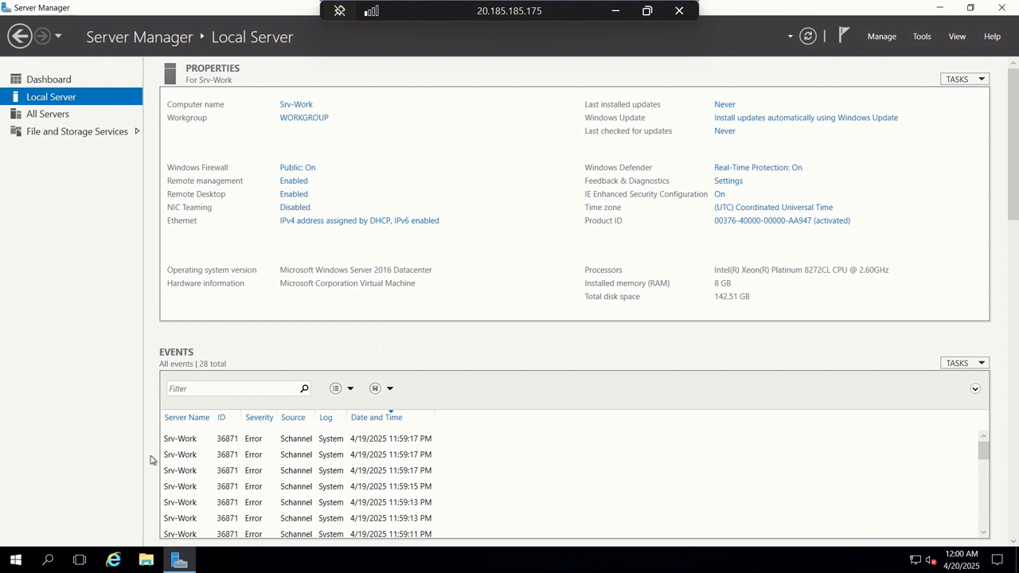
pyautogui.click(116, 562)
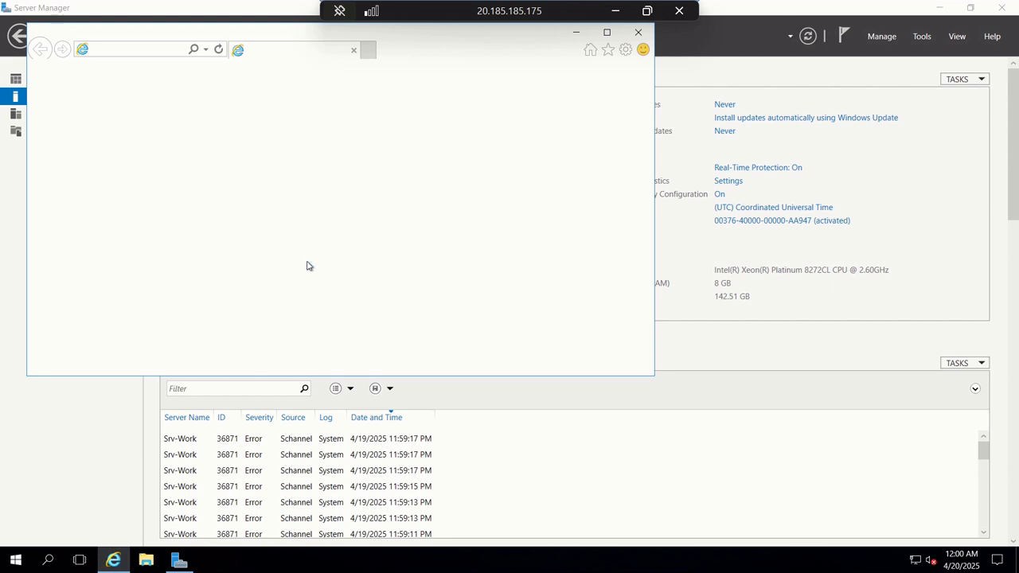
pyautogui.click(422, 315)
pyautogui.click(142, 52)
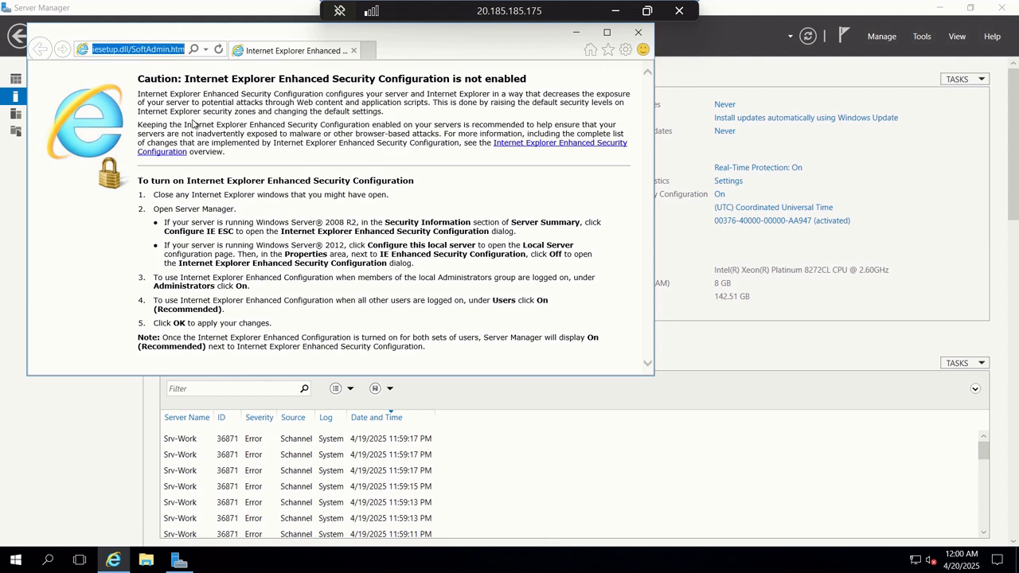
pyautogui.write('ww')
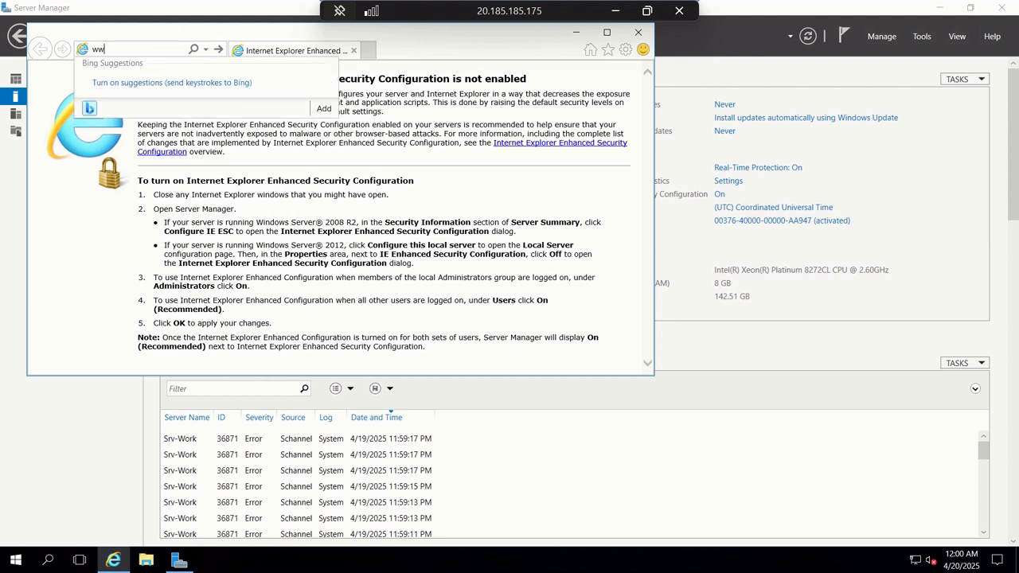
pyautogui.write('w.bing.com')
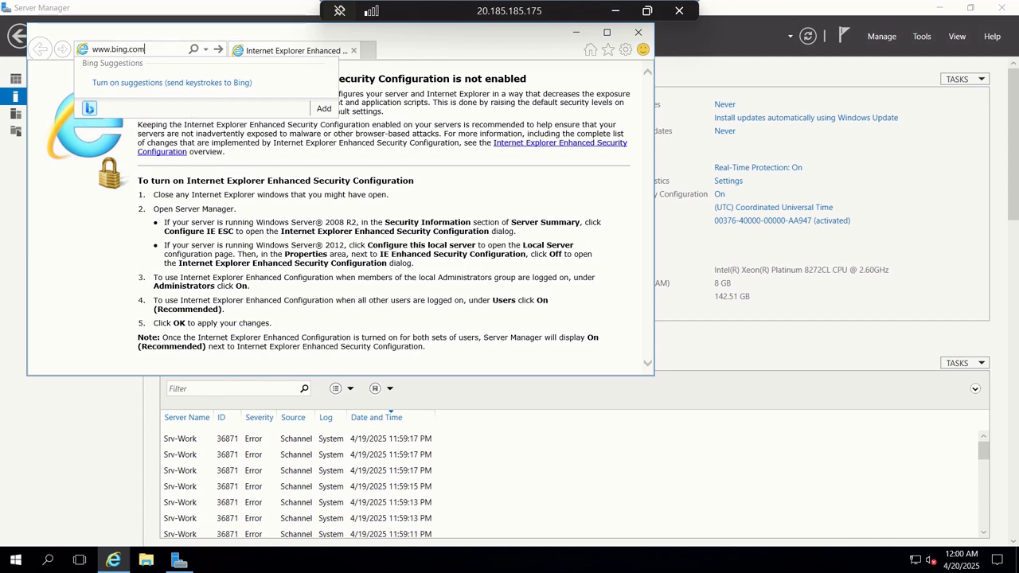
pyautogui.press('Return')
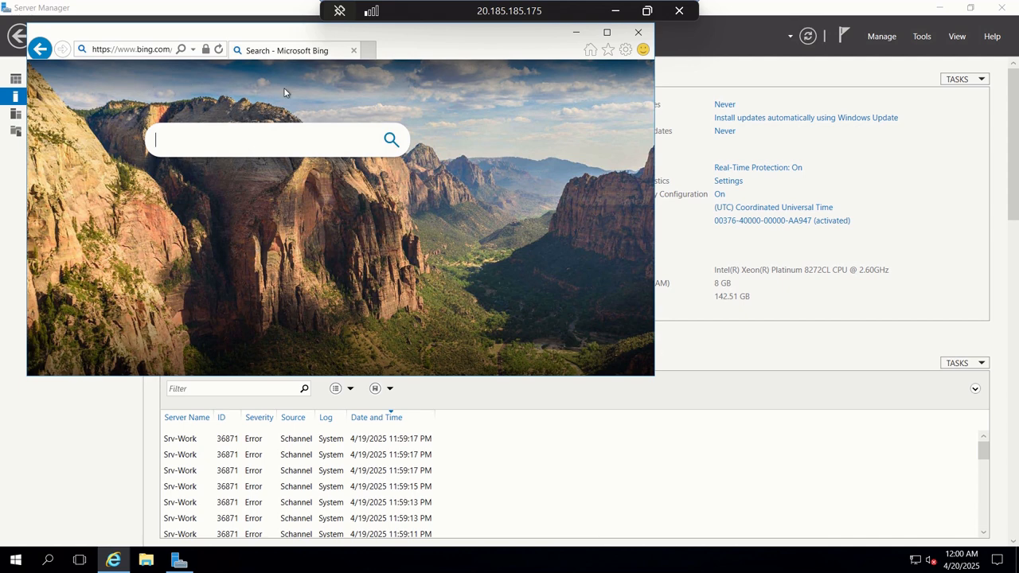
pyautogui.click(156, 54)
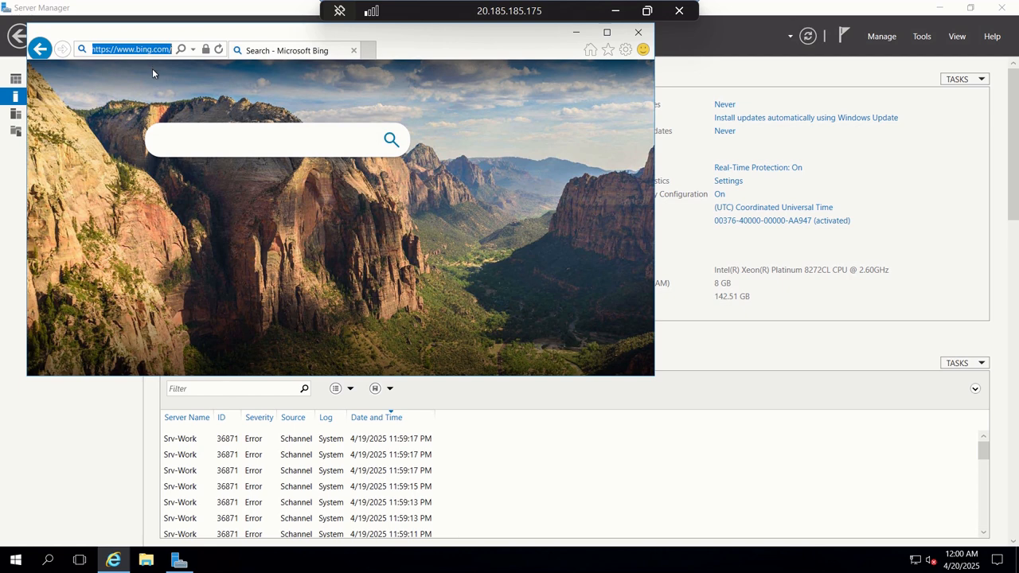
pyautogui.write('www')
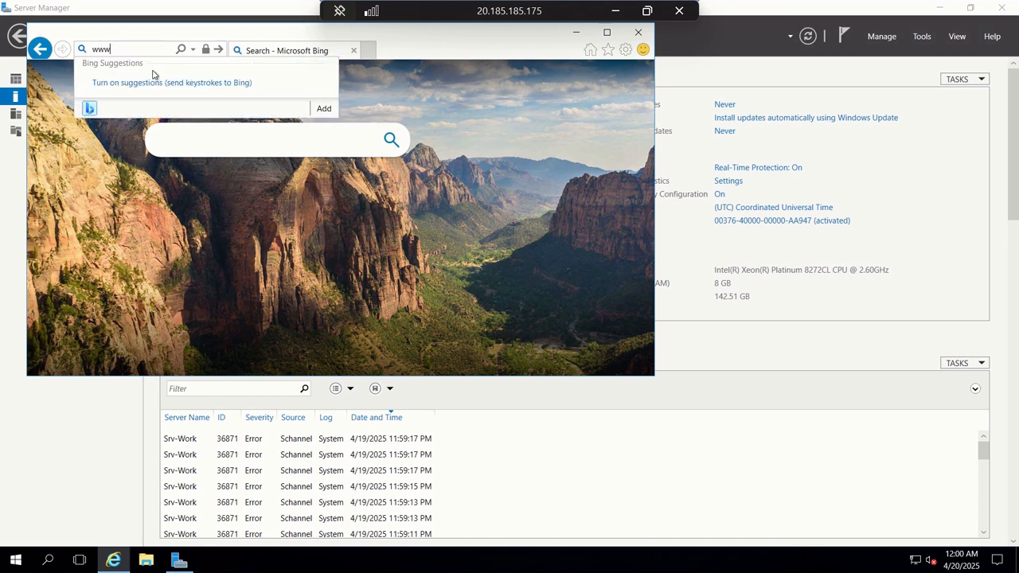
pyautogui.write('.microsoft.com')
pyautogui.press('Return')
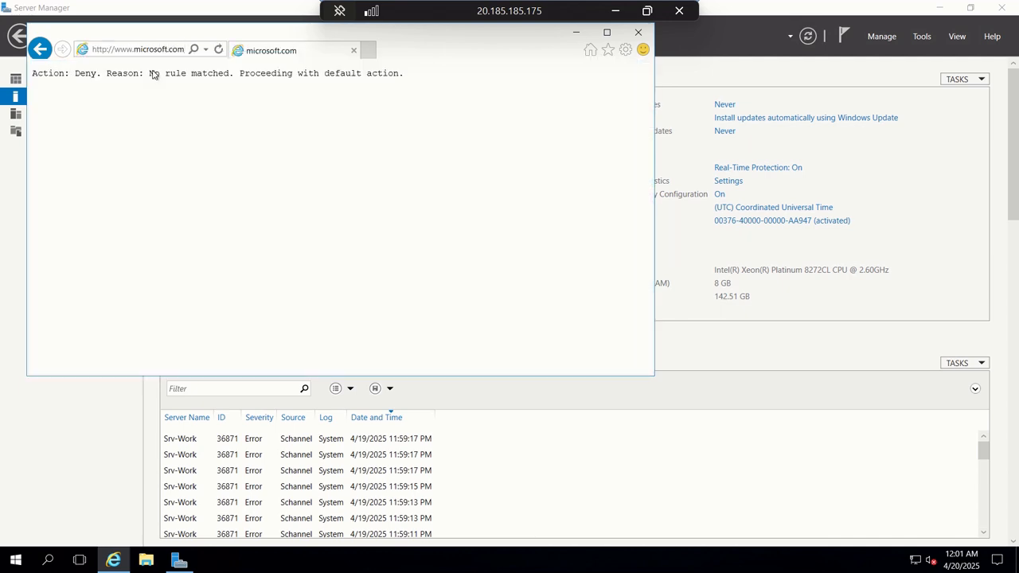